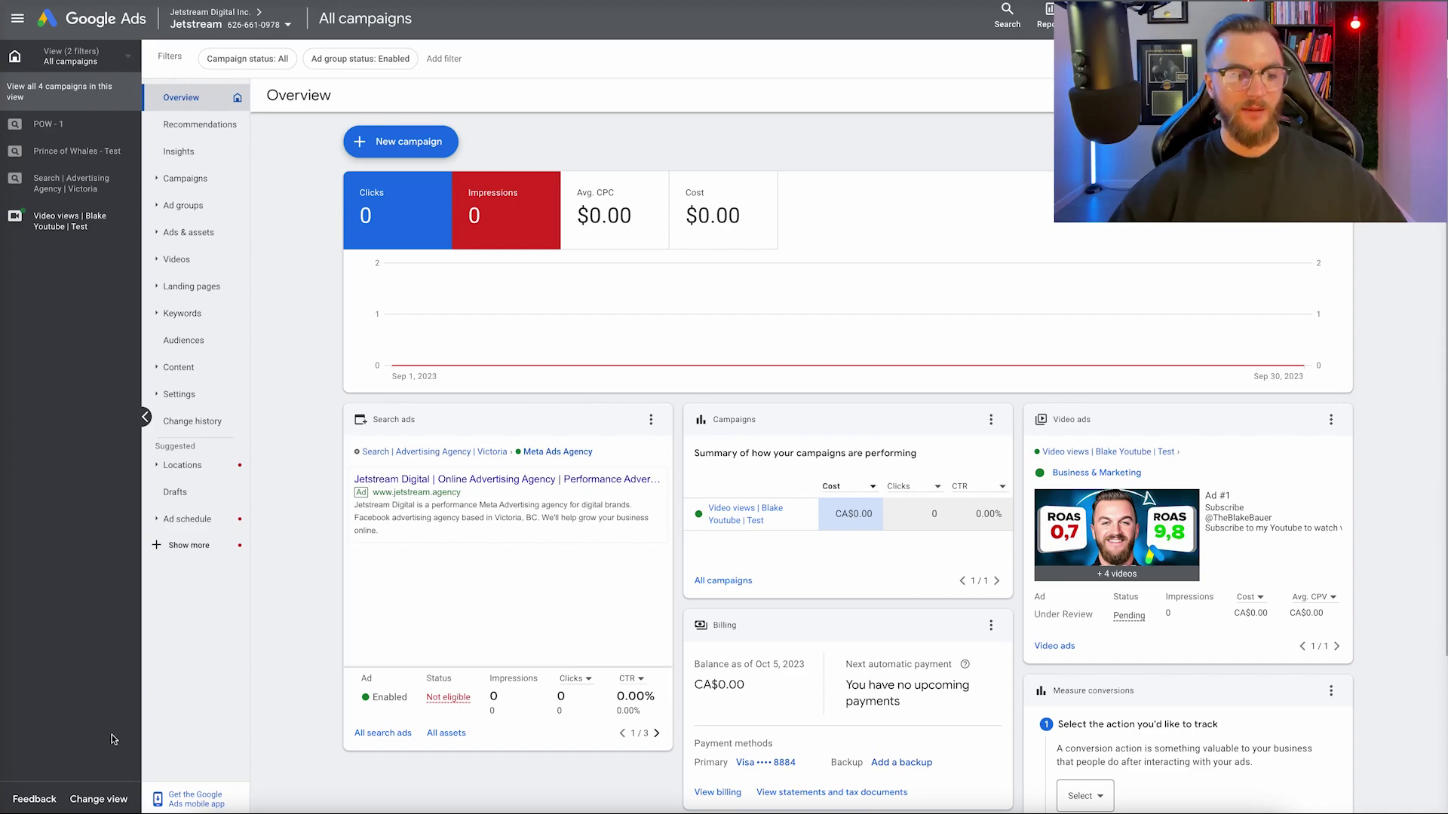
# Start a new campaign with the Leads objective, keeping Book appointments as its conversion goal.
pyautogui.click(102, 802)
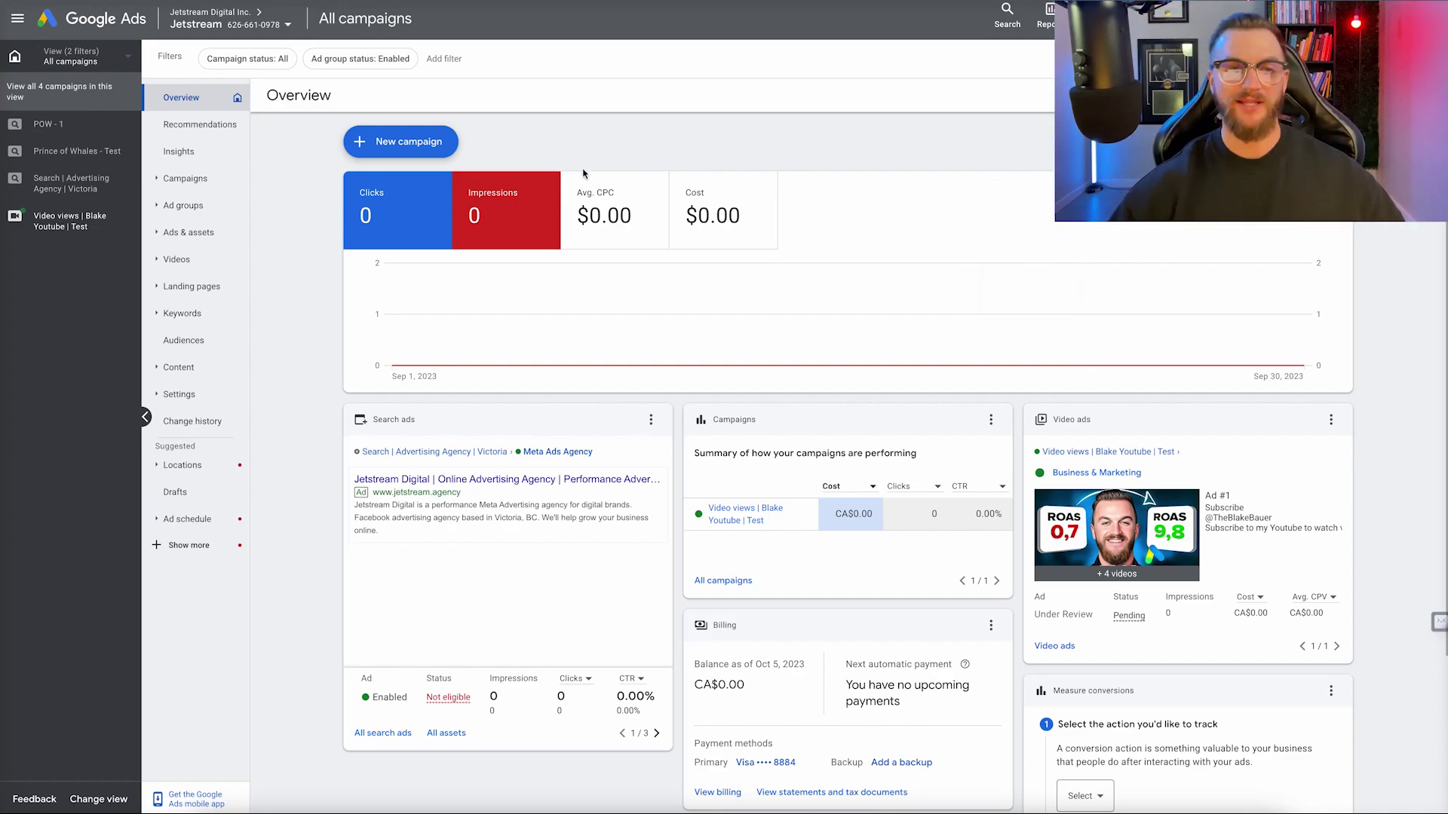
pyautogui.click(426, 154)
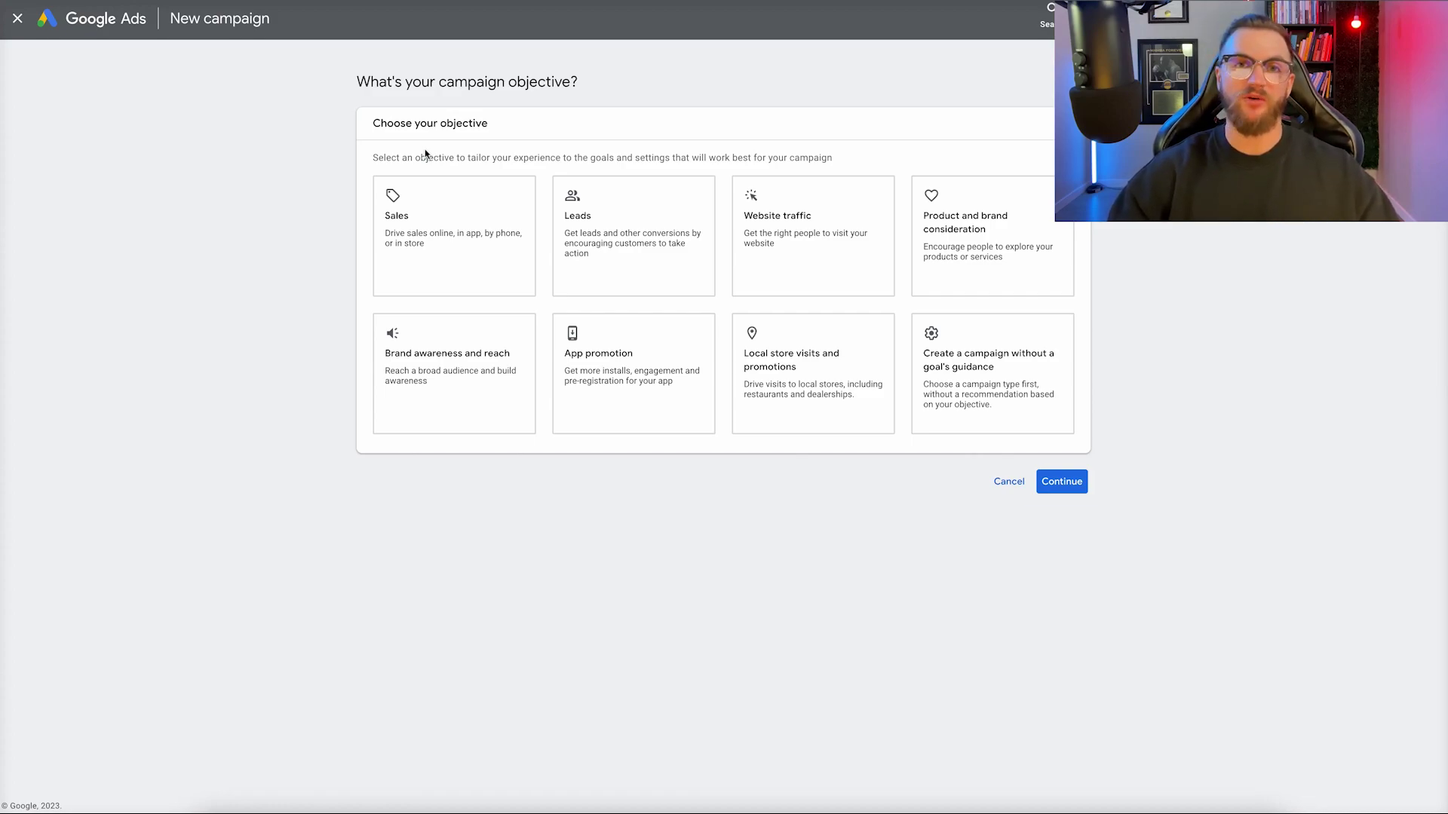
pyautogui.click(430, 239)
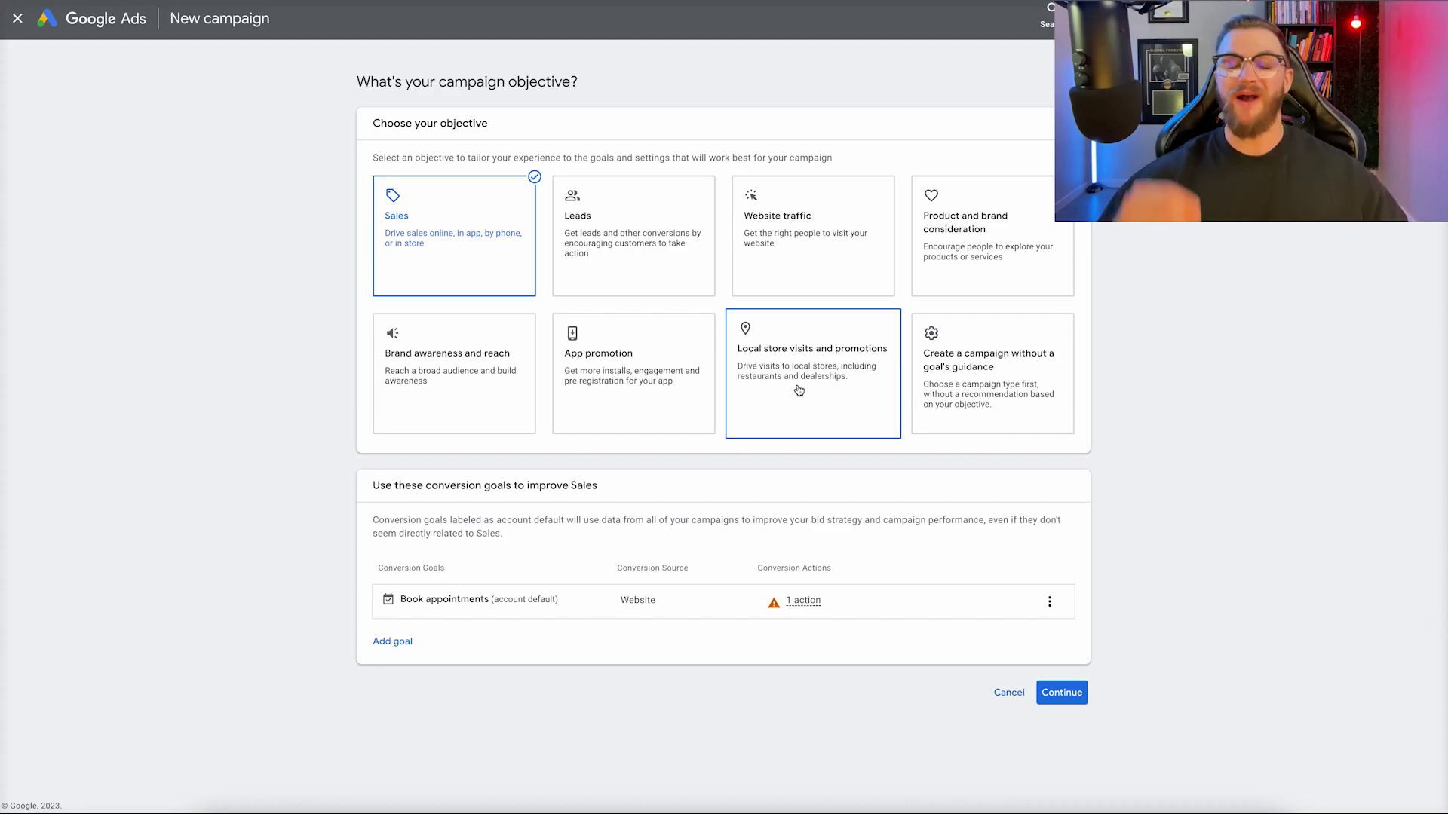
pyautogui.click(628, 234)
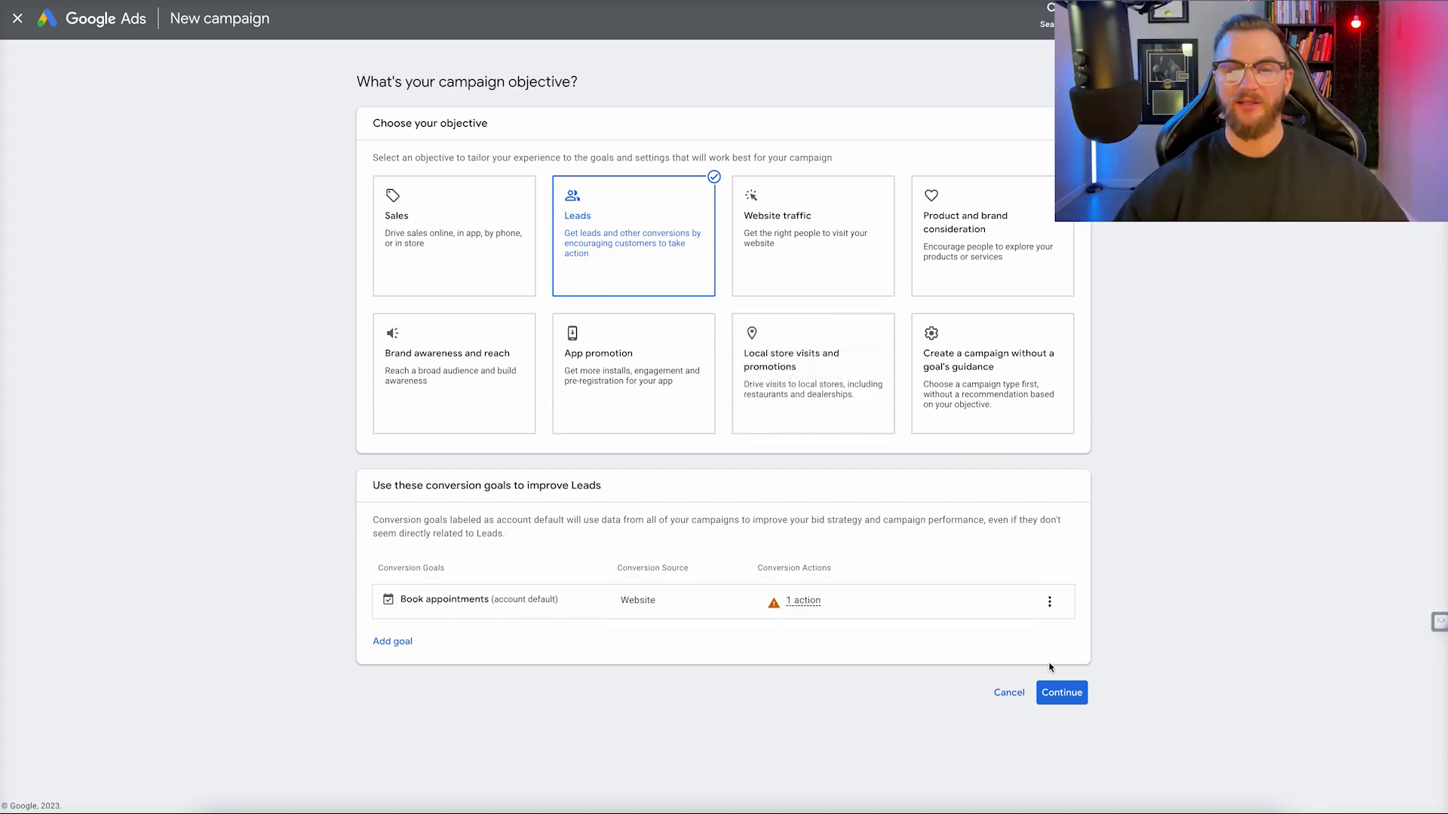
pyautogui.click(1070, 692)
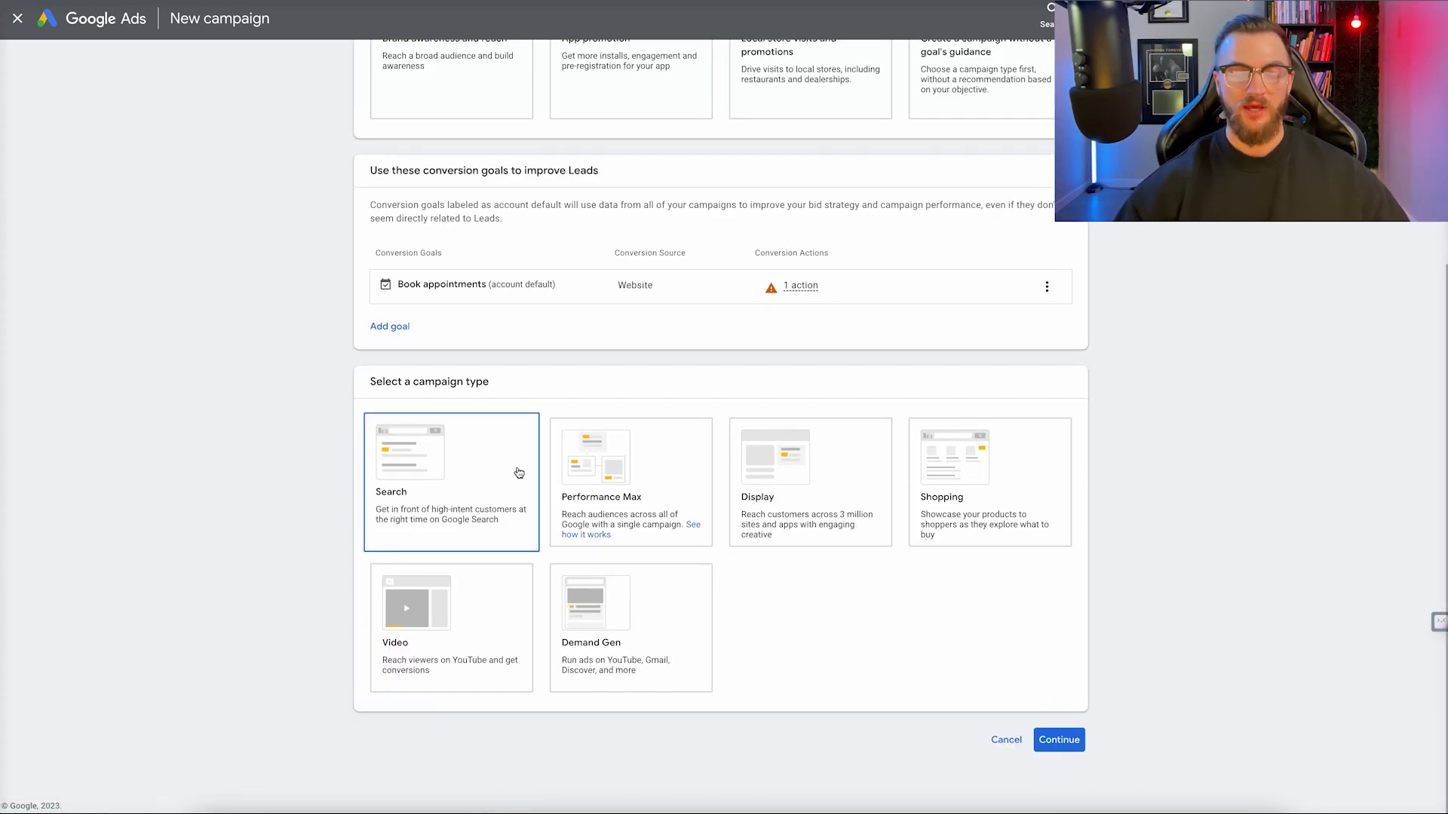
# Choose Performance Max as the campaign type and name the campaign "PMAX | Remarketing | Jetstream".
pyautogui.click(637, 484)
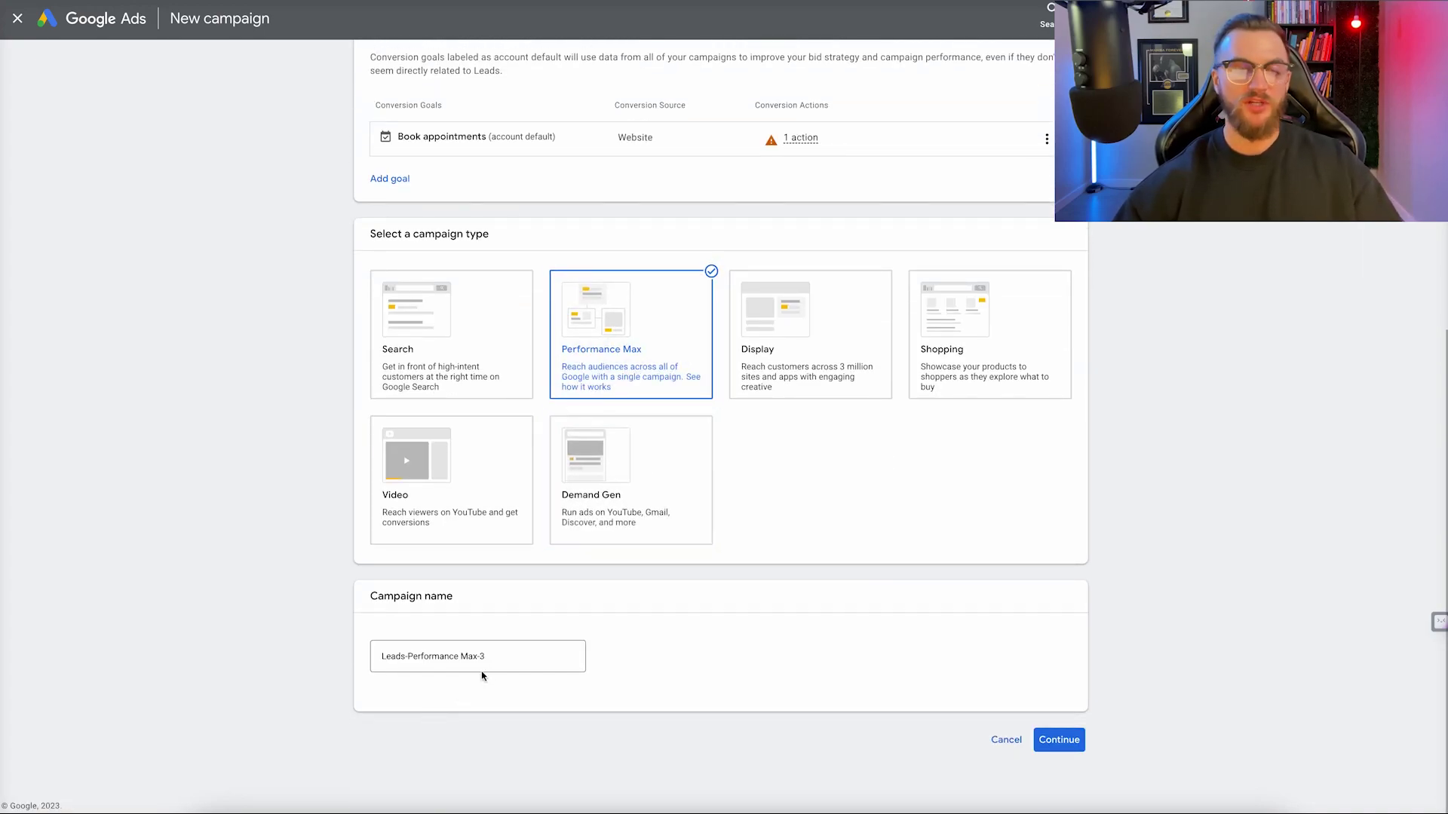
pyautogui.tripleClick(510, 655)
pyautogui.write('PMAX | Remarketing | Jetstream')
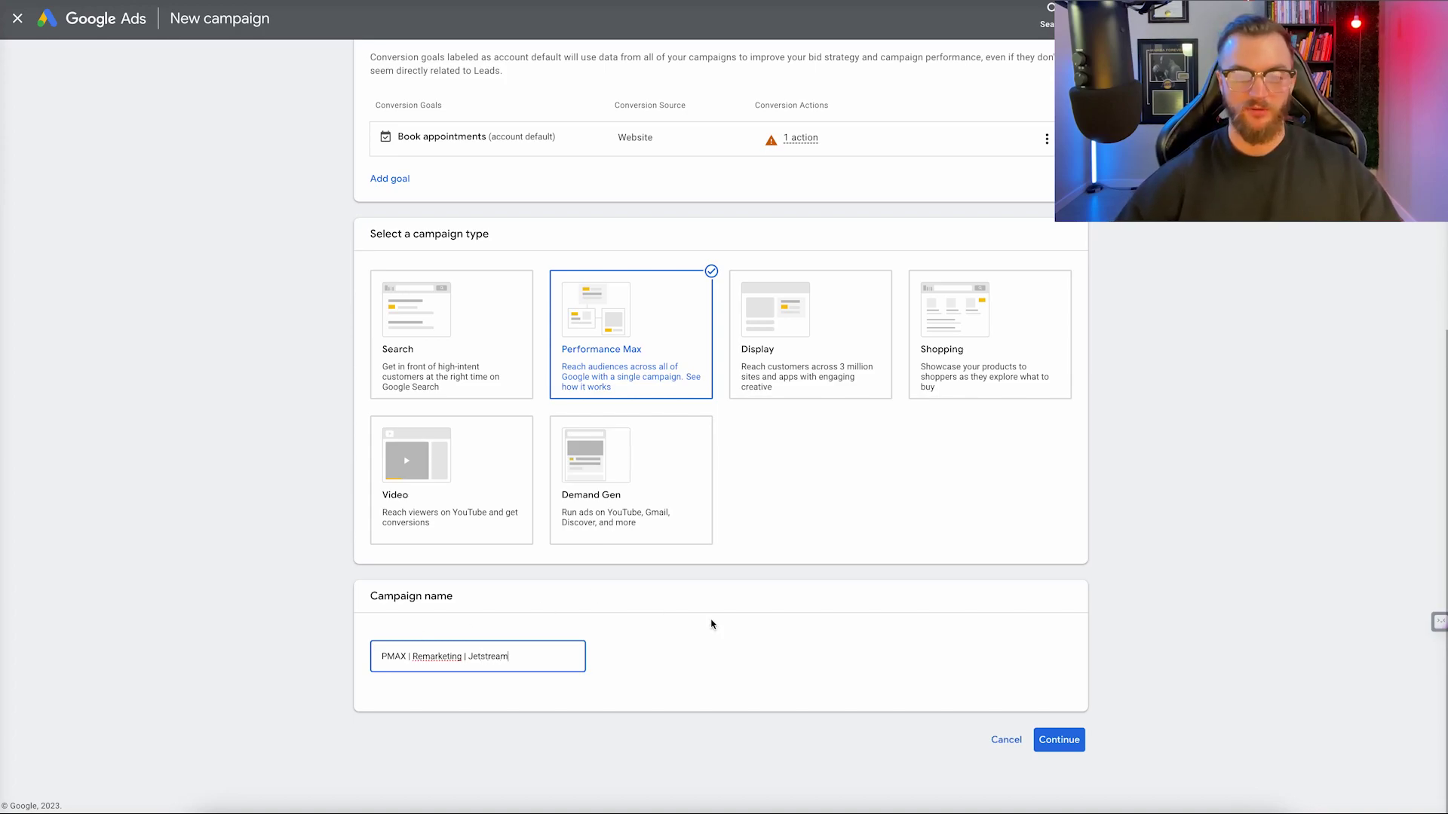
pyautogui.click(1062, 740)
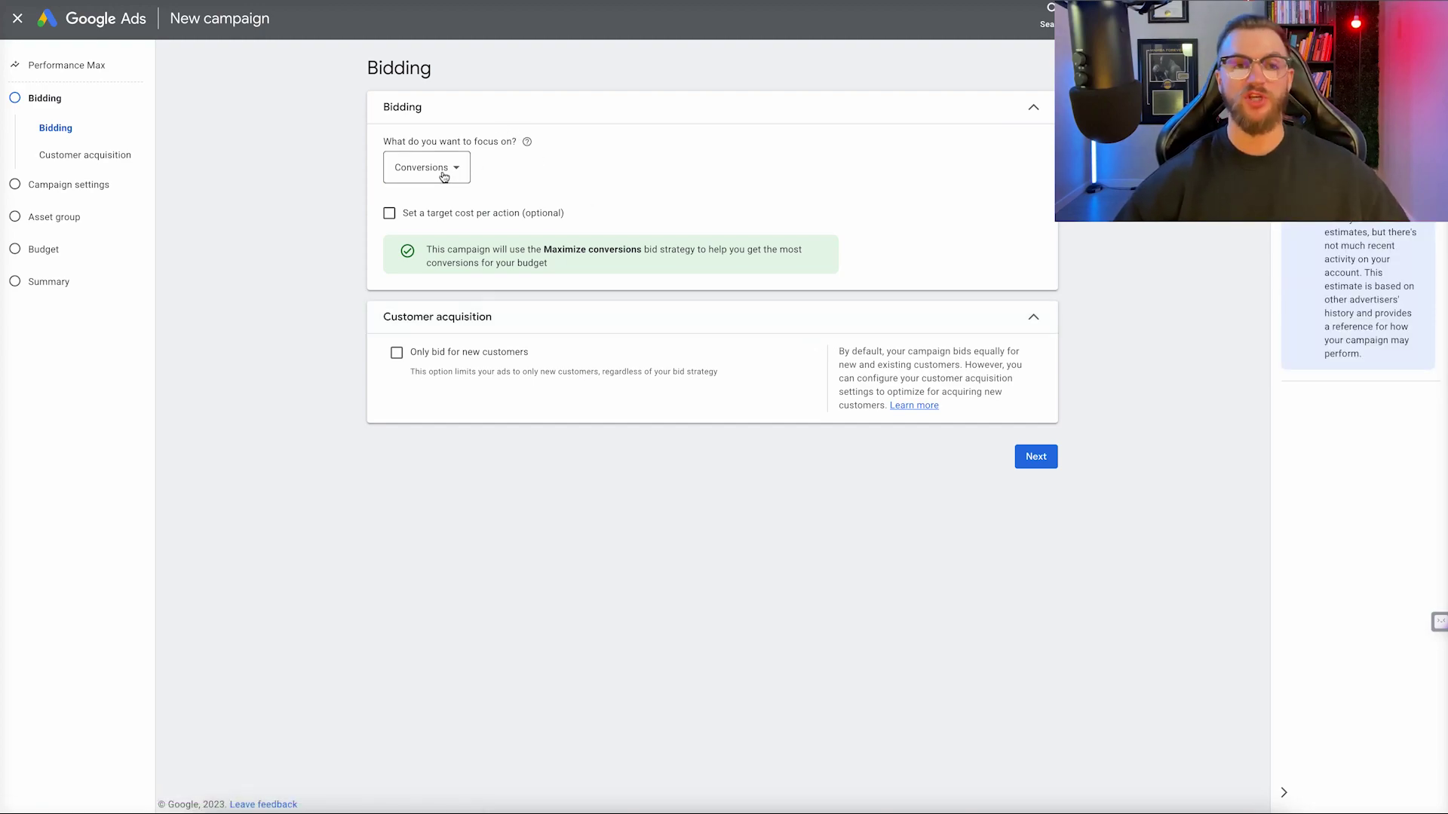
# Review the bidding focus options, Conversions and Conversion value, and keep the focus on Conversions.
pyautogui.click(455, 176)
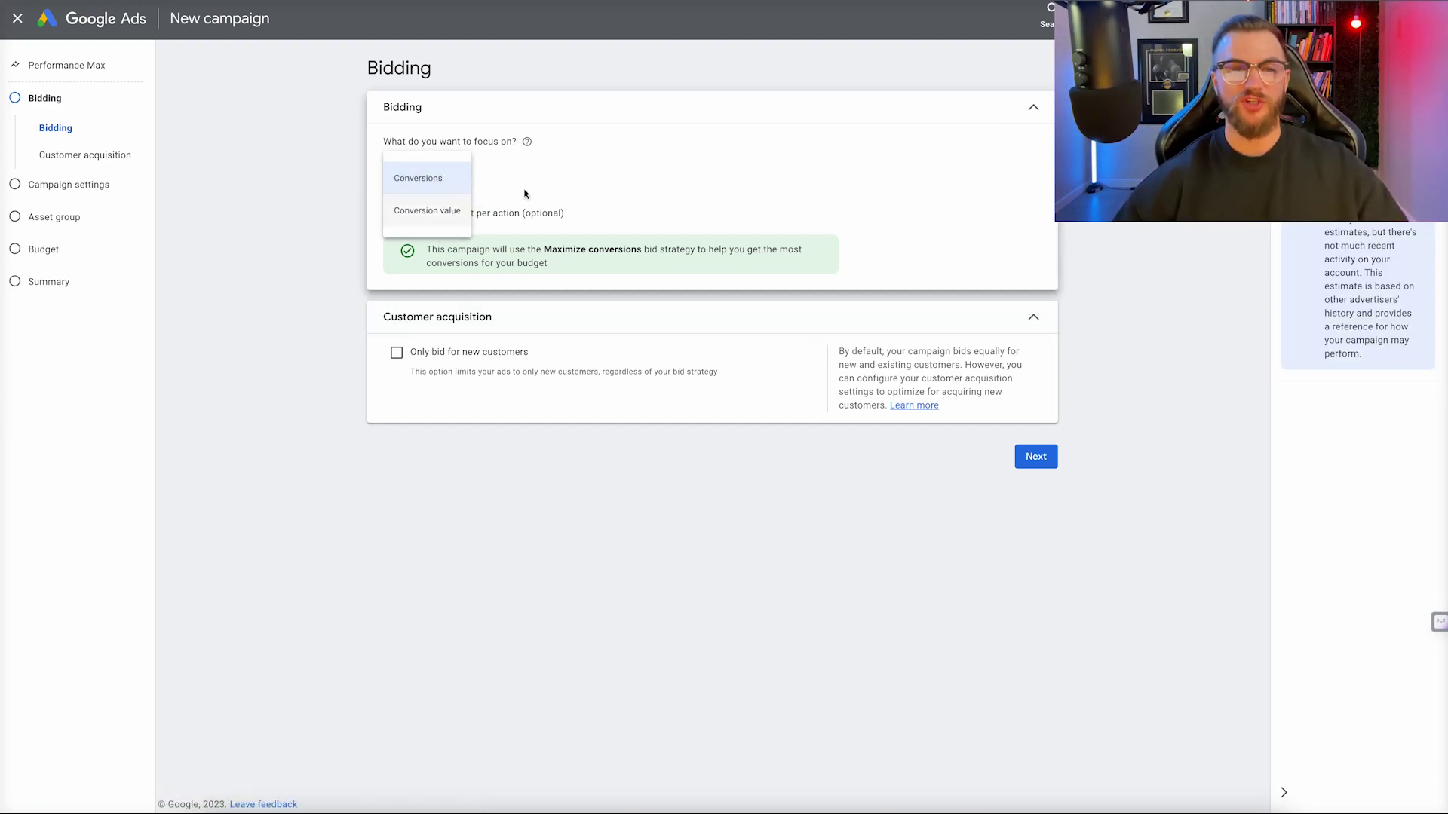
pyautogui.click(528, 191)
pyautogui.click(447, 169)
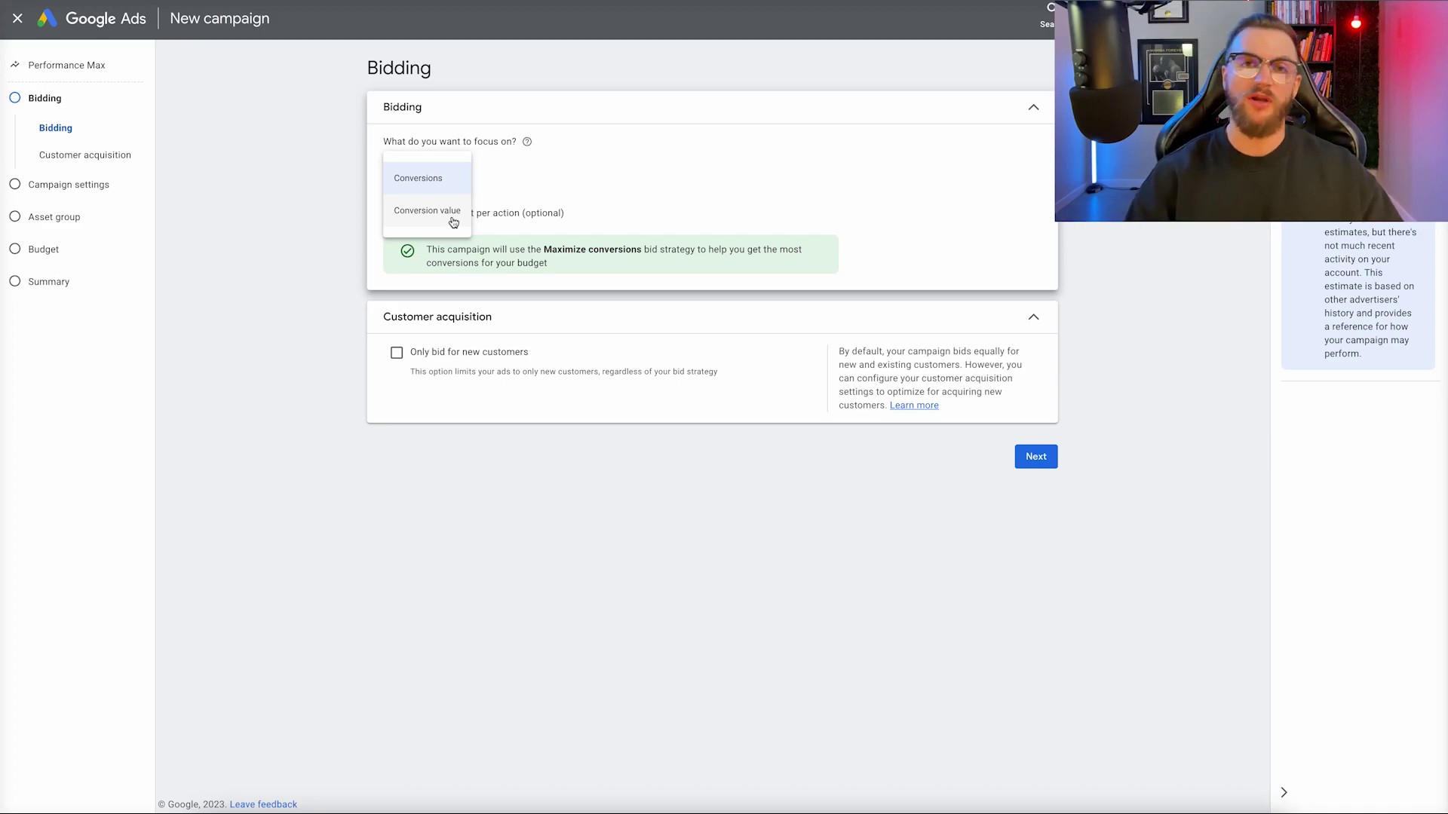
pyautogui.click(419, 179)
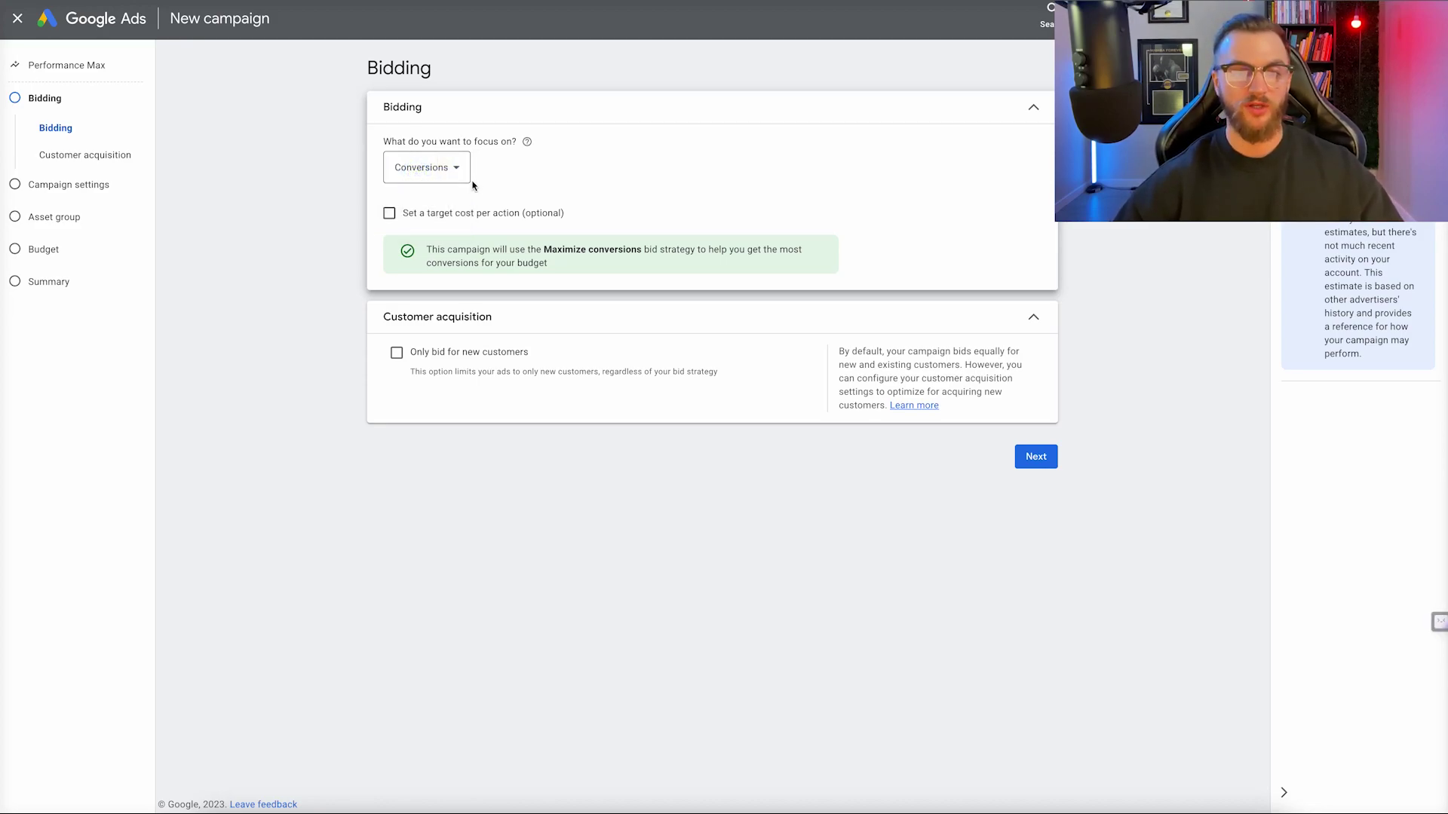
pyautogui.click(452, 179)
pyautogui.click(635, 183)
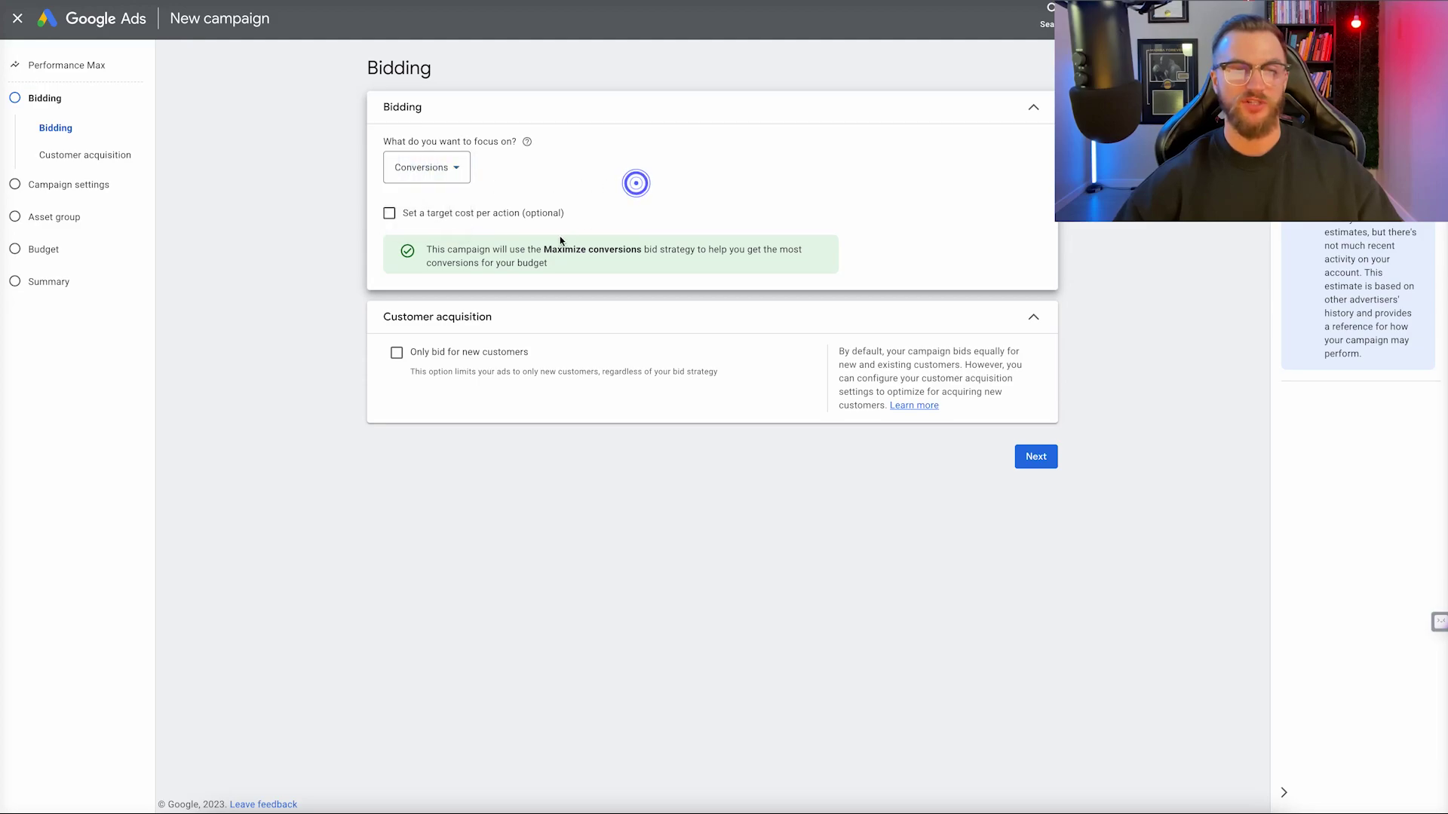
# Turn bidding only for new customers on and back off, and proceed to the campaign settings.
pyautogui.click(414, 356)
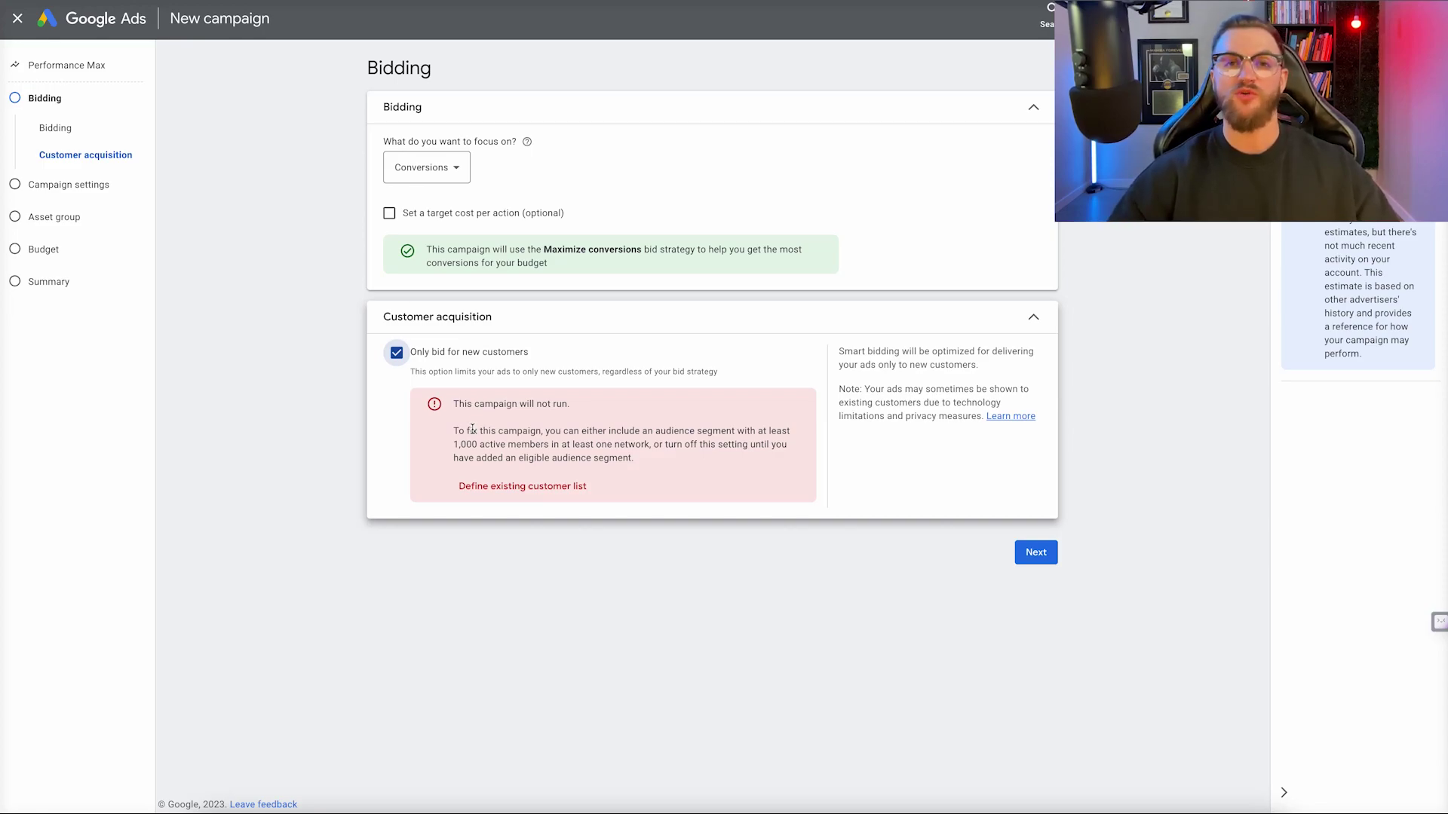
pyautogui.click(509, 353)
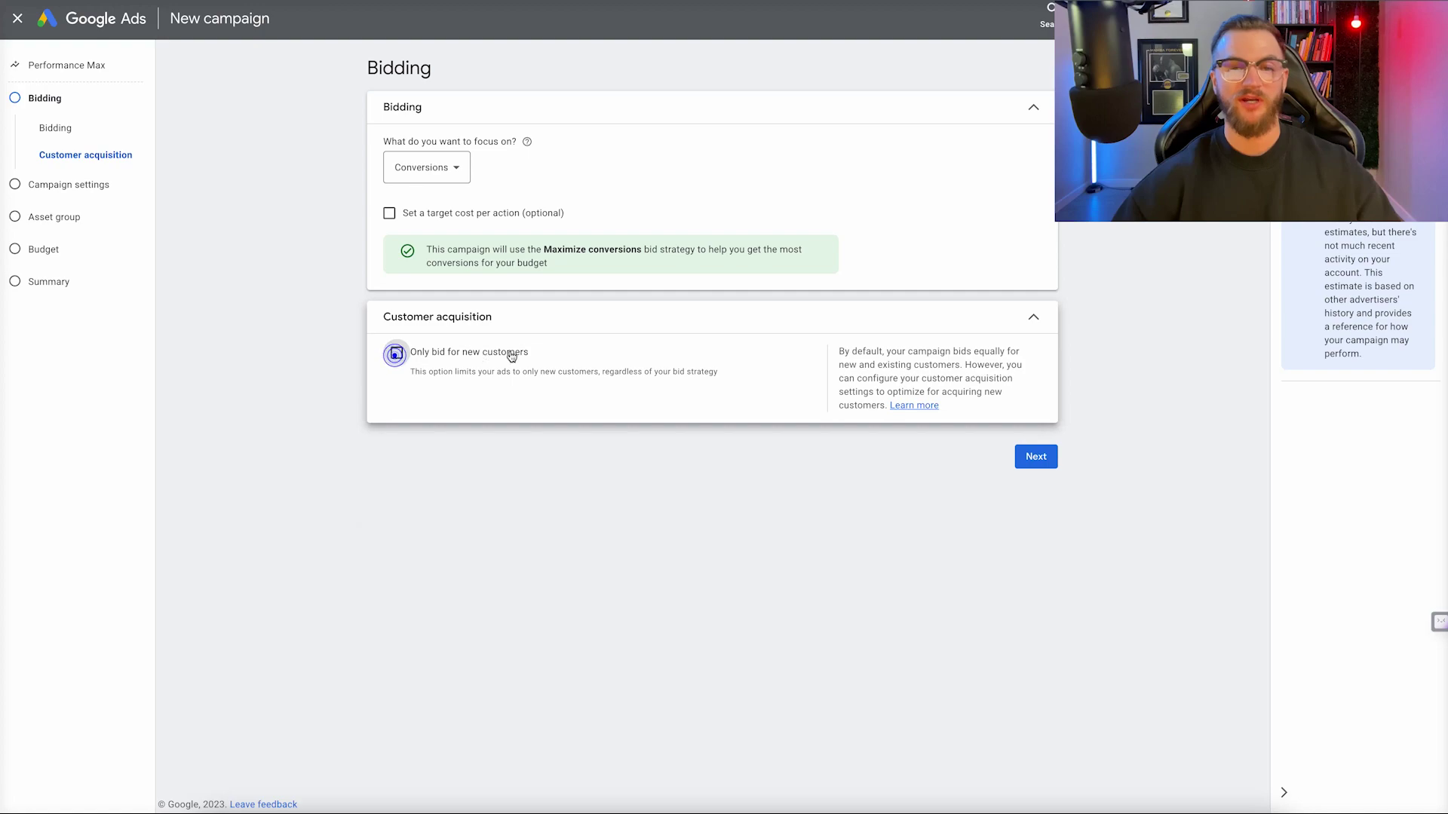
pyautogui.click(1047, 458)
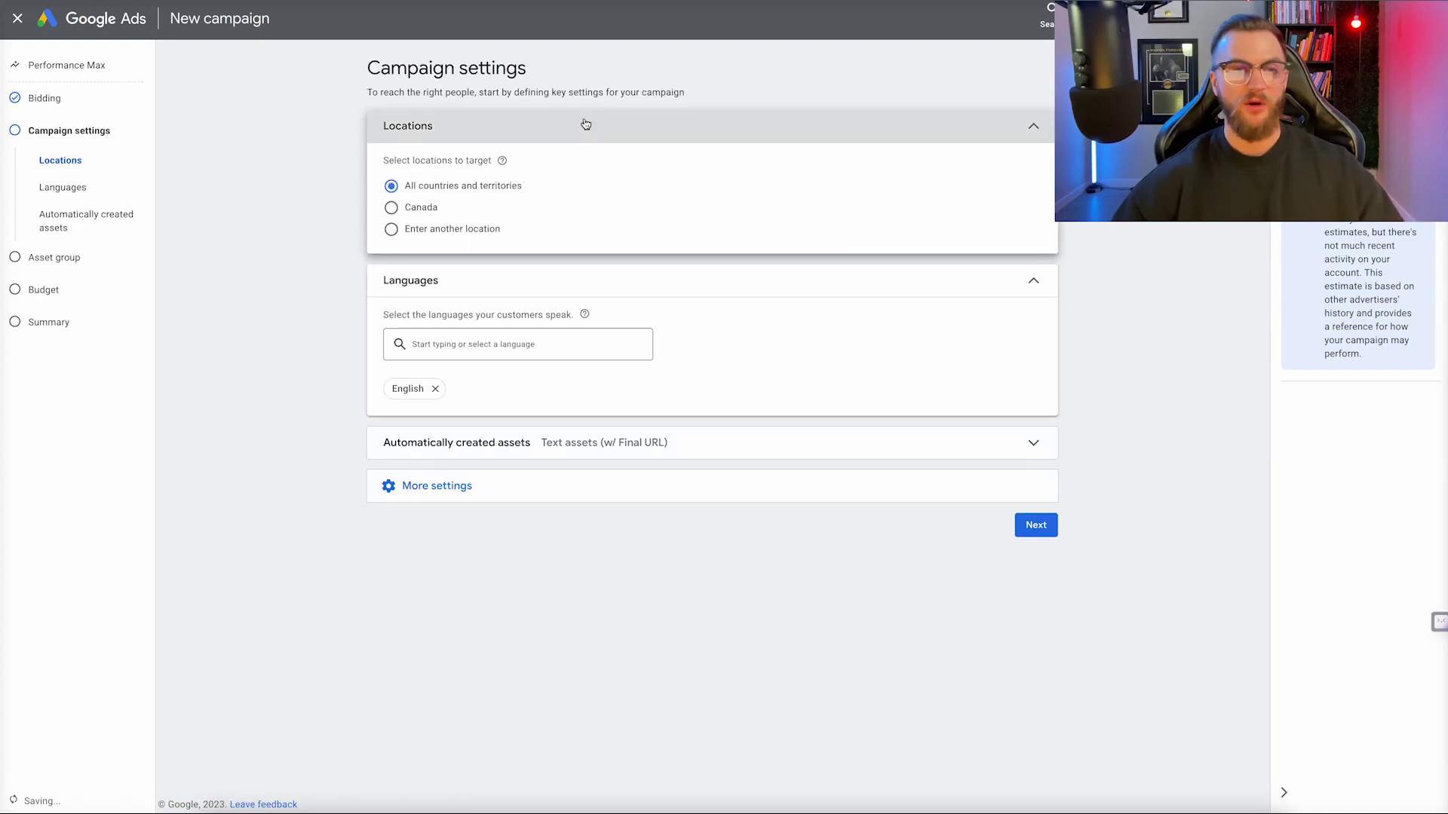
# Limit the campaign's targeted locations to Canada and the United States.
pyautogui.click(390, 225)
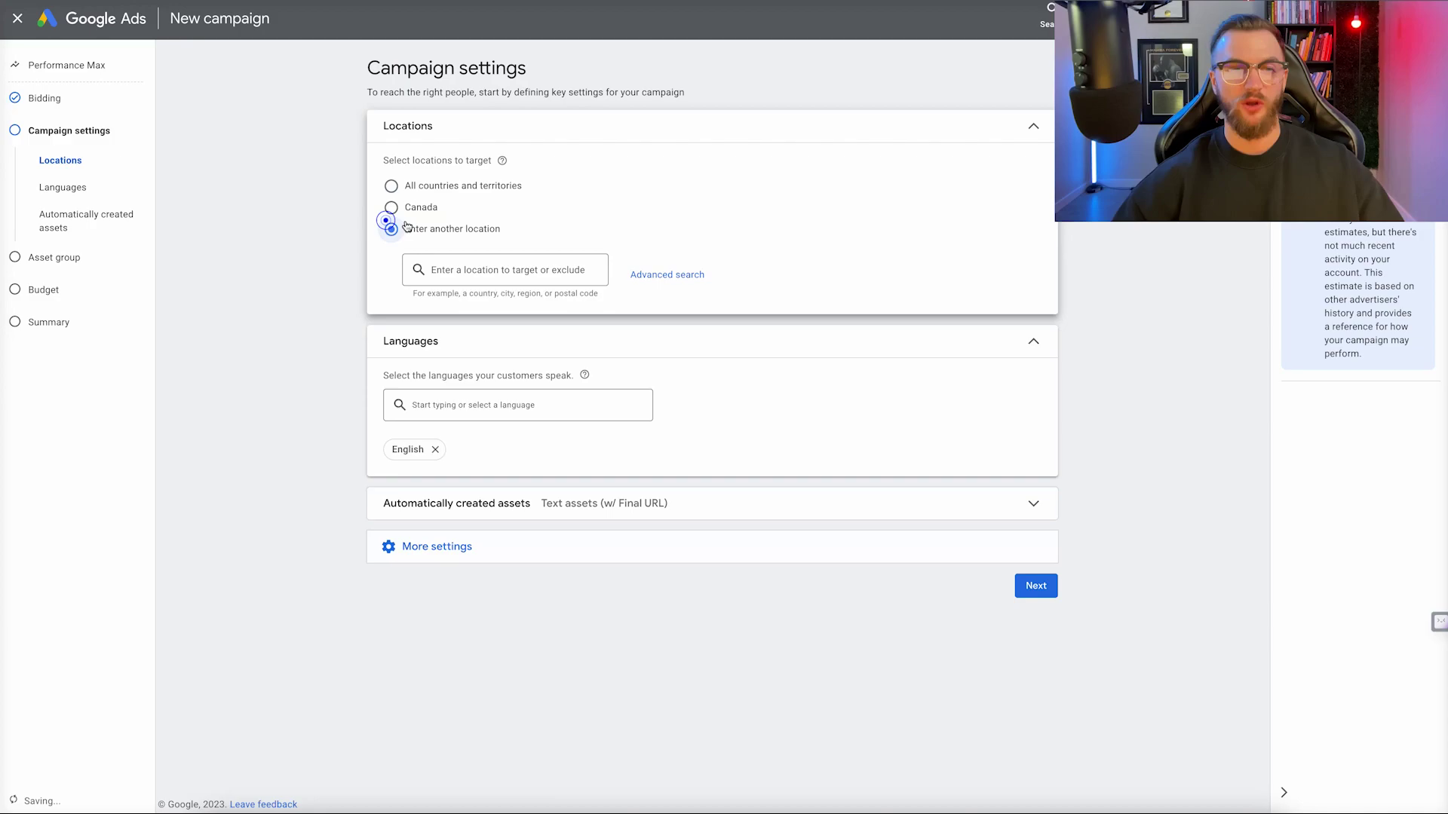
pyautogui.click(444, 264)
pyautogui.write('can')
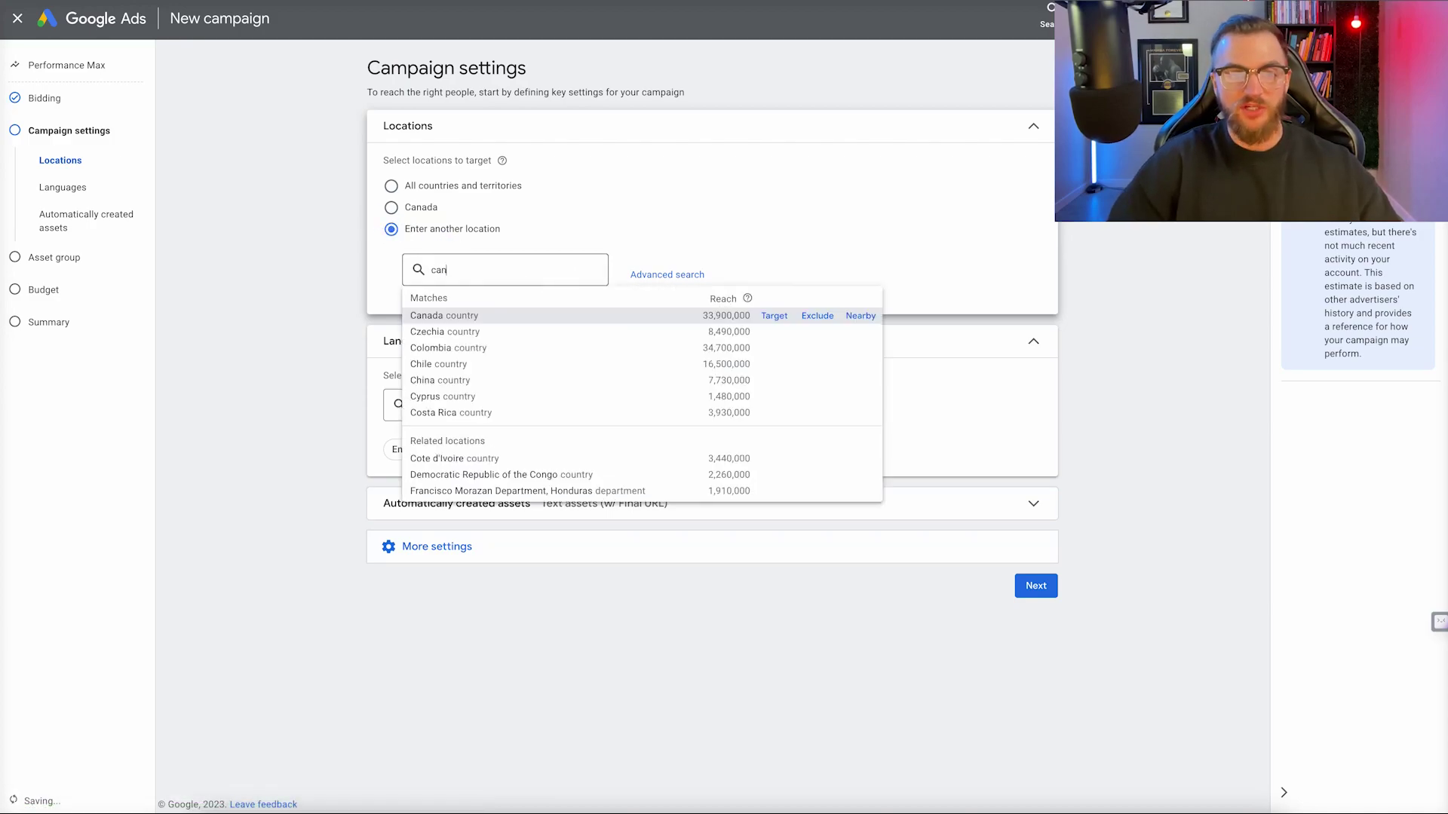
pyautogui.press('Return')
pyautogui.write('united')
pyautogui.press('Return')
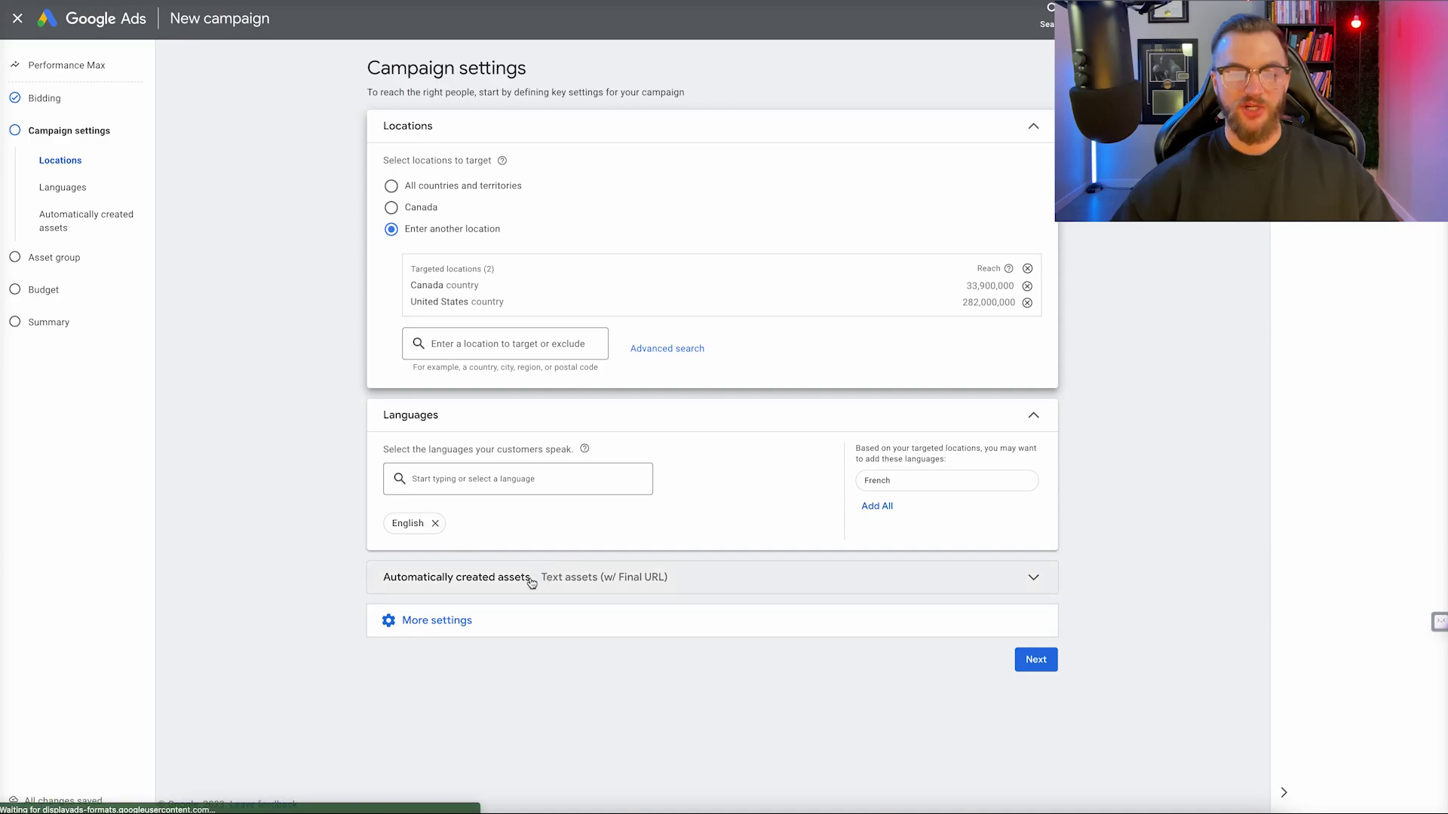
# Turn off Text assets, and with it Final URL, for the automatically created assets.
pyautogui.click(596, 580)
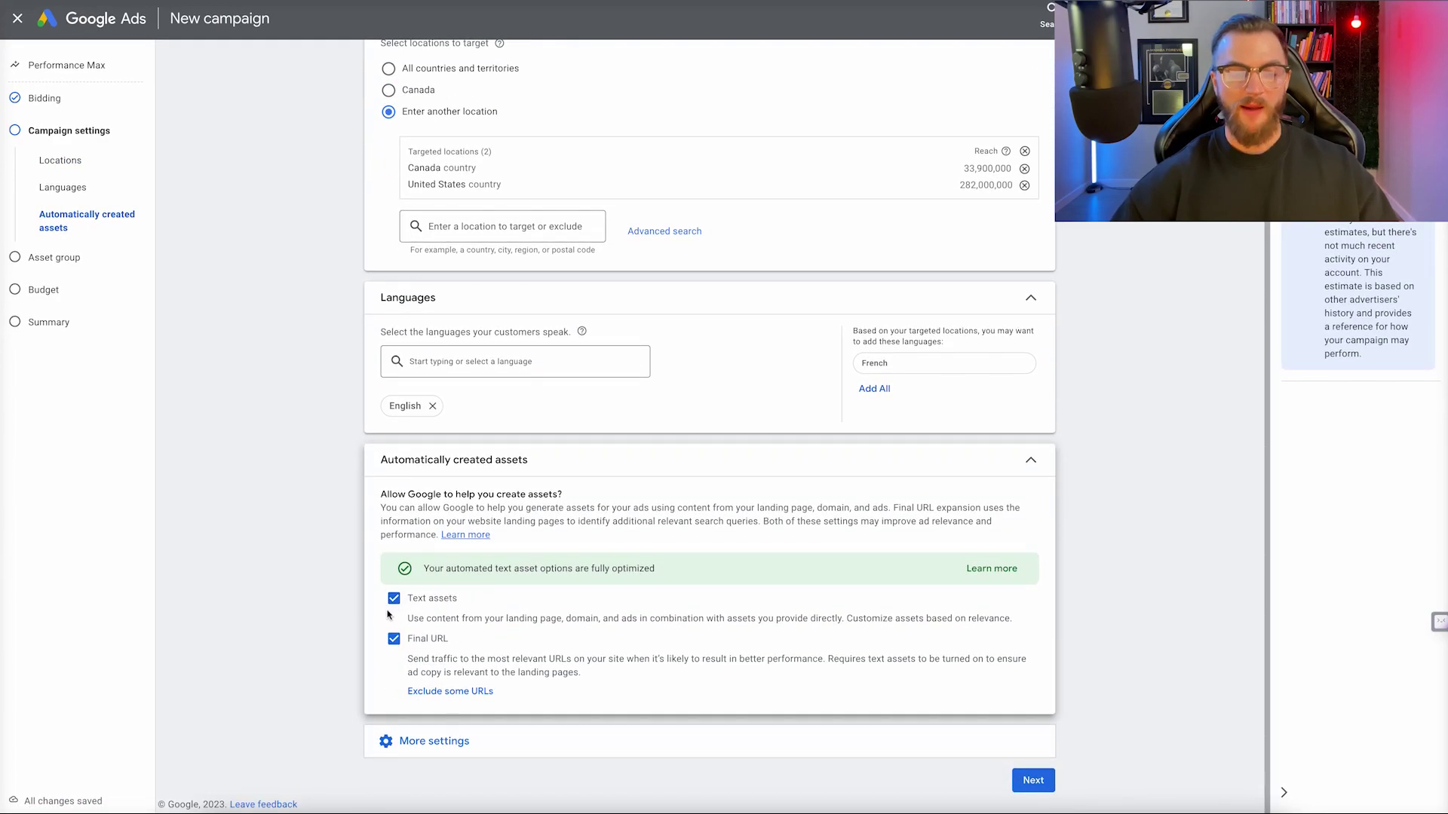
pyautogui.click(389, 608)
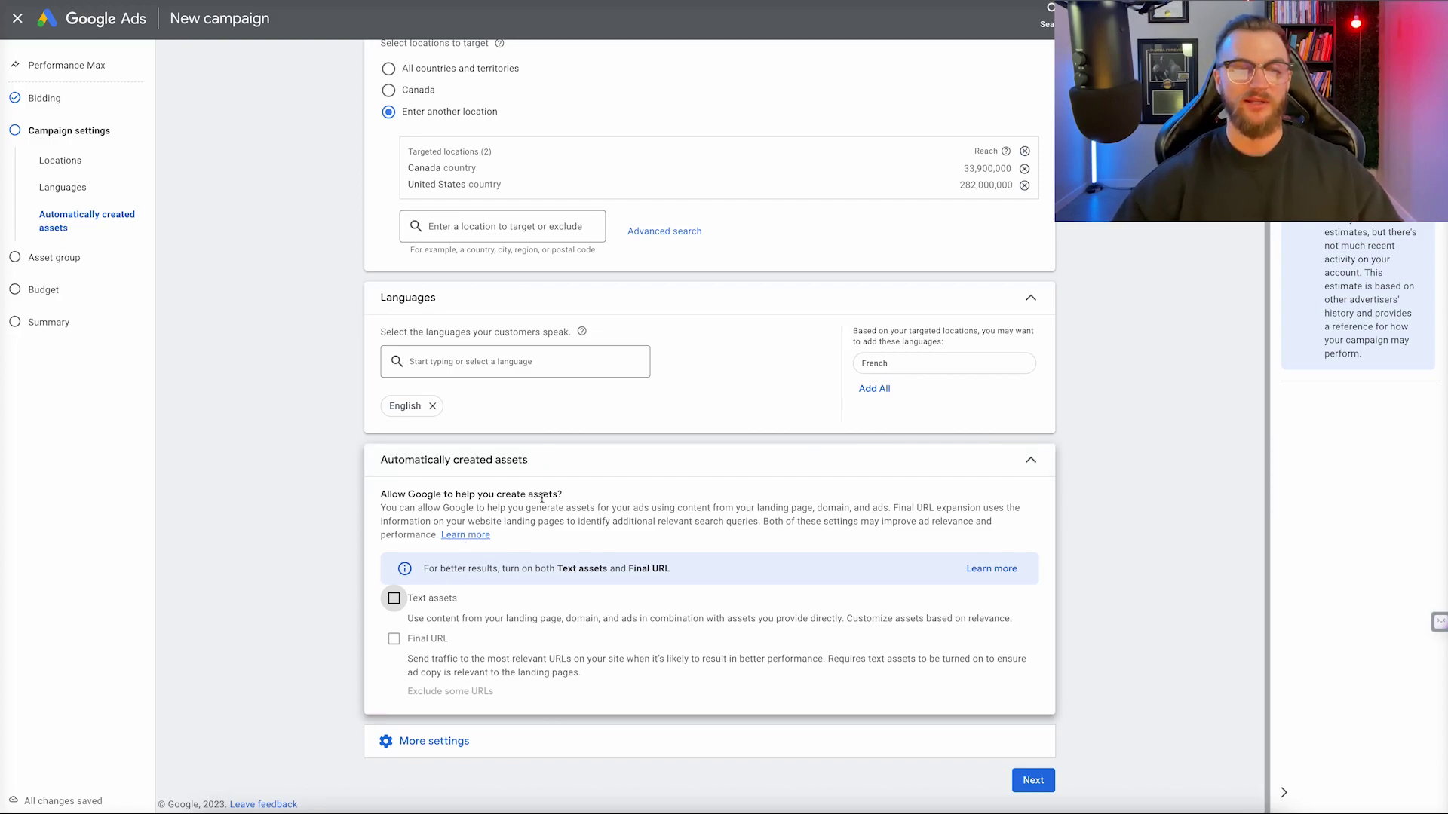
# Examine the additional campaign settings, including the ad schedule's day options, without changing them.
pyautogui.click(469, 739)
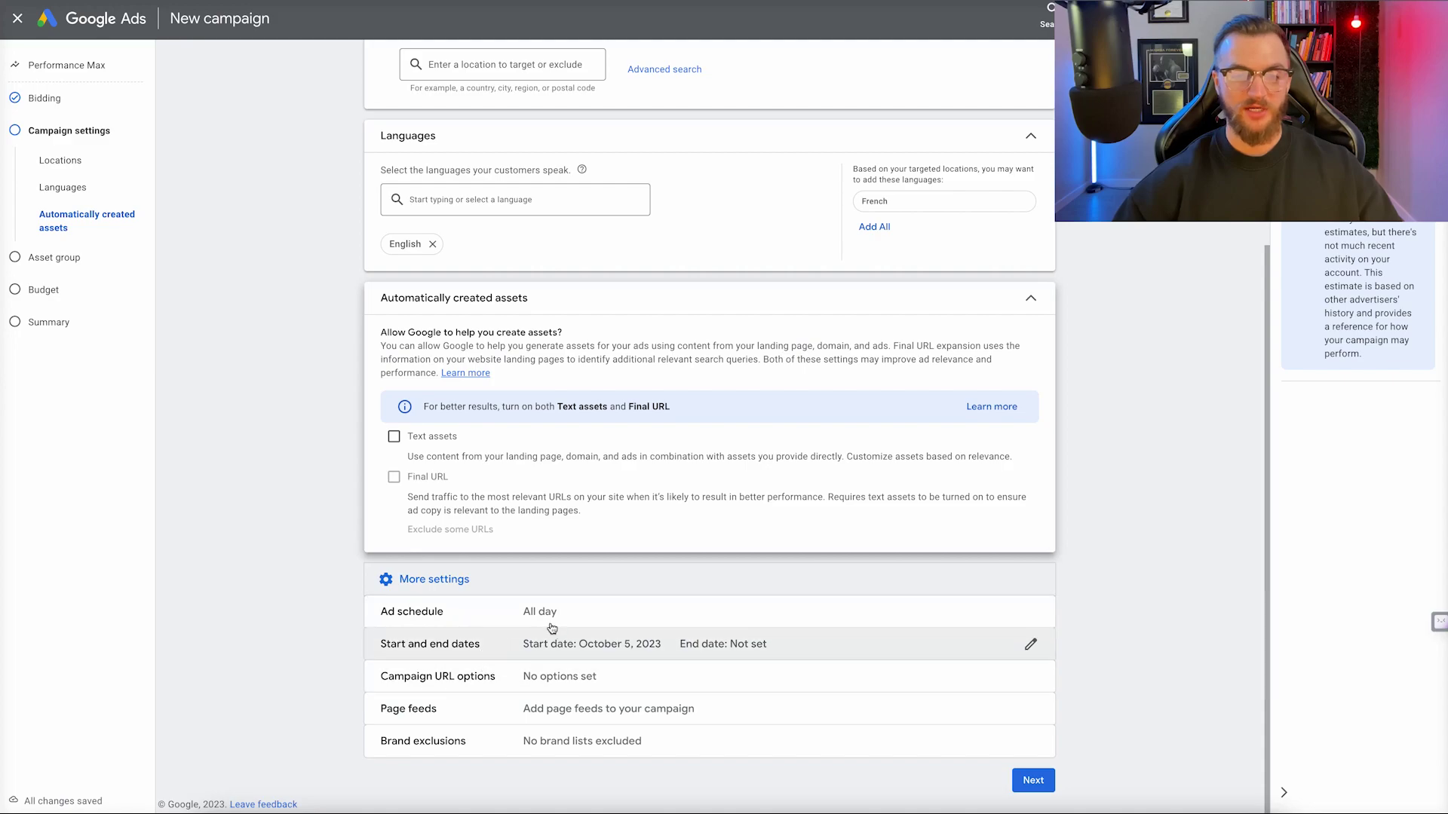
pyautogui.click(585, 625)
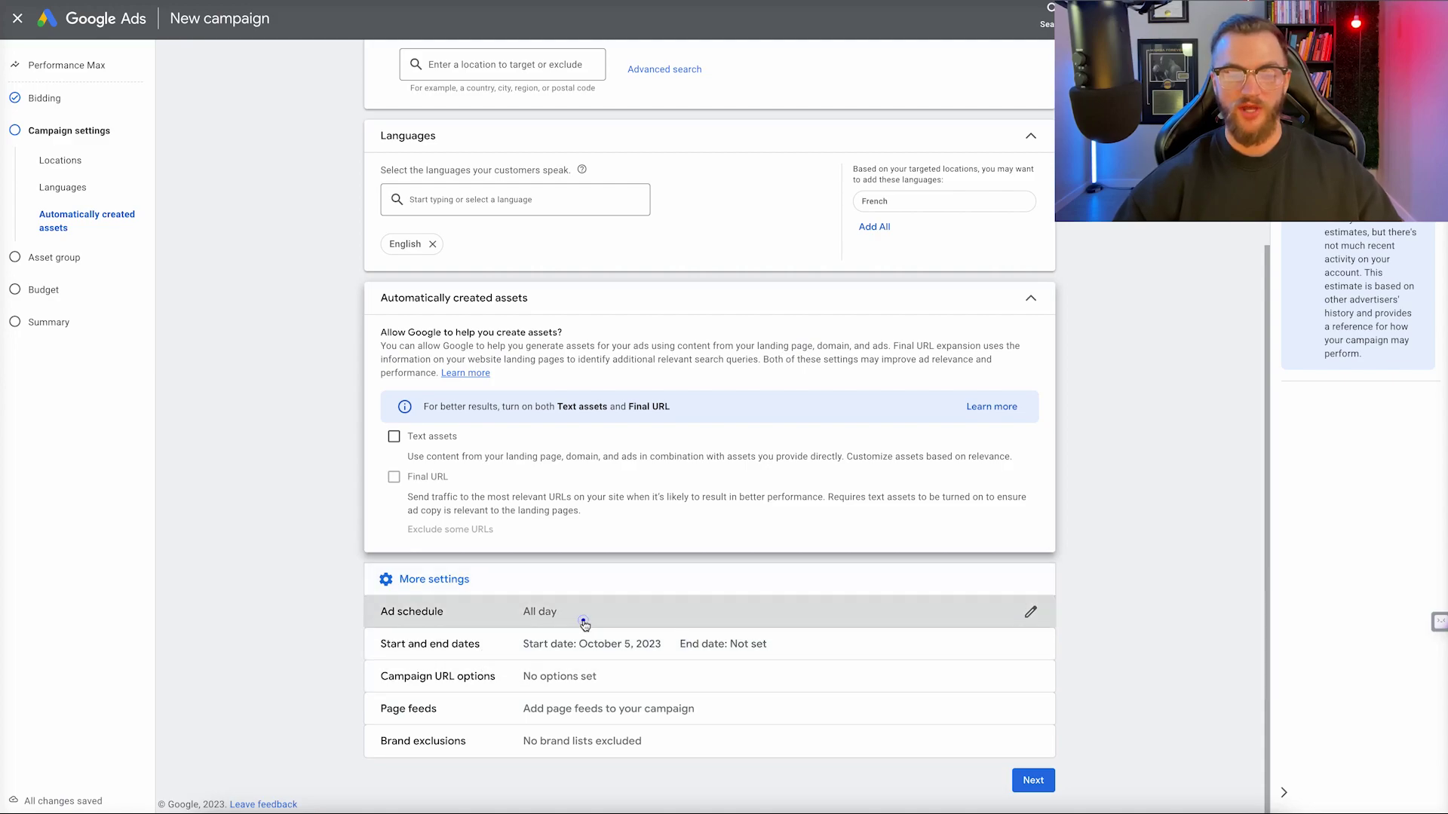
pyautogui.scroll(-2, 442, 642)
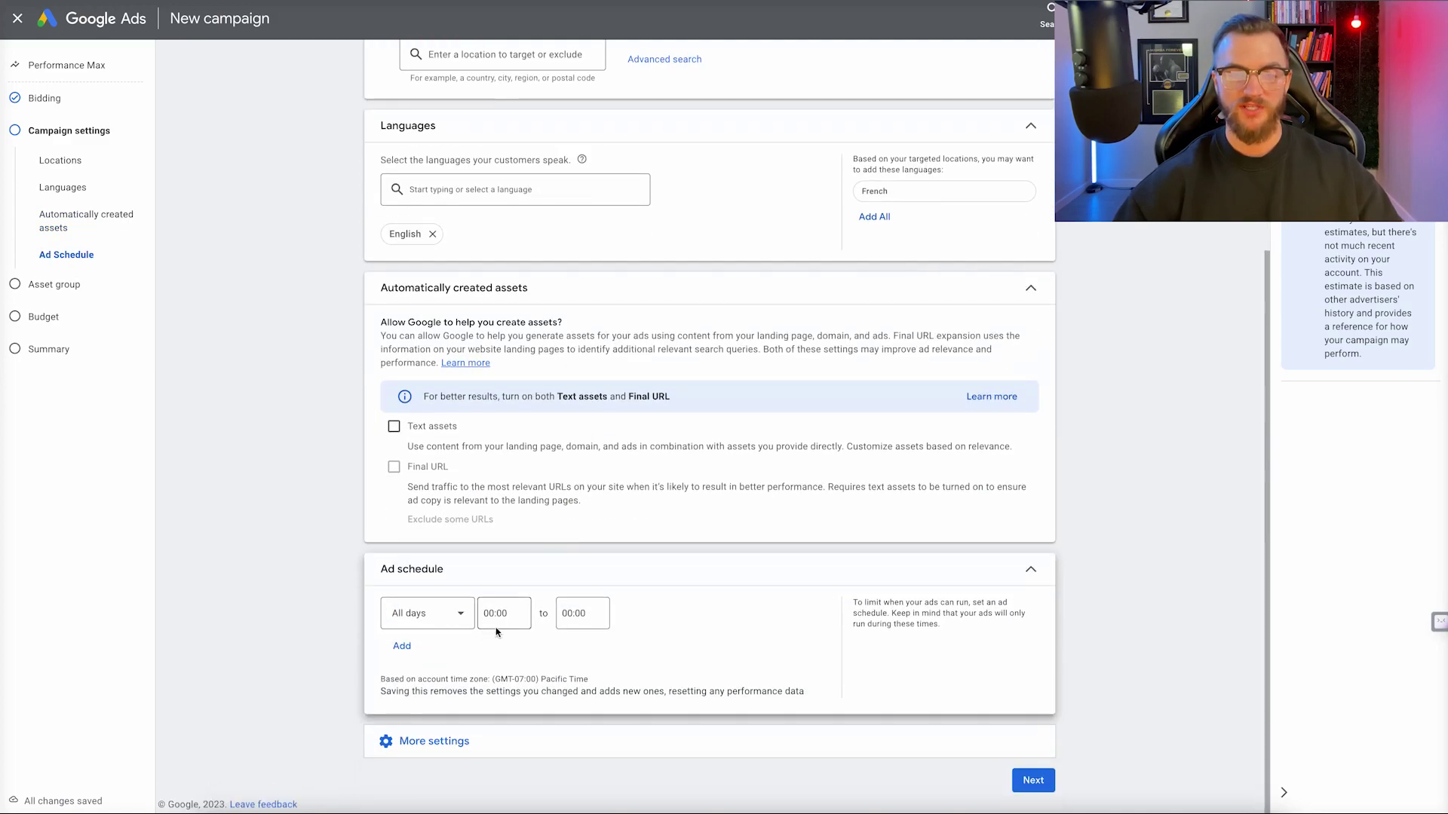
pyautogui.click(412, 620)
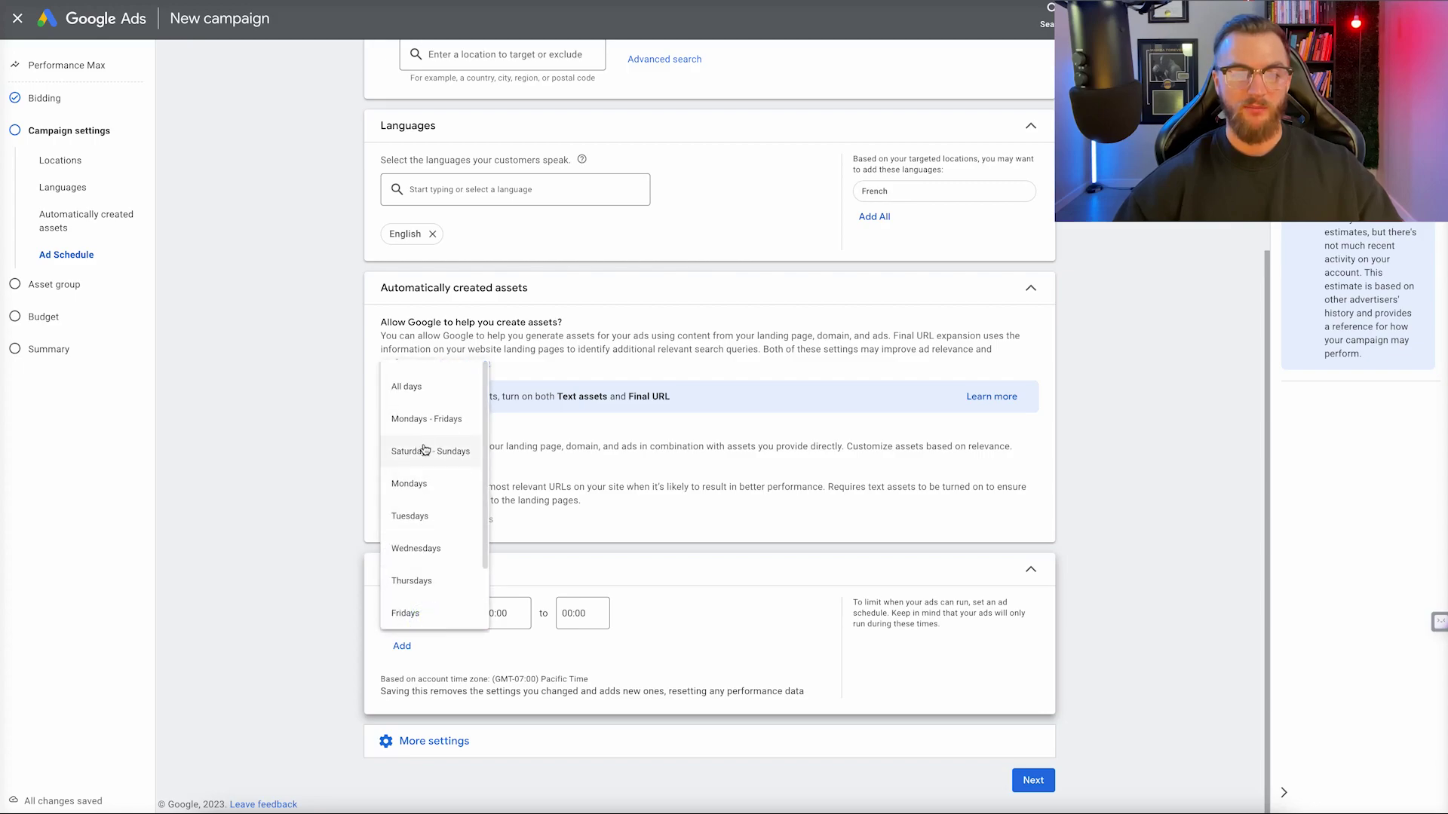
pyautogui.click(1030, 570)
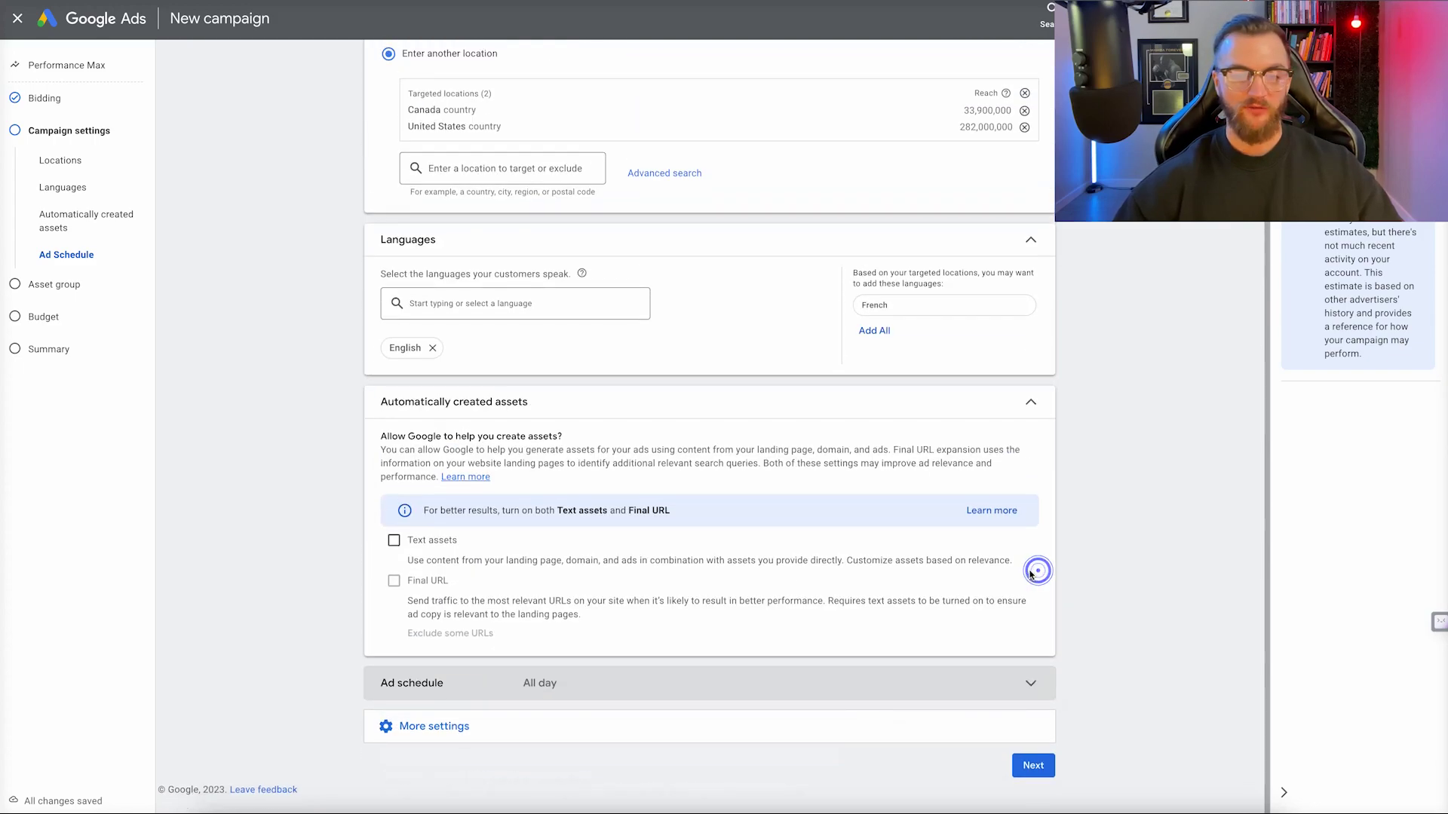
pyautogui.click(522, 724)
pyautogui.scroll(-2, 558, 724)
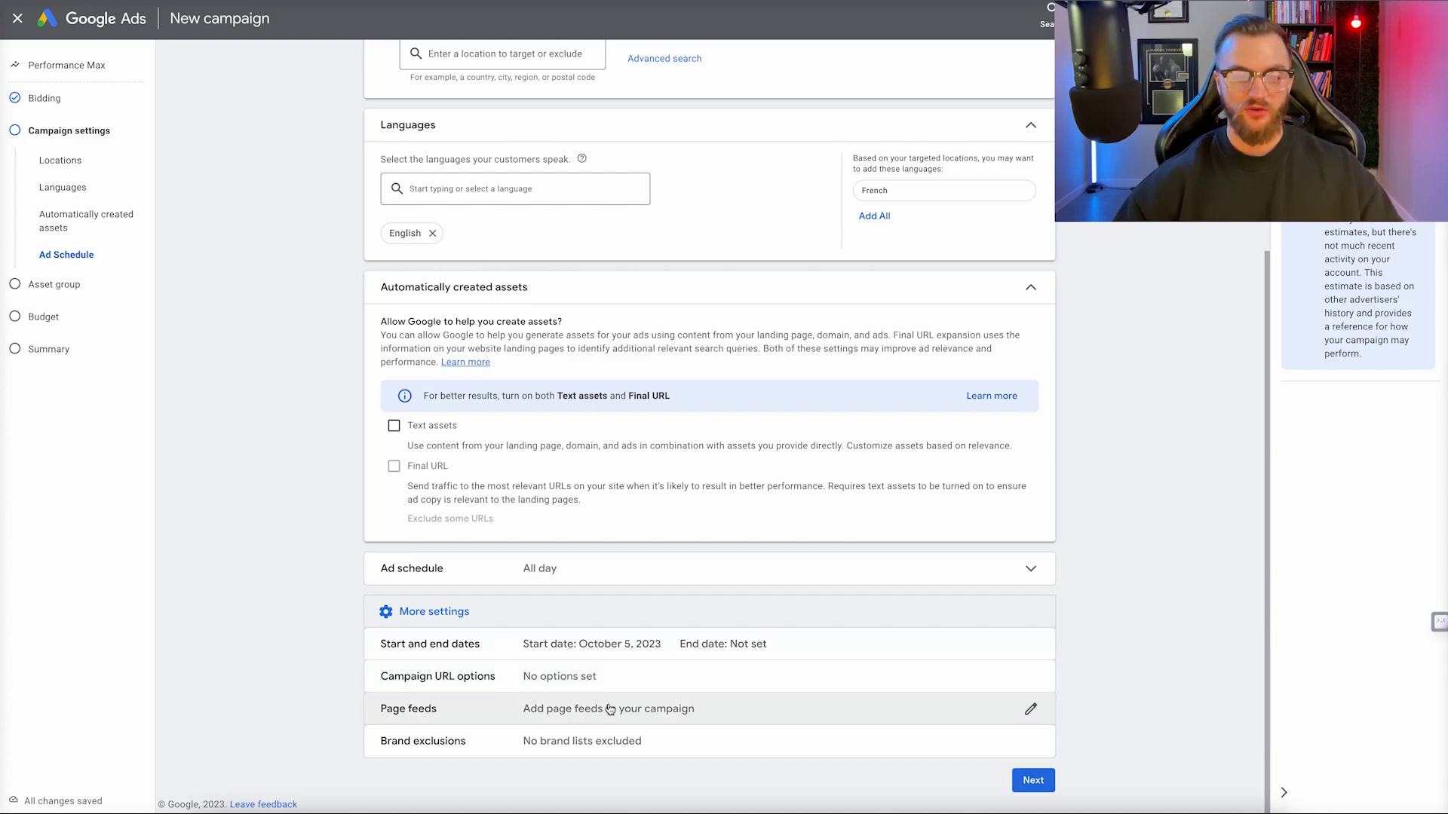
# Proceed to the asset group and name it "Jetstream PMAX Ad v1".
pyautogui.click(1033, 781)
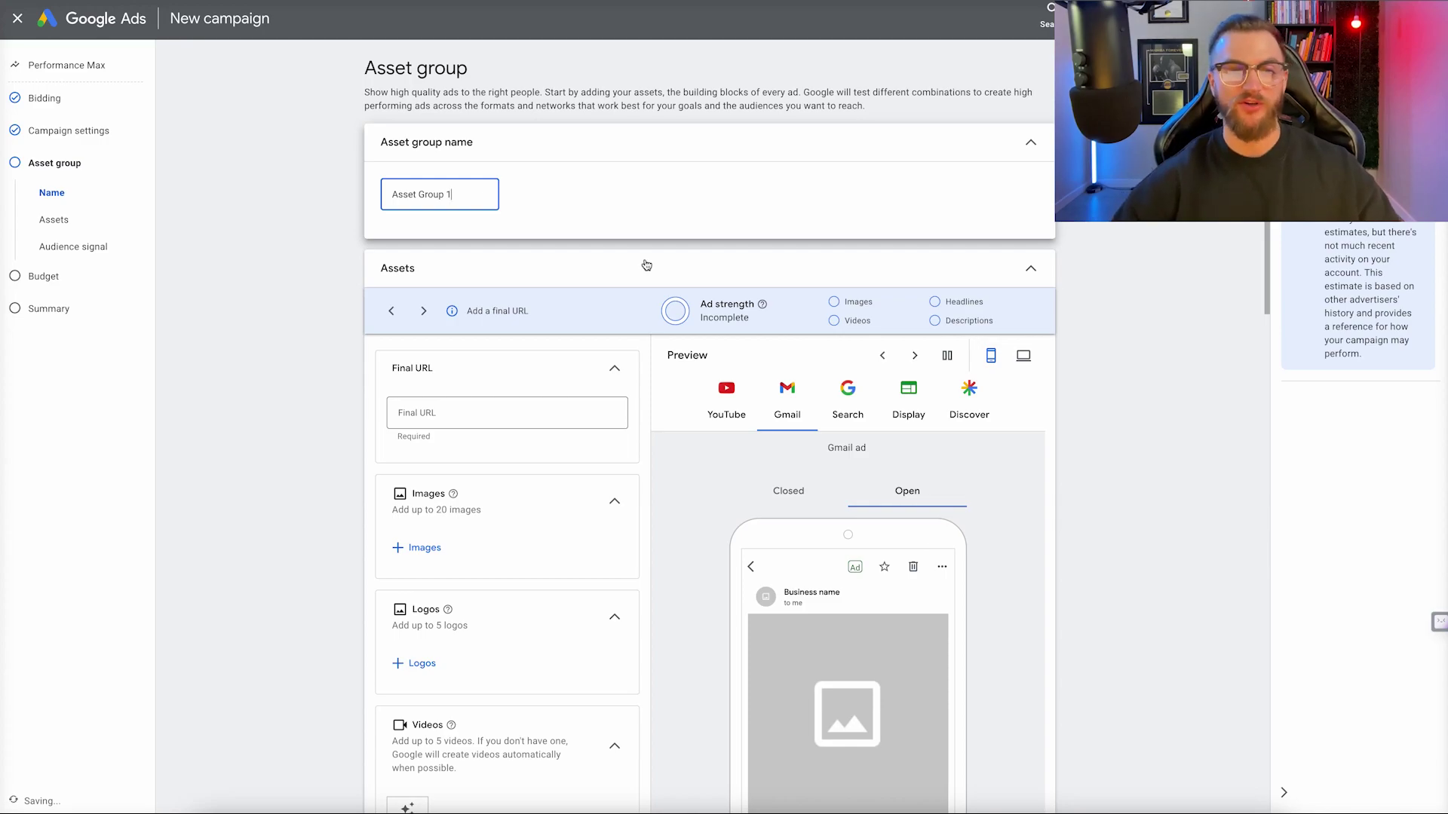
pyautogui.moveTo(478, 194); pyautogui.dragTo(382, 199)
pyautogui.write('J')
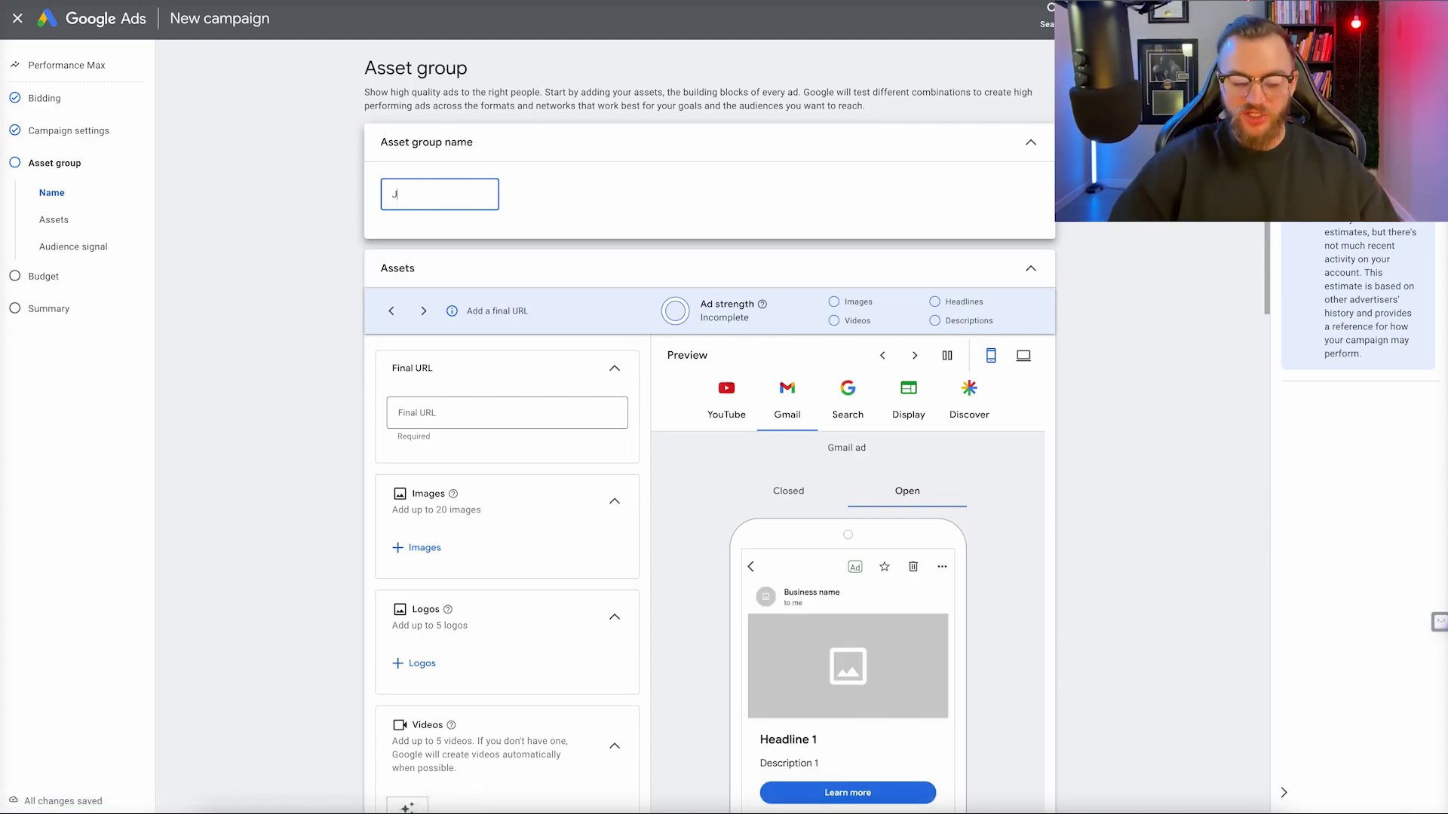
pyautogui.write('etstream PMAX Ad v1')
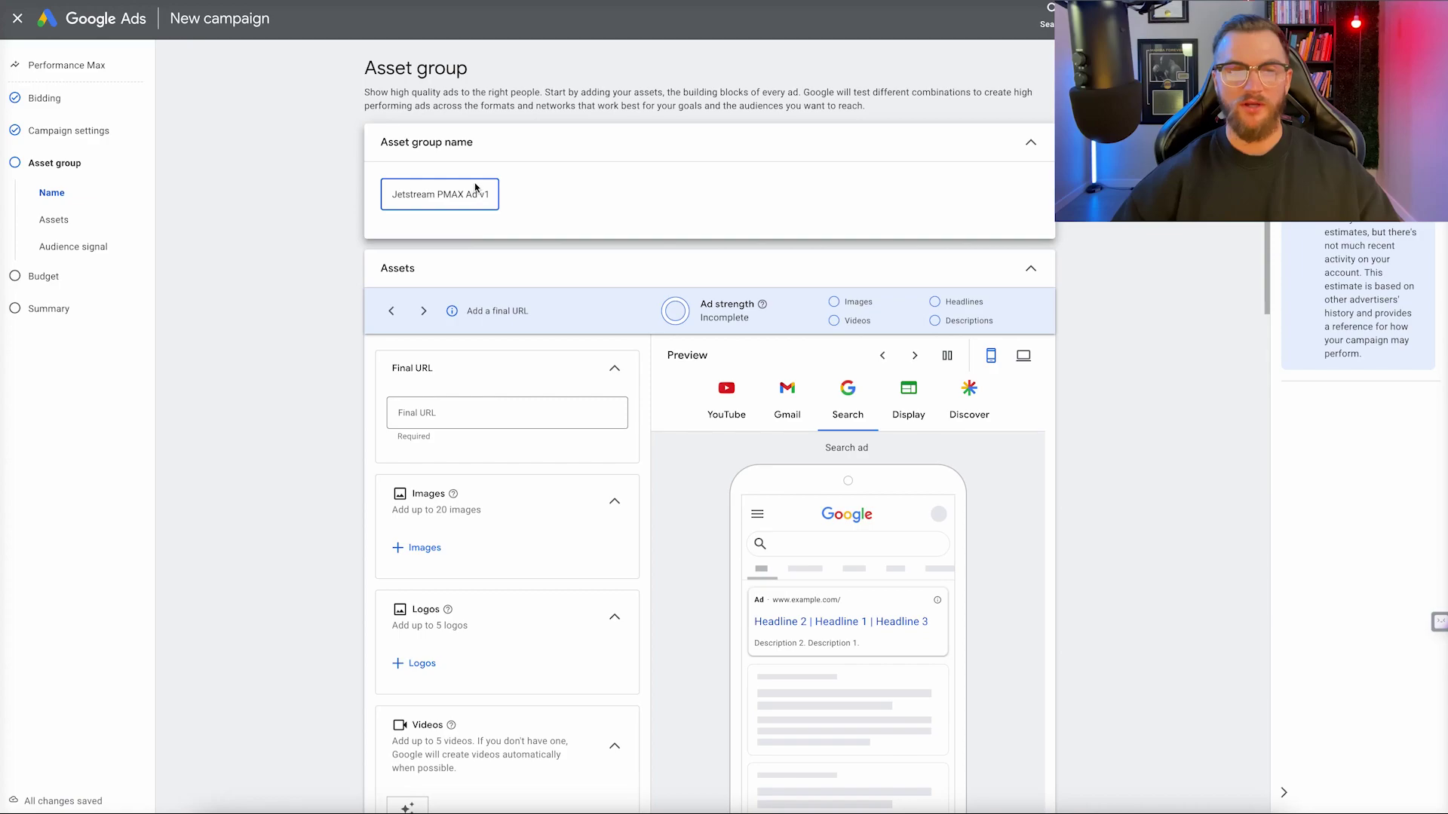
pyautogui.scroll(-1, 527, 297)
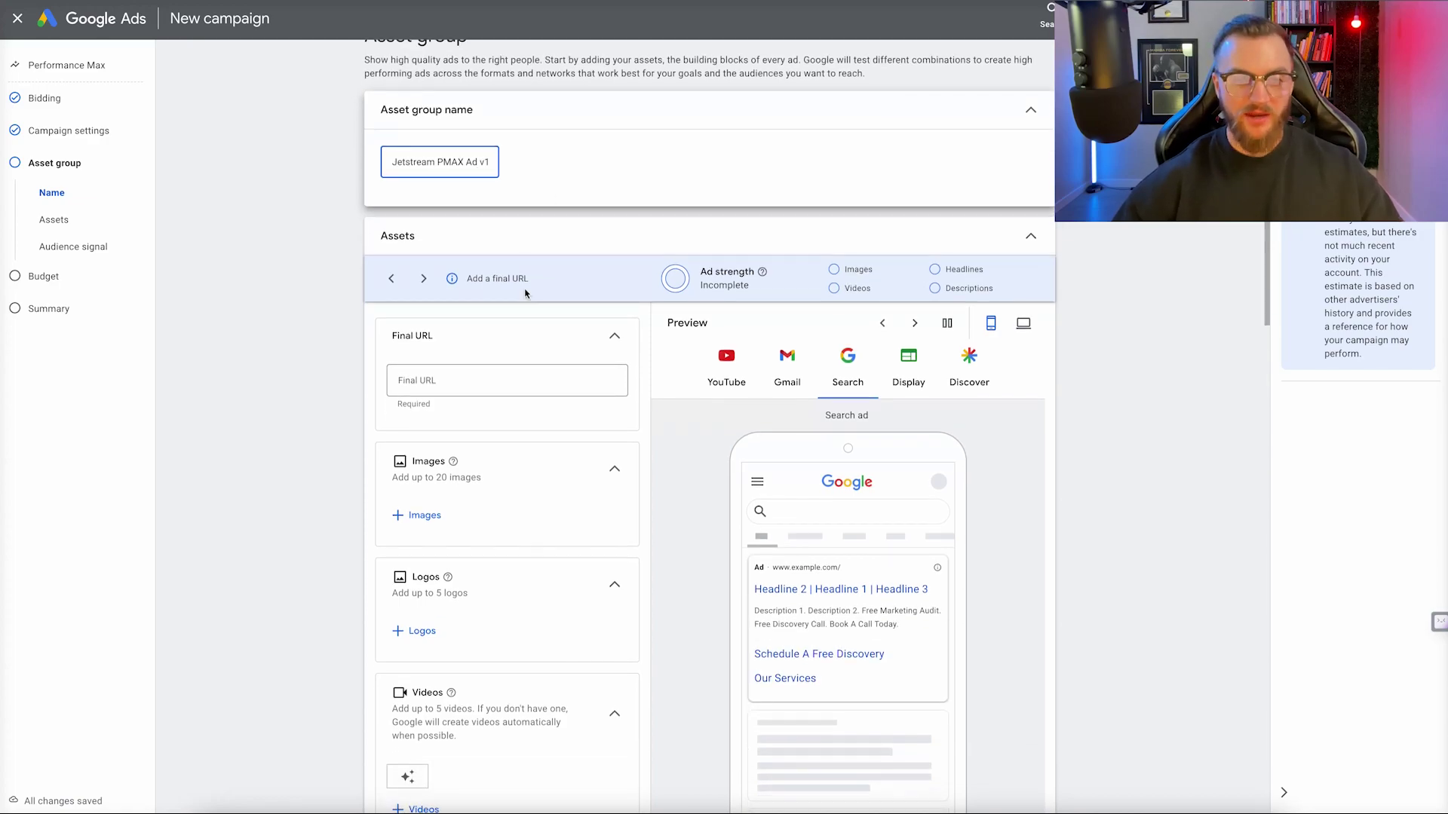
pyautogui.click(429, 380)
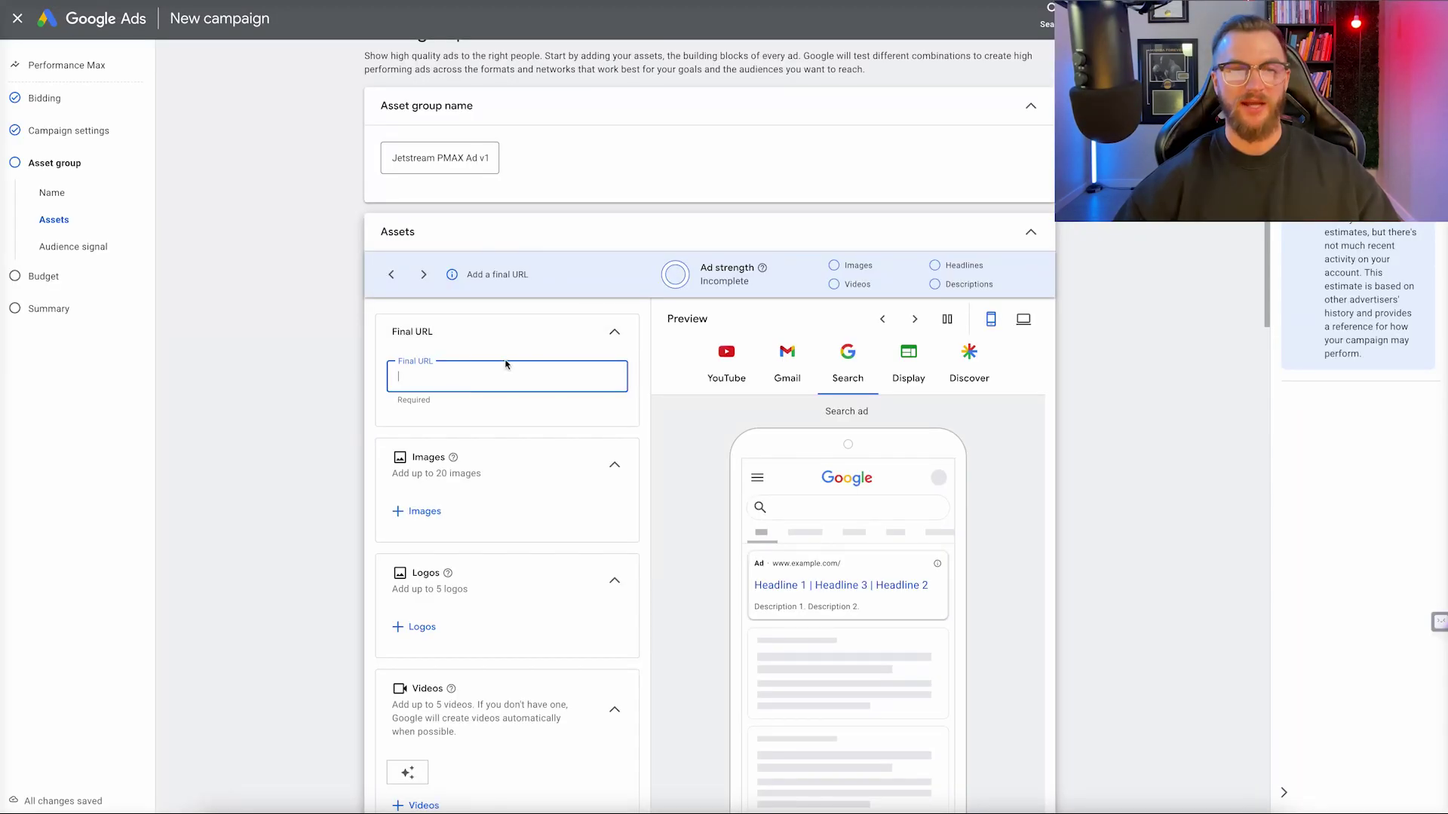
pyautogui.write('https://jetstreamdigital.io/')
# Start the image selection with five recent assets: 51.Post.png, screen1.png, the laptop photo, the blue kobu-agency image and 58.Post.png.
pyautogui.scroll(-2, 510, 378)
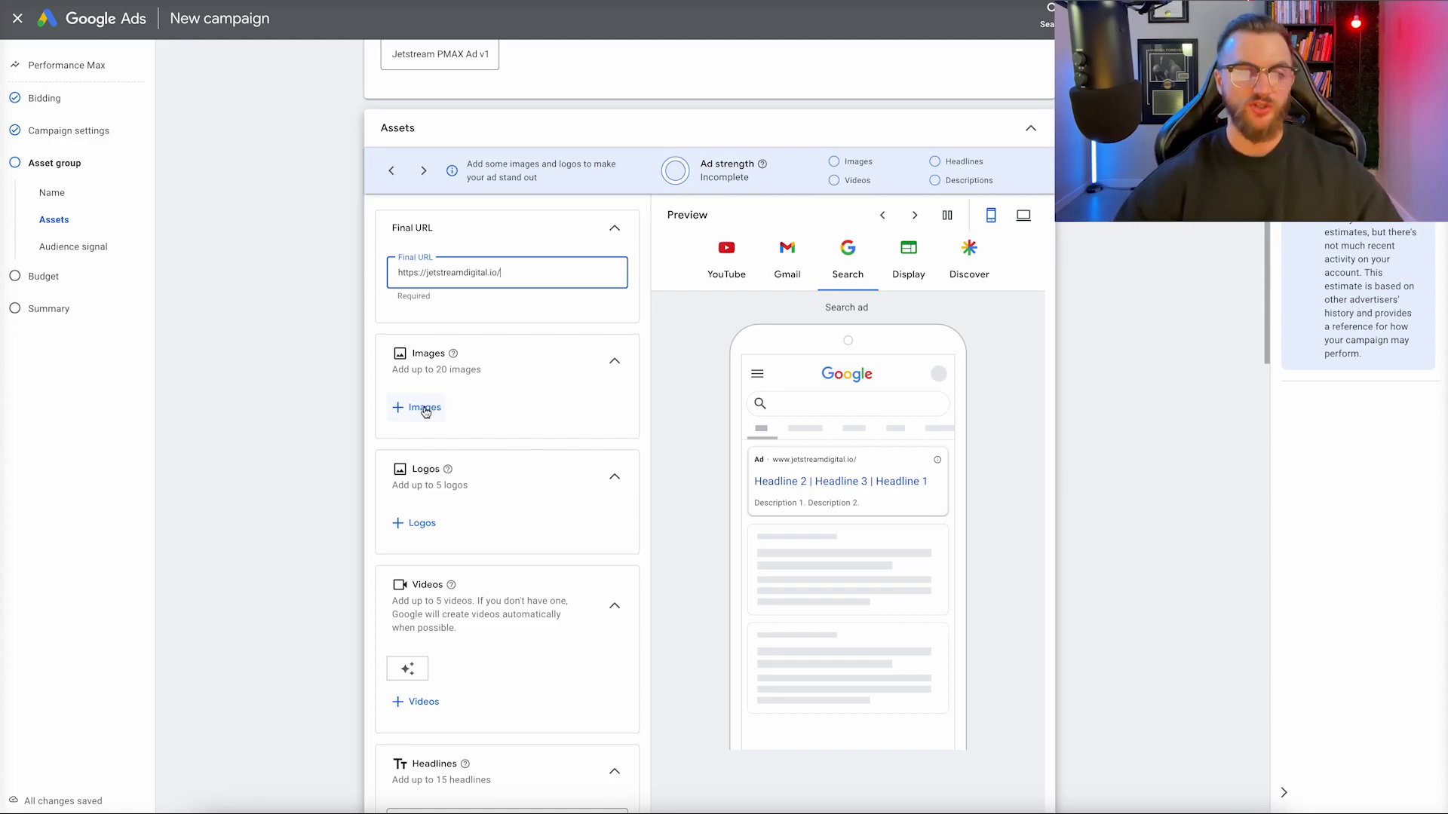
pyautogui.click(427, 410)
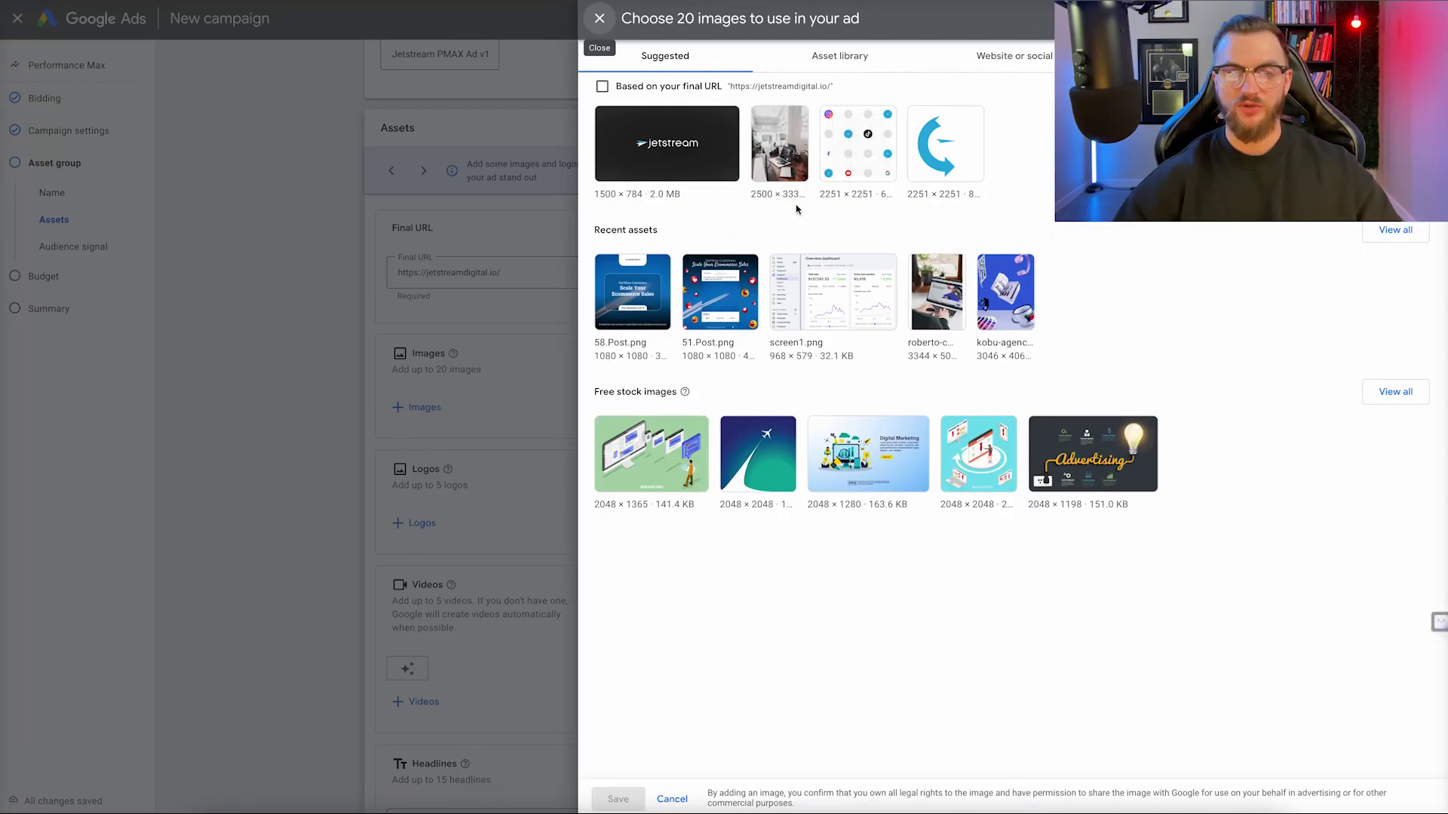
pyautogui.click(727, 304)
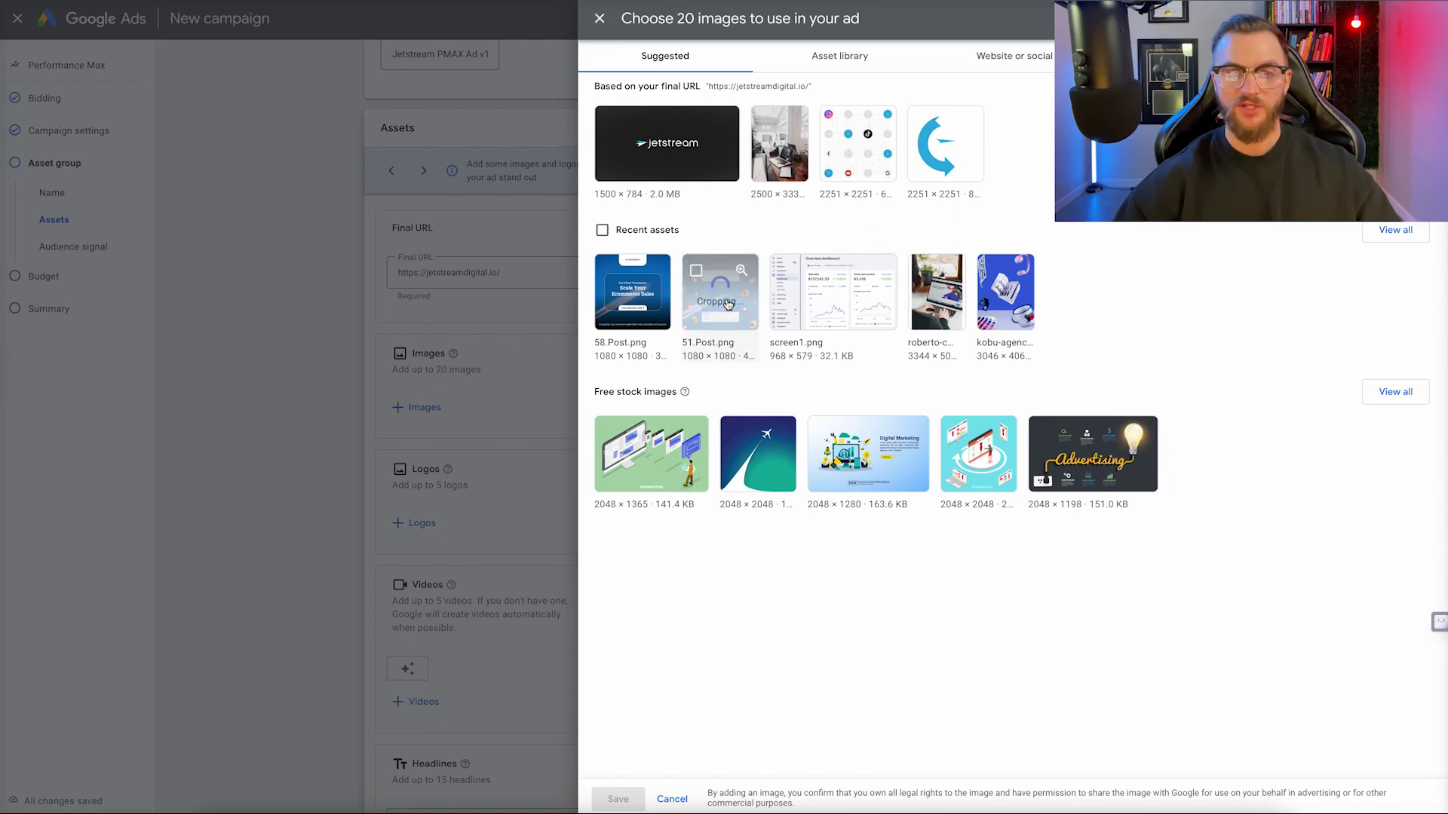
pyautogui.click(833, 294)
pyautogui.click(937, 294)
pyautogui.click(1005, 294)
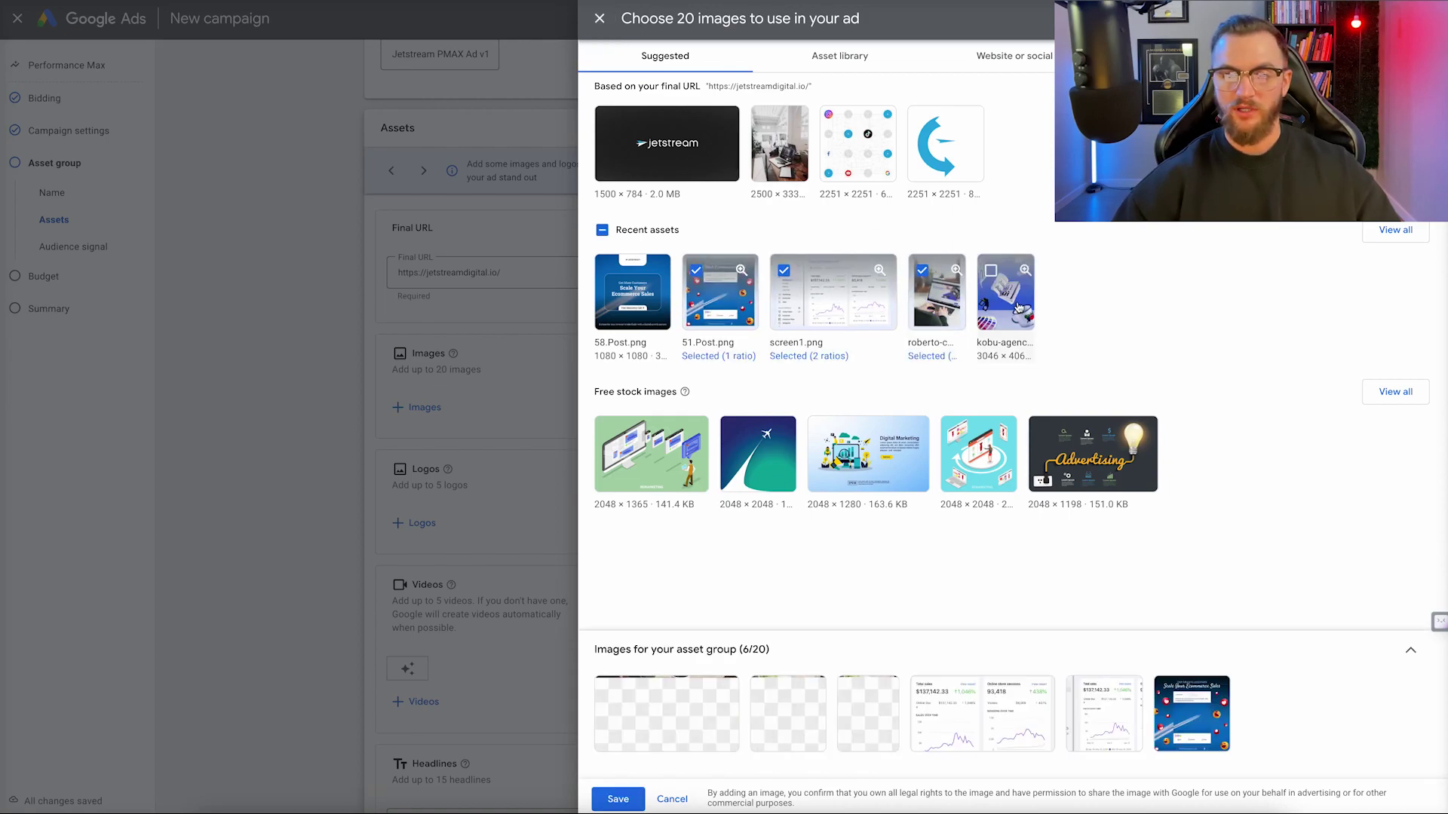
pyautogui.click(661, 309)
# Add the discovery call image, the "Your Partner in Digital Marketing" and "Our Results" screenshots and Airdrop Ad.png from the asset library.
pyautogui.click(839, 55)
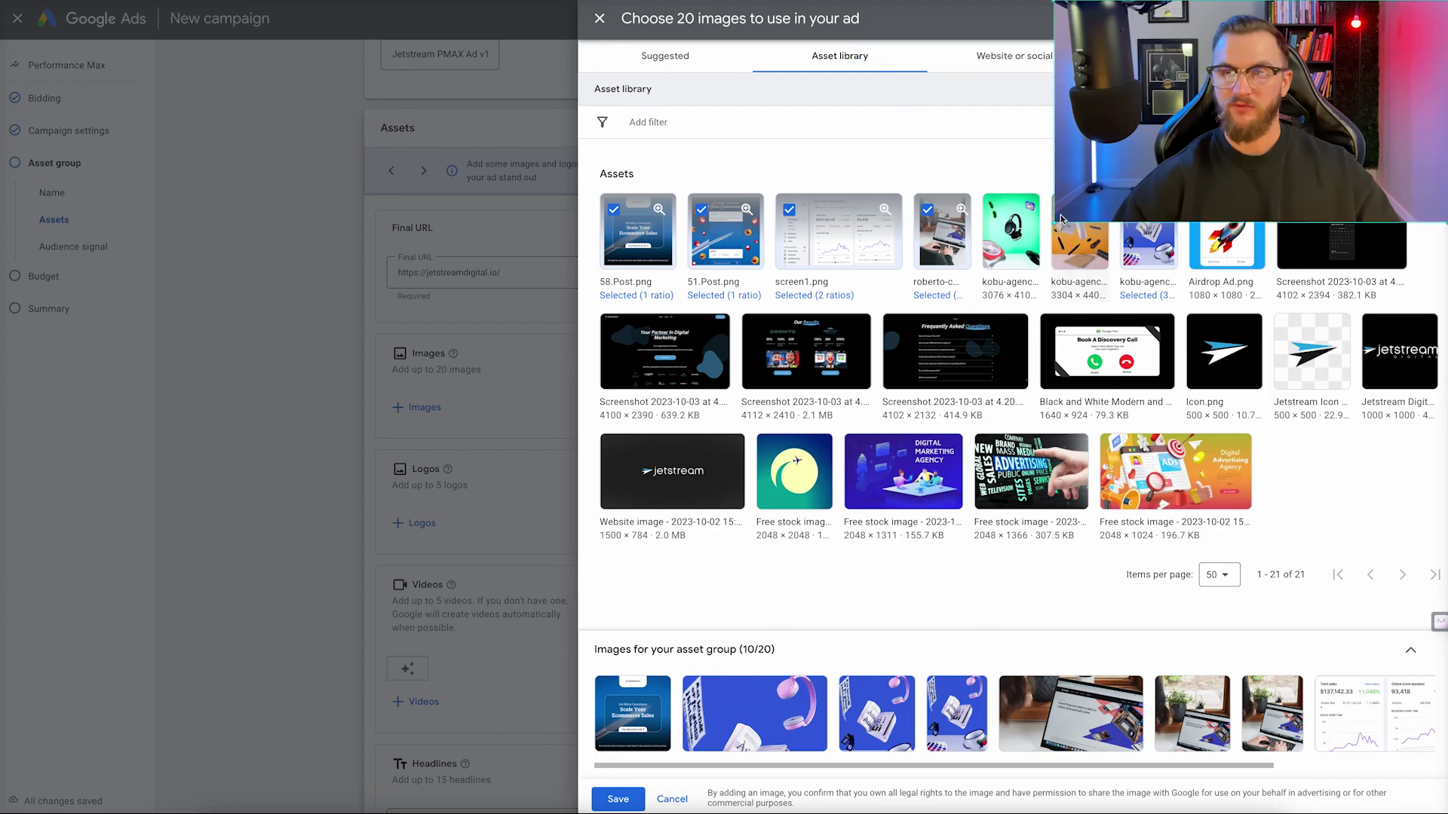
pyautogui.click(1106, 350)
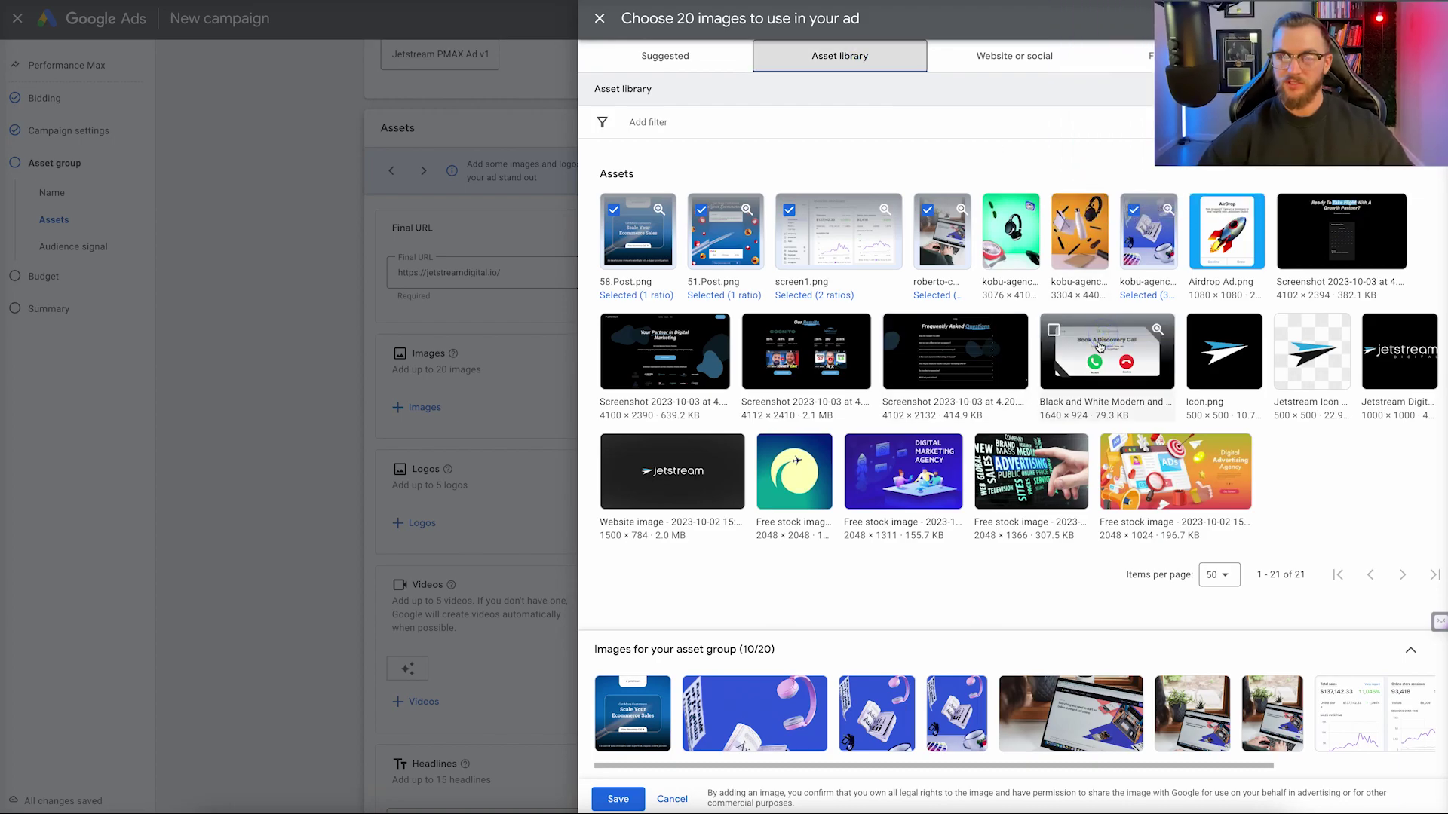
pyautogui.click(663, 351)
pyautogui.click(769, 348)
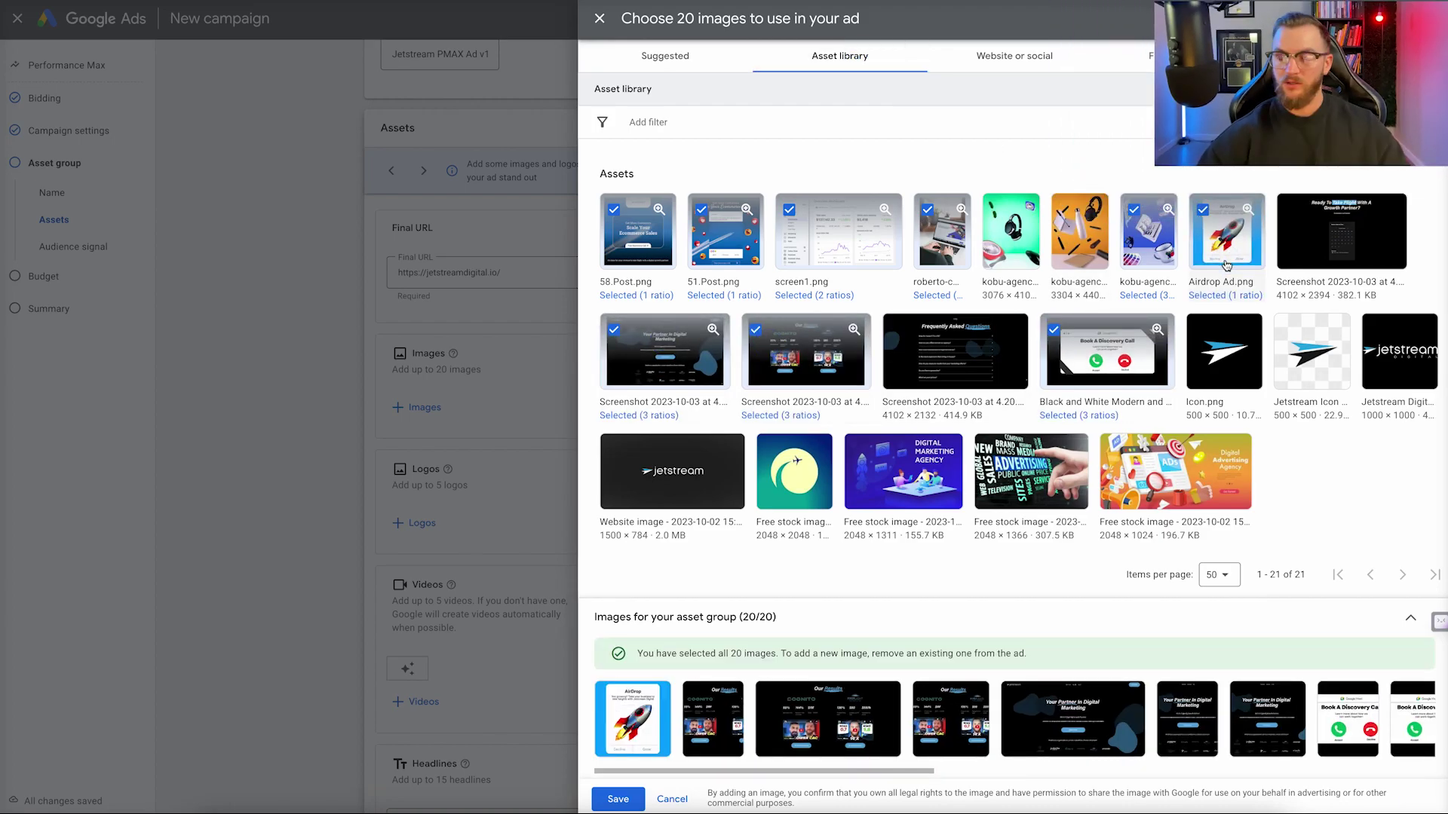
# Reduce the crop ratios of the added screenshots to make room, include the "Growth Partner" screenshot in one ratio, and save the images.
pyautogui.click(719, 725)
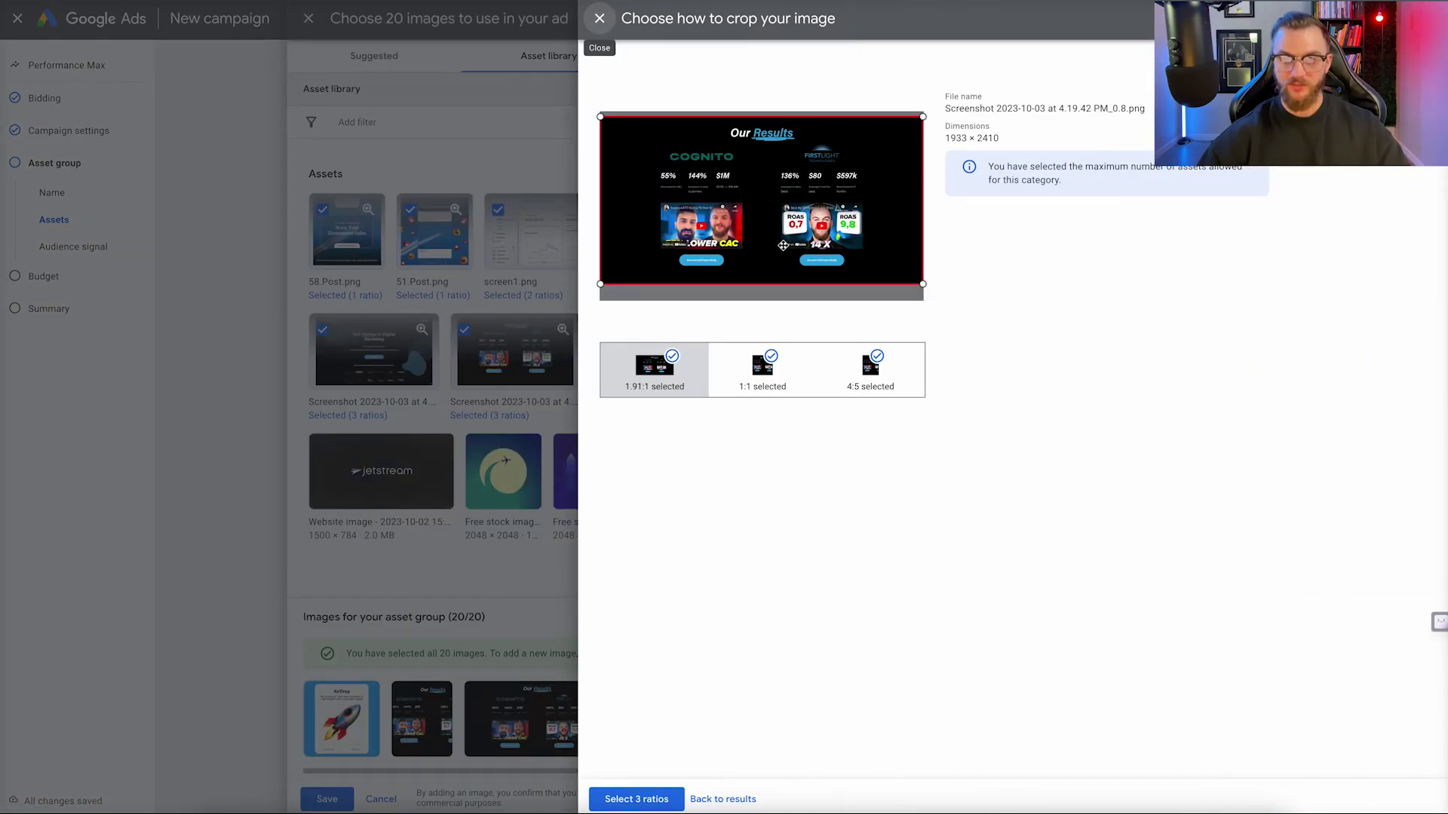
pyautogui.press('Escape')
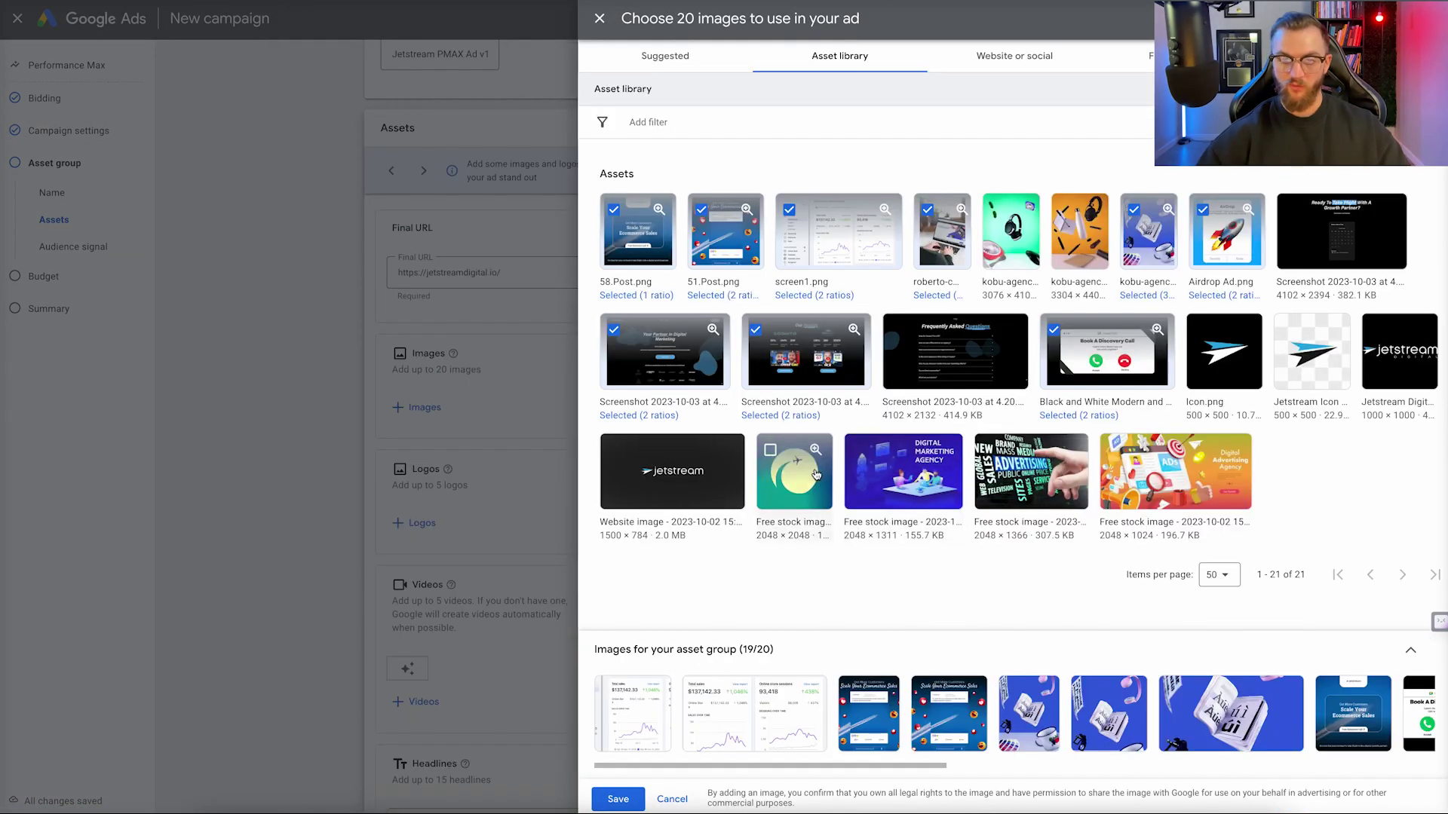
pyautogui.click(1341, 231)
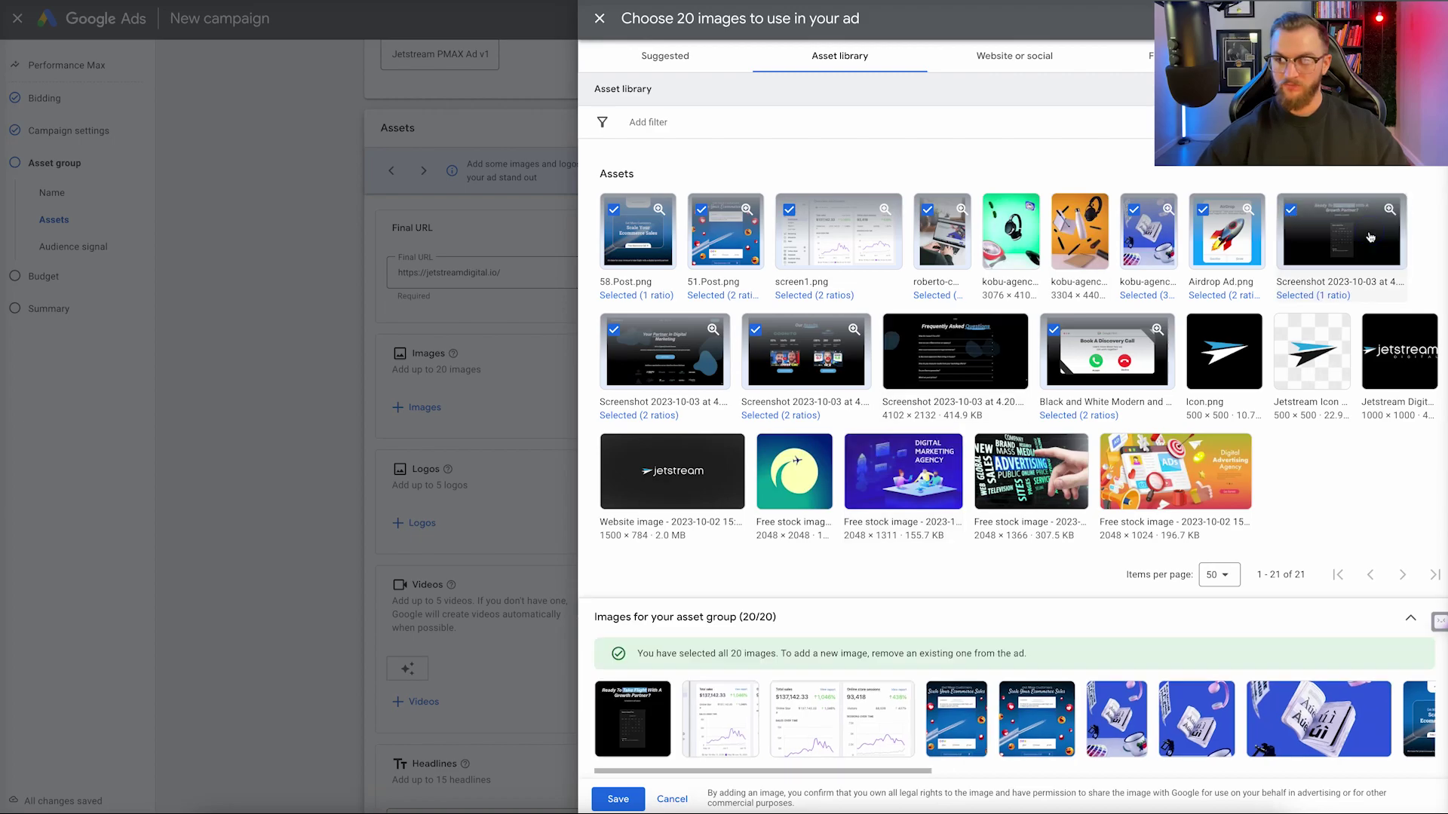
pyautogui.click(626, 799)
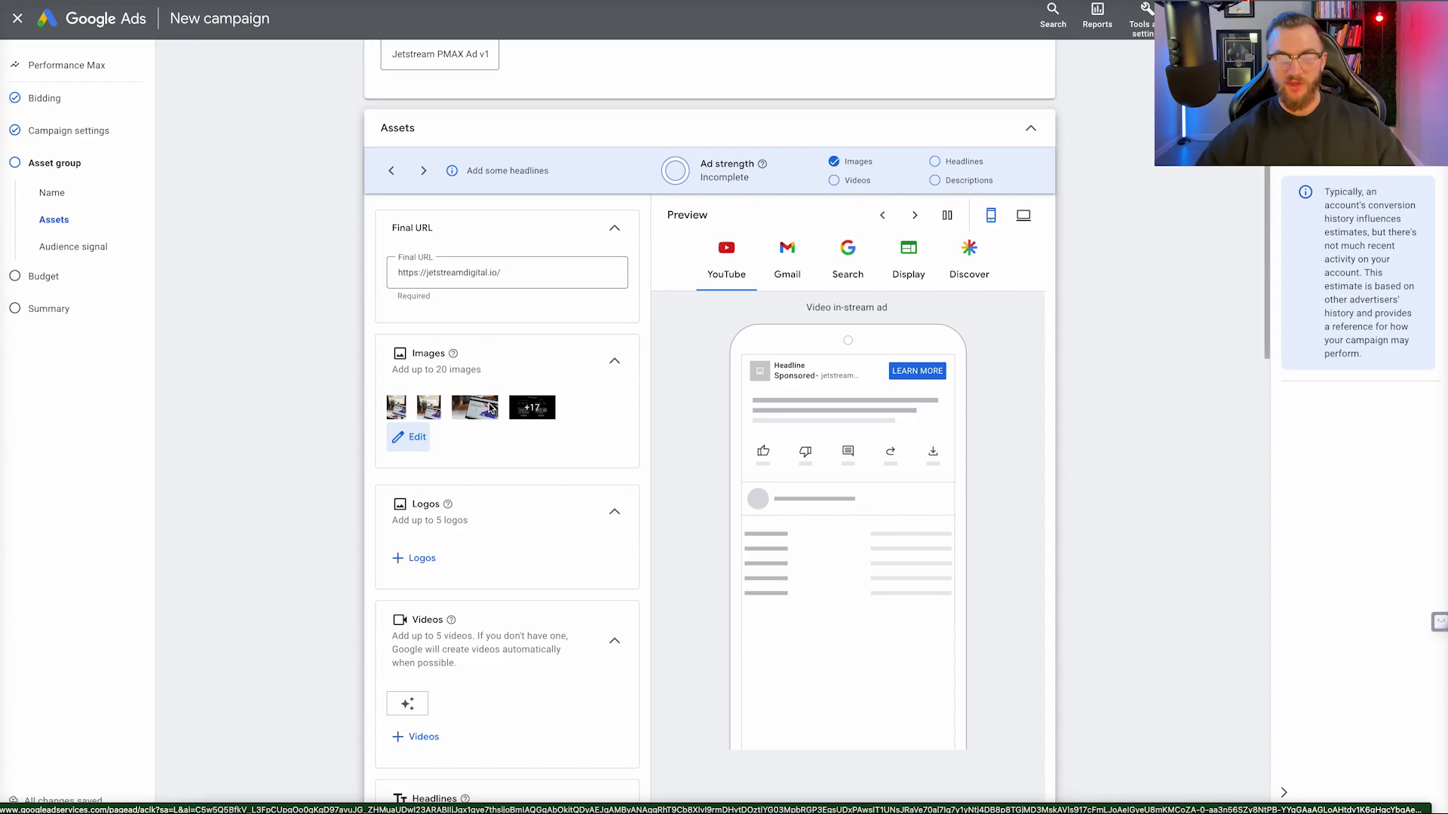
# Examine how the ad previews look for Gmail, Search and YouTube with the new images.
pyautogui.click(786, 285)
pyautogui.scroll(-1, 854, 574)
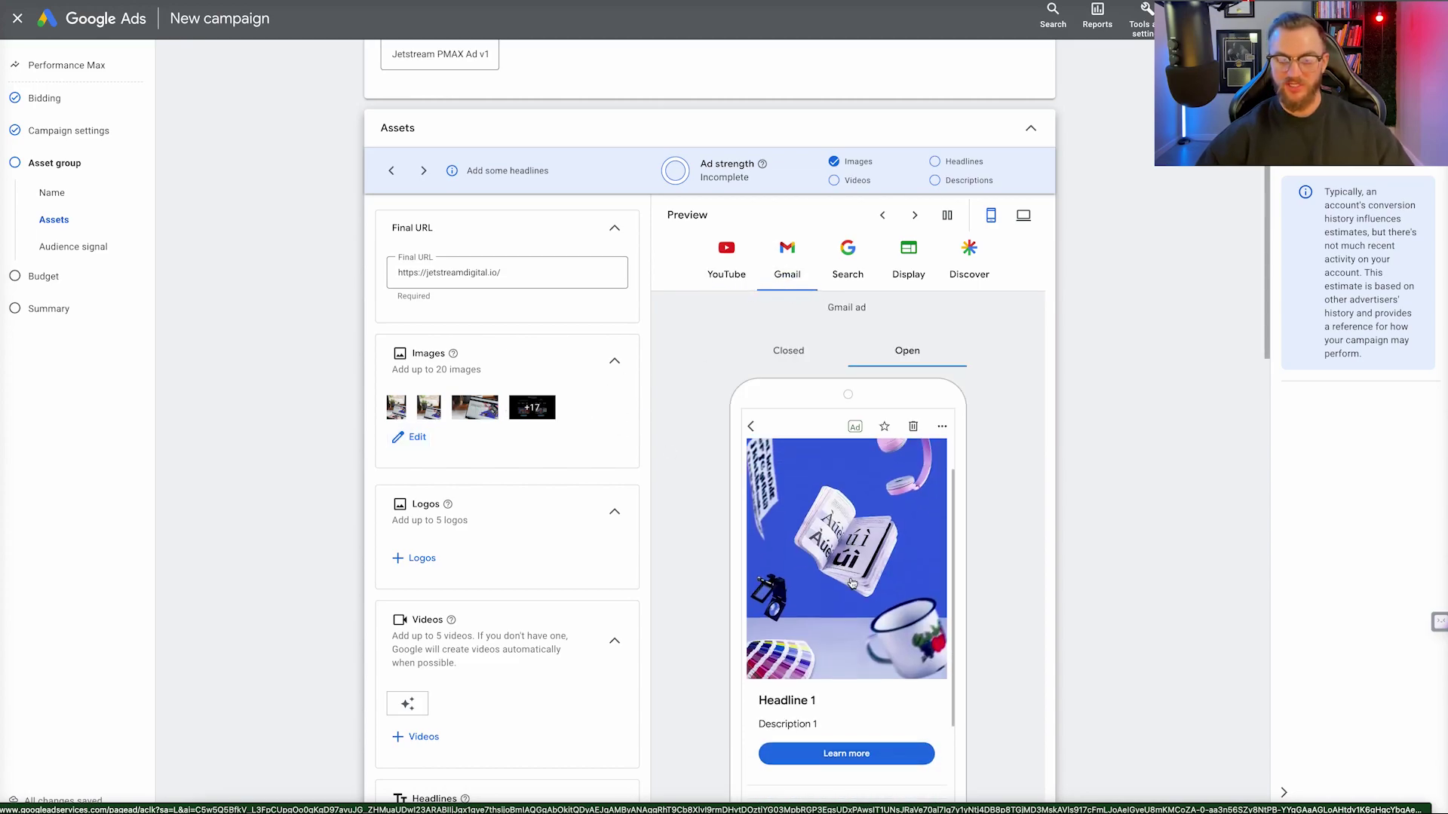
pyautogui.scroll(1, 838, 606)
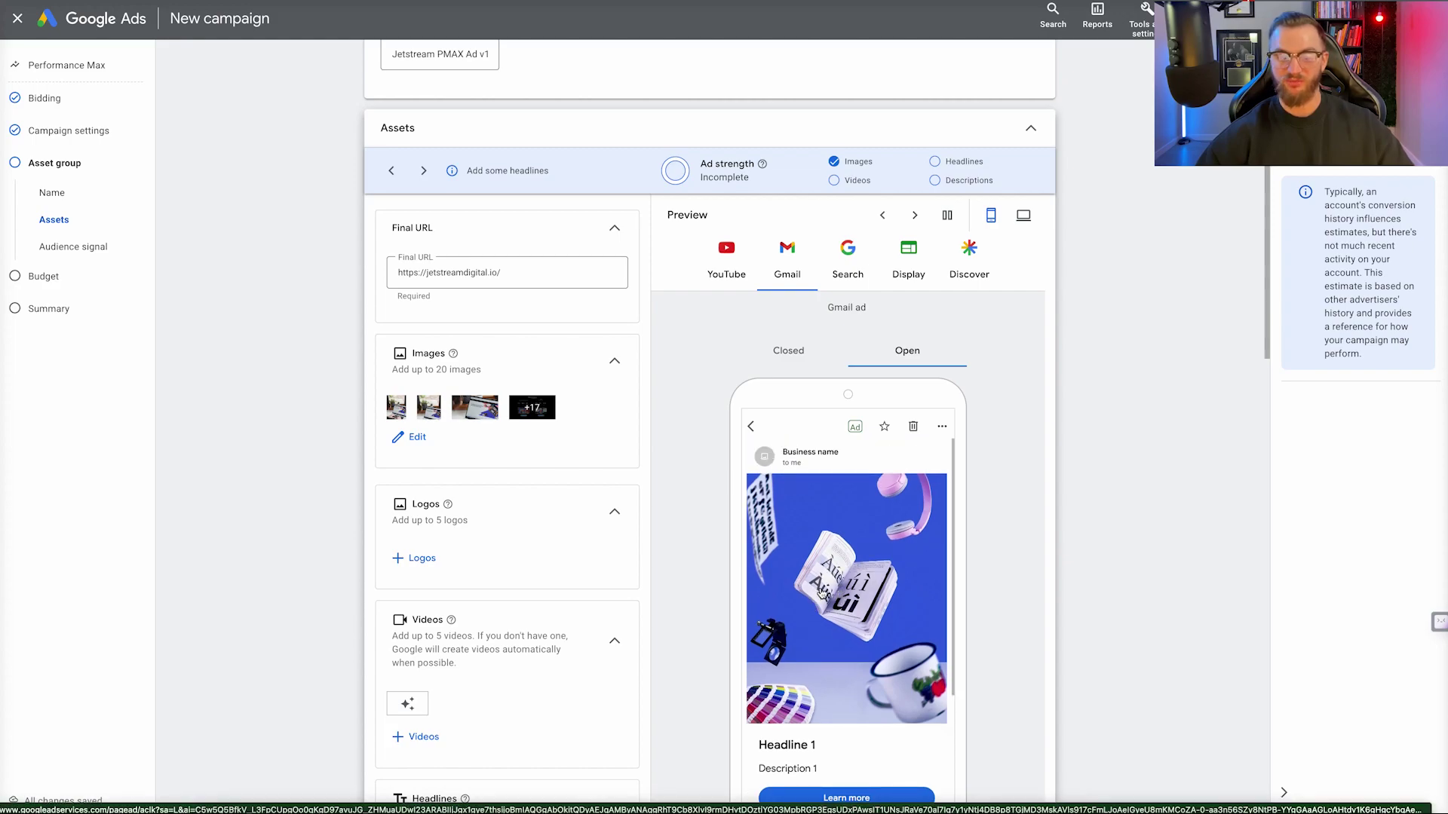
pyautogui.click(837, 280)
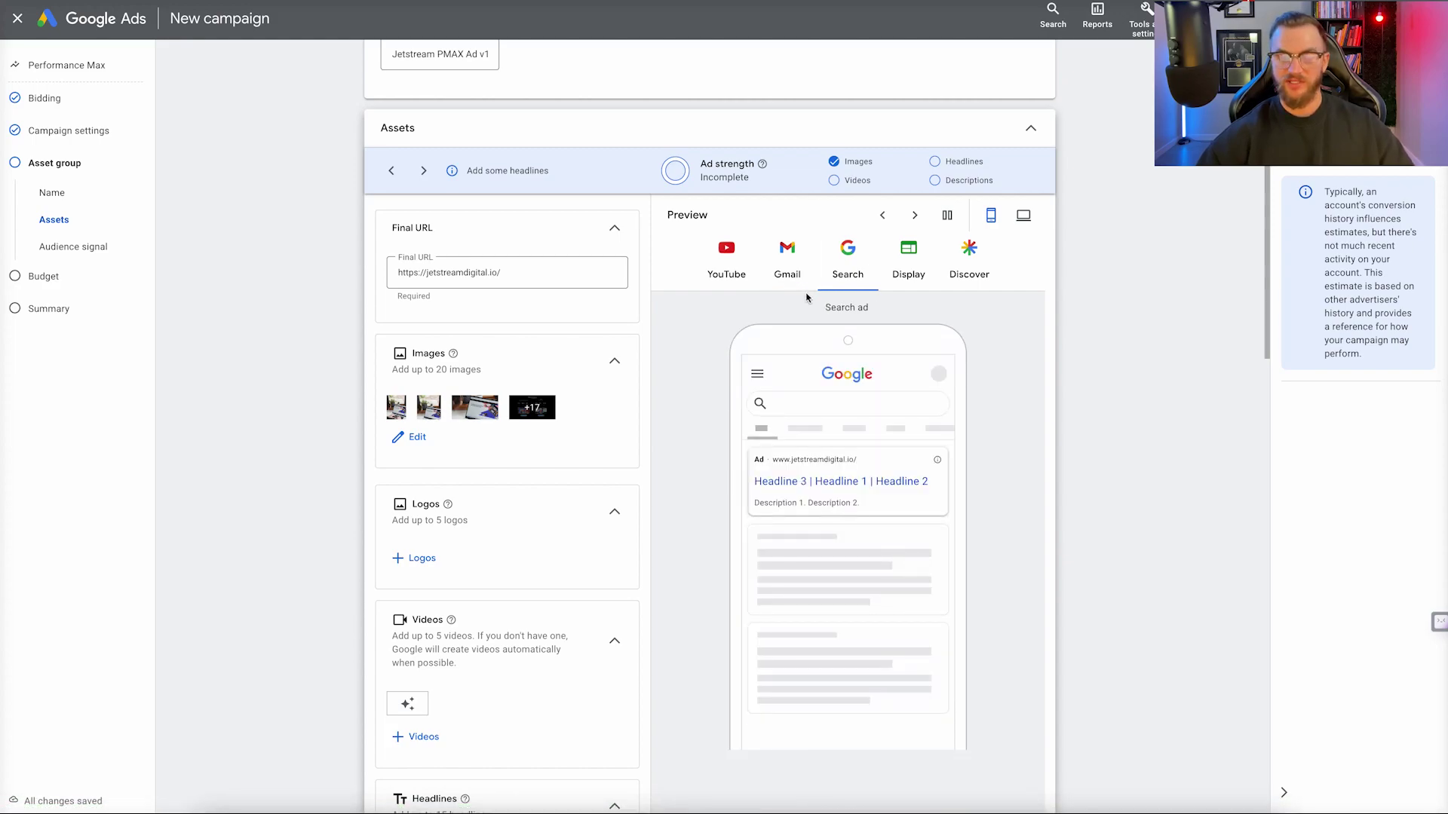
pyautogui.click(735, 271)
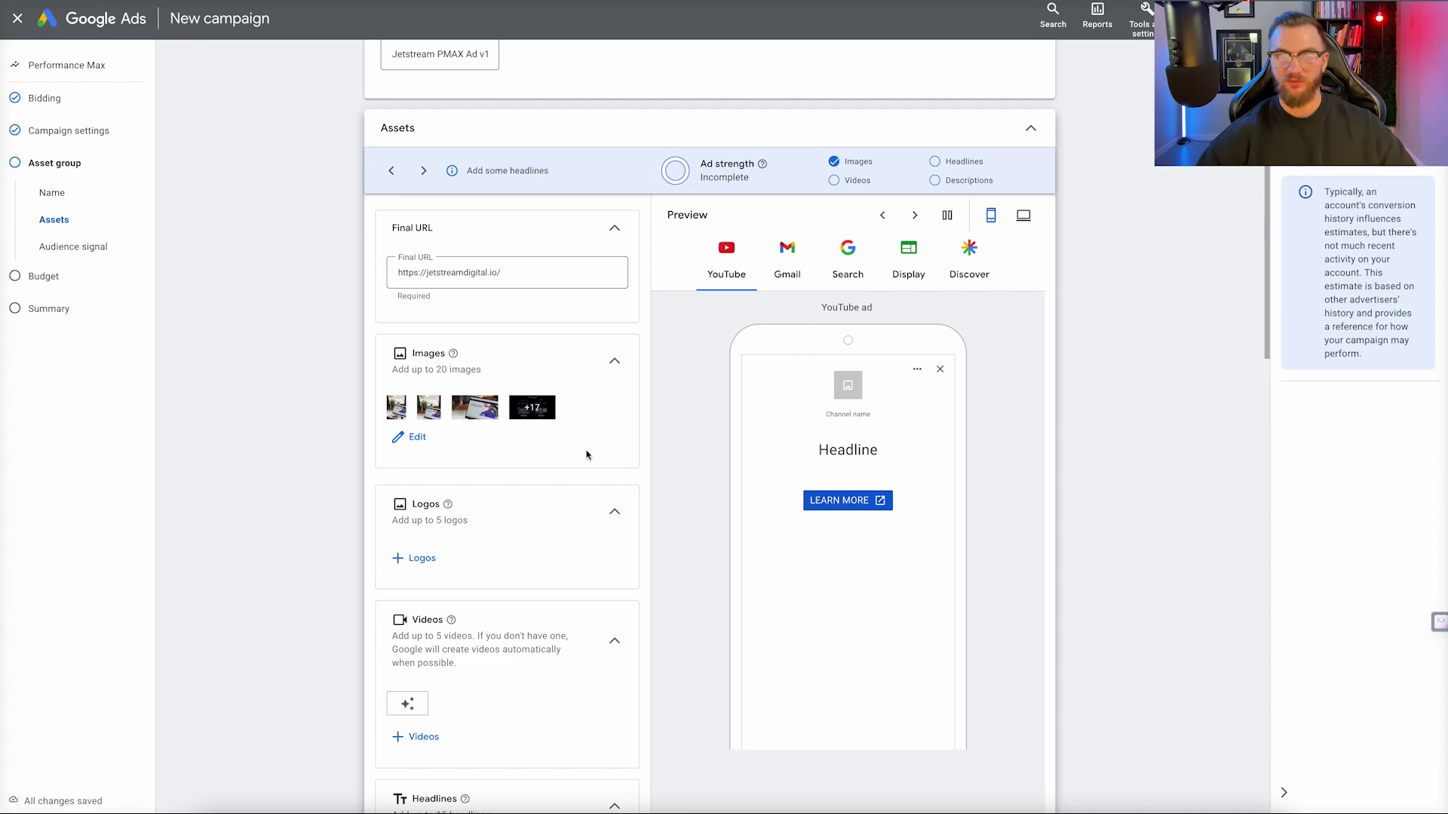
# Add five logos: Icon.png, the transparent Jetstream icon, Jetstream Digital 4x1 White and Black, and the square Jetstream Digital logo; save them.
pyautogui.scroll(-1, 500, 533)
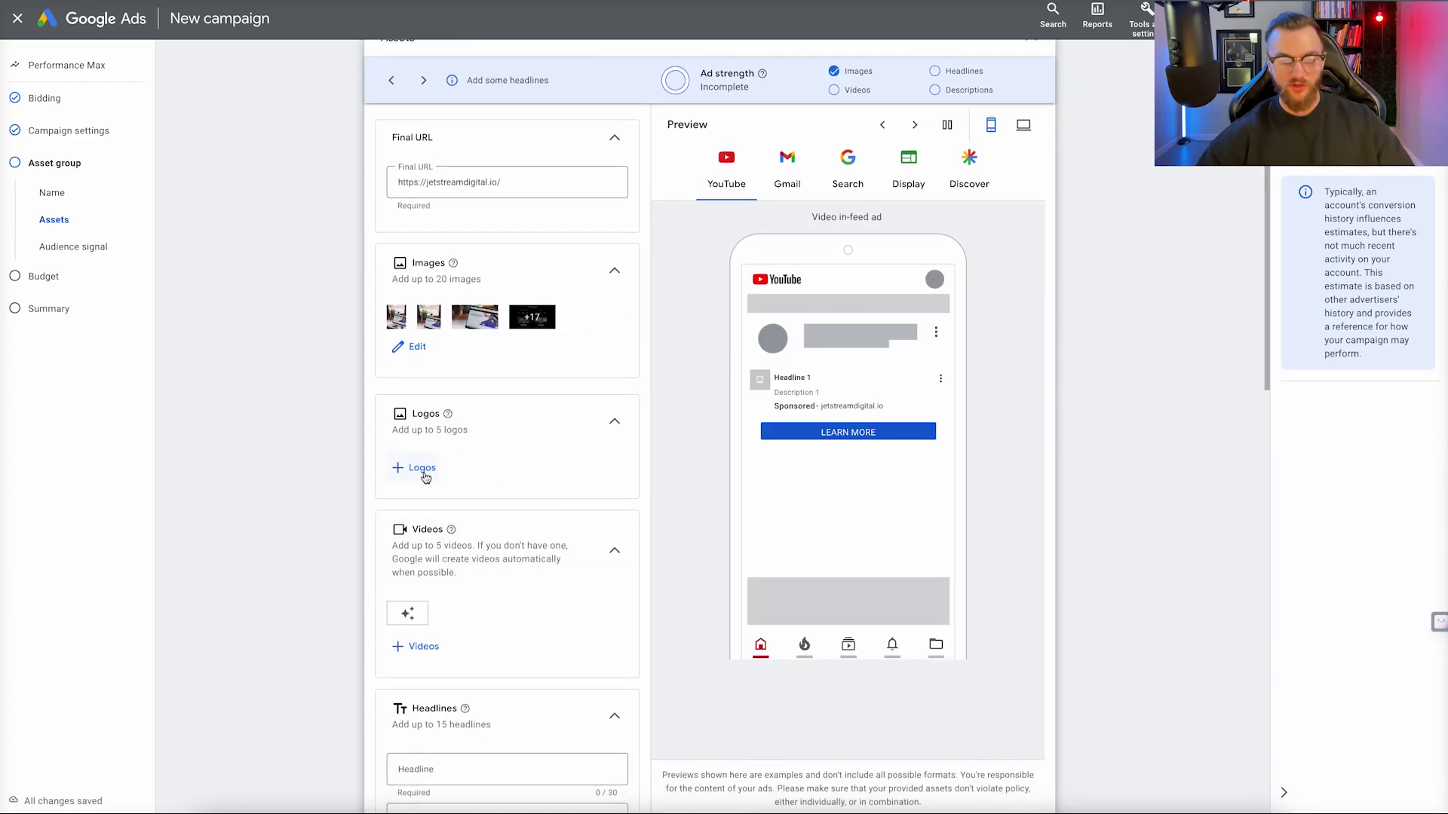
pyautogui.click(423, 469)
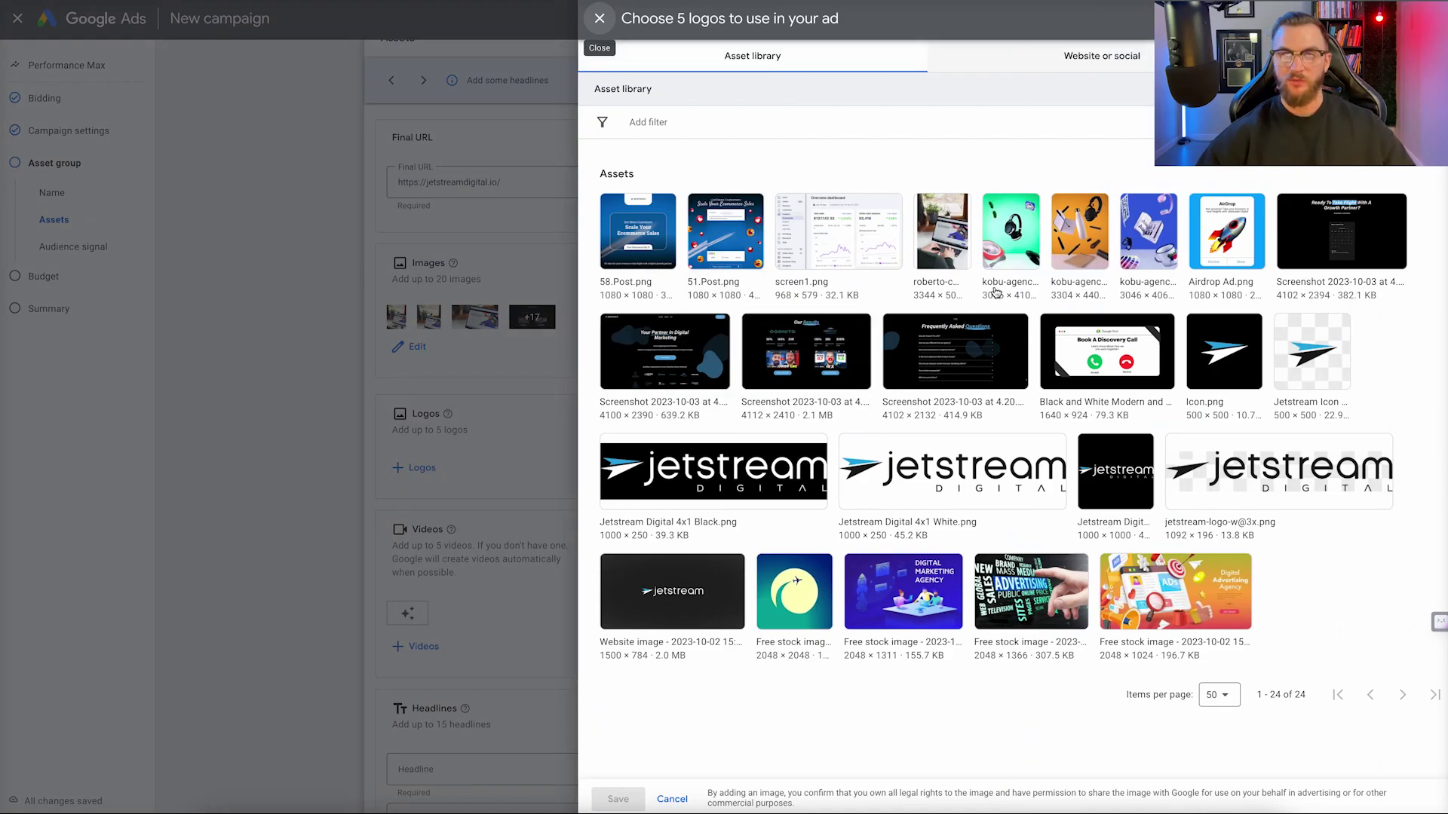
pyautogui.click(1248, 360)
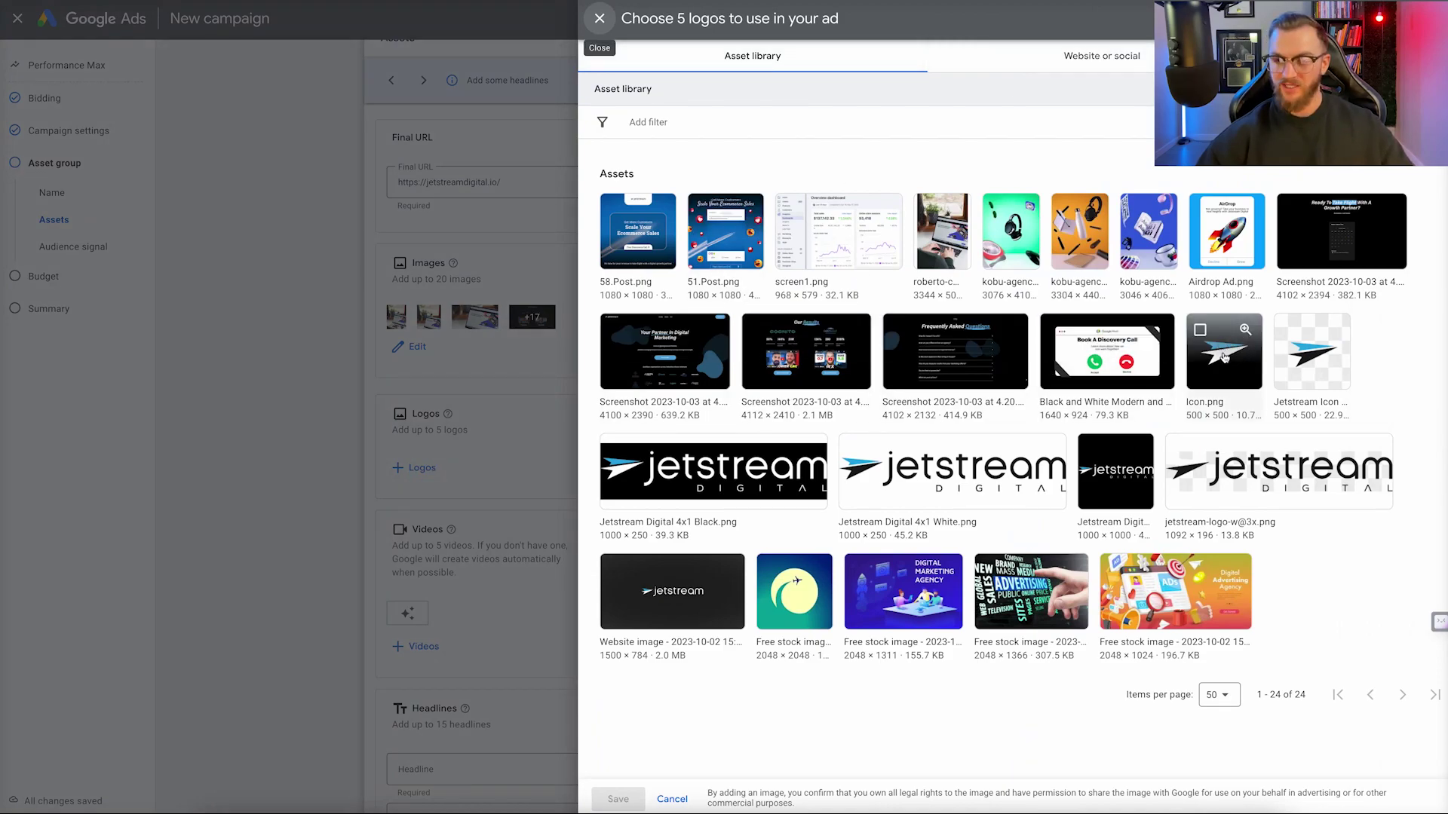
pyautogui.click(1302, 361)
pyautogui.click(981, 461)
pyautogui.click(769, 483)
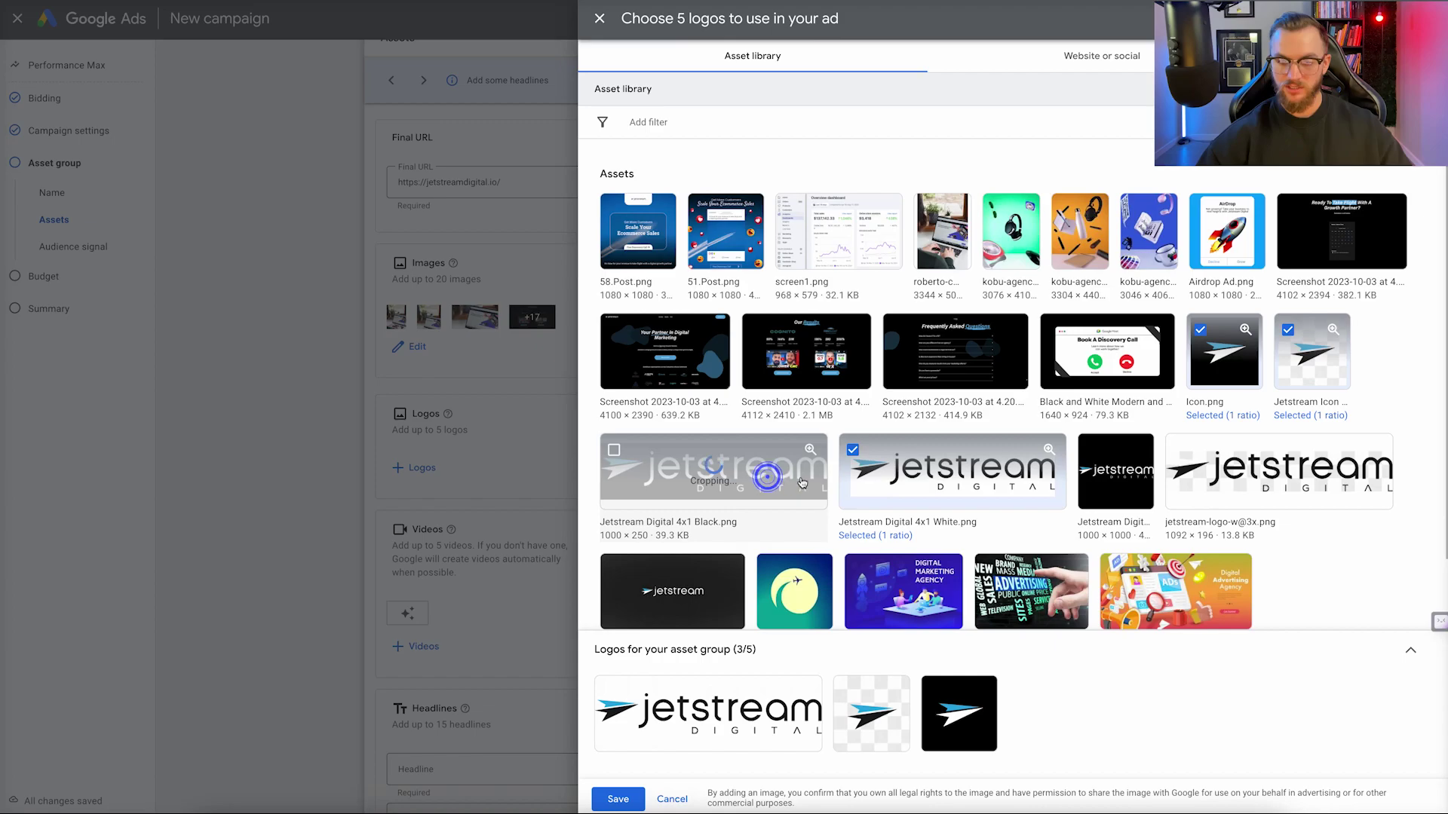
pyautogui.click(1131, 483)
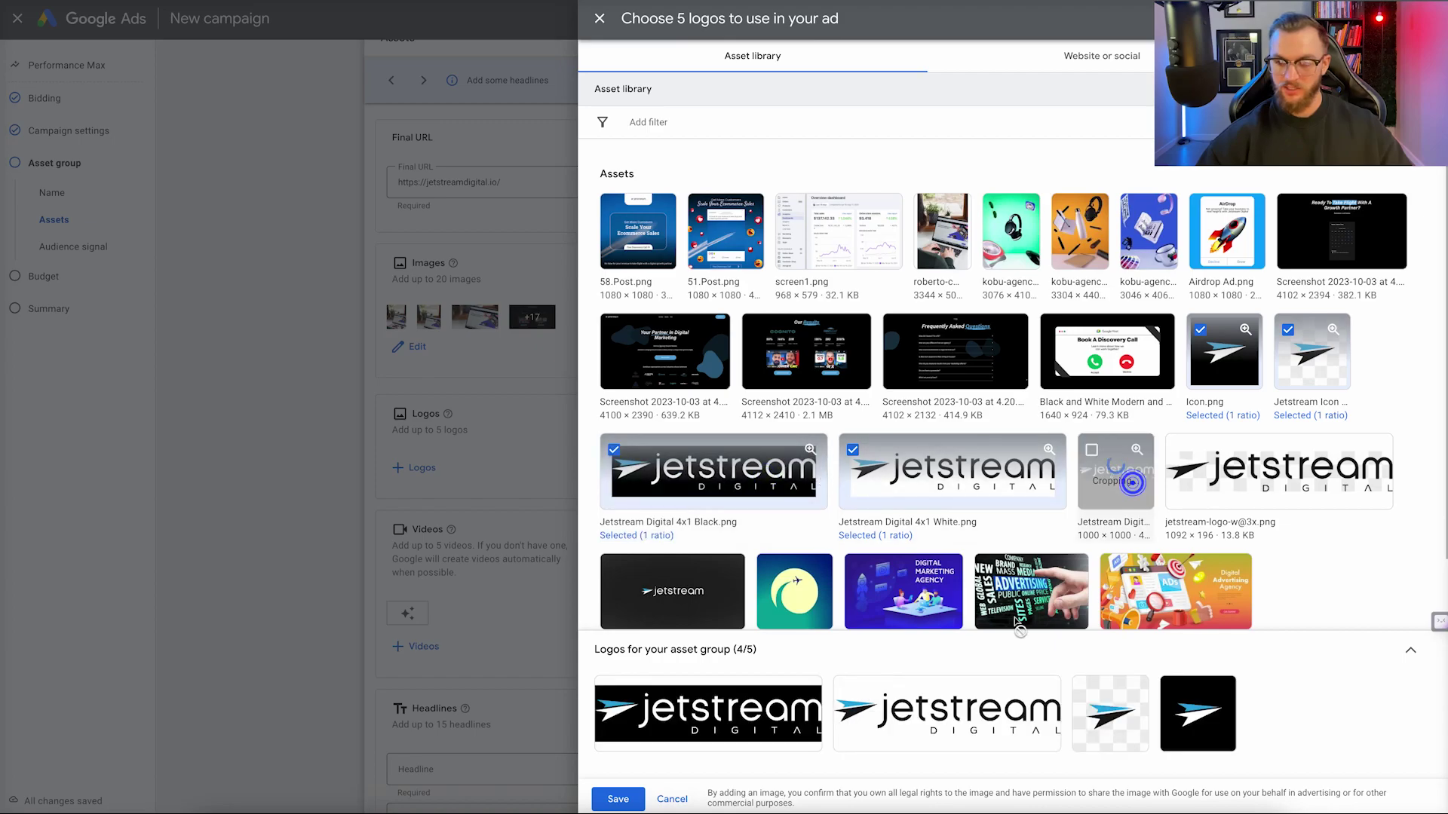
pyautogui.click(617, 798)
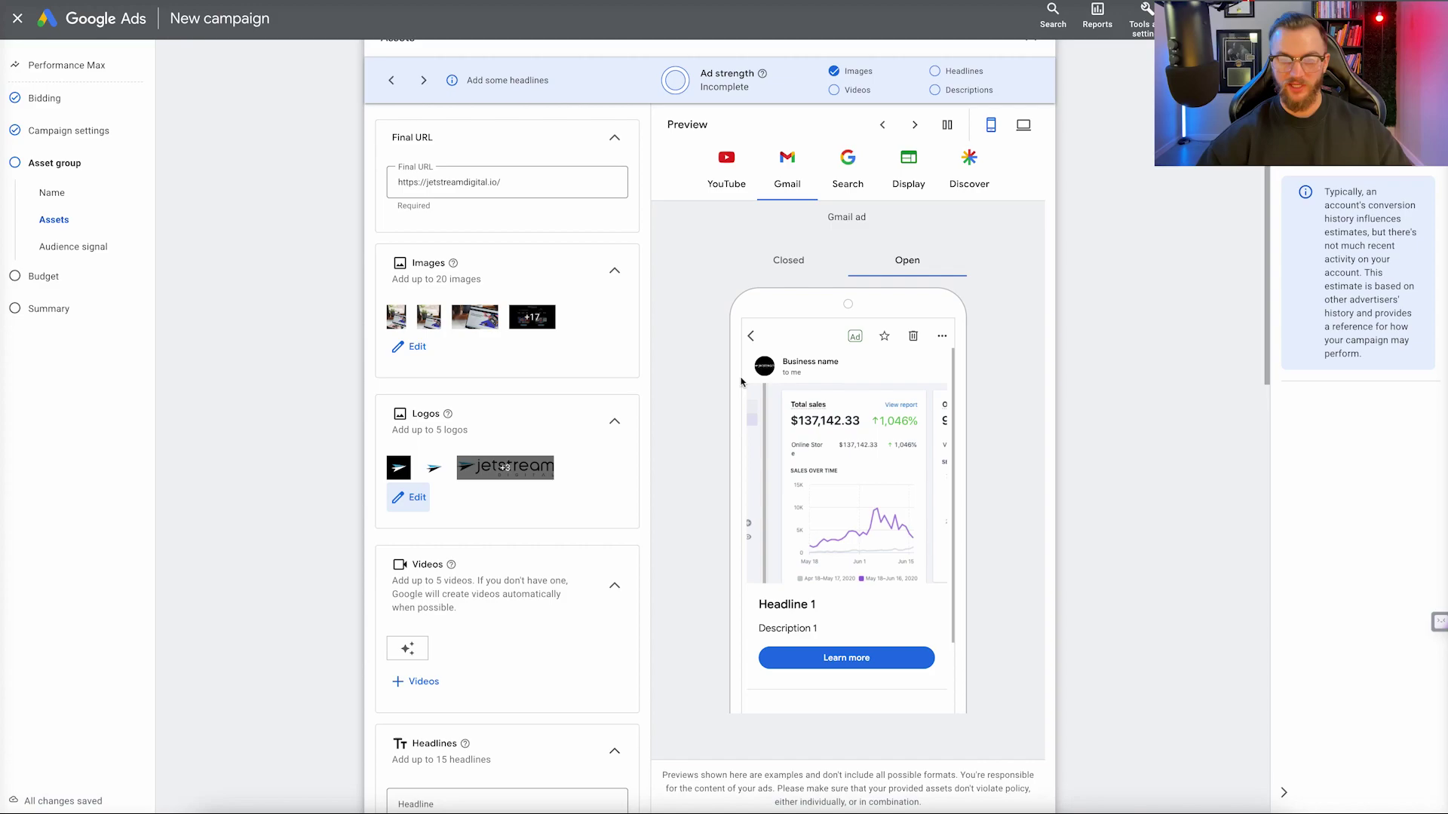
# Remove the square black Jetstream Digital logo from the asset group's logos and save the selection.
pyautogui.click(414, 497)
pyautogui.click(423, 261)
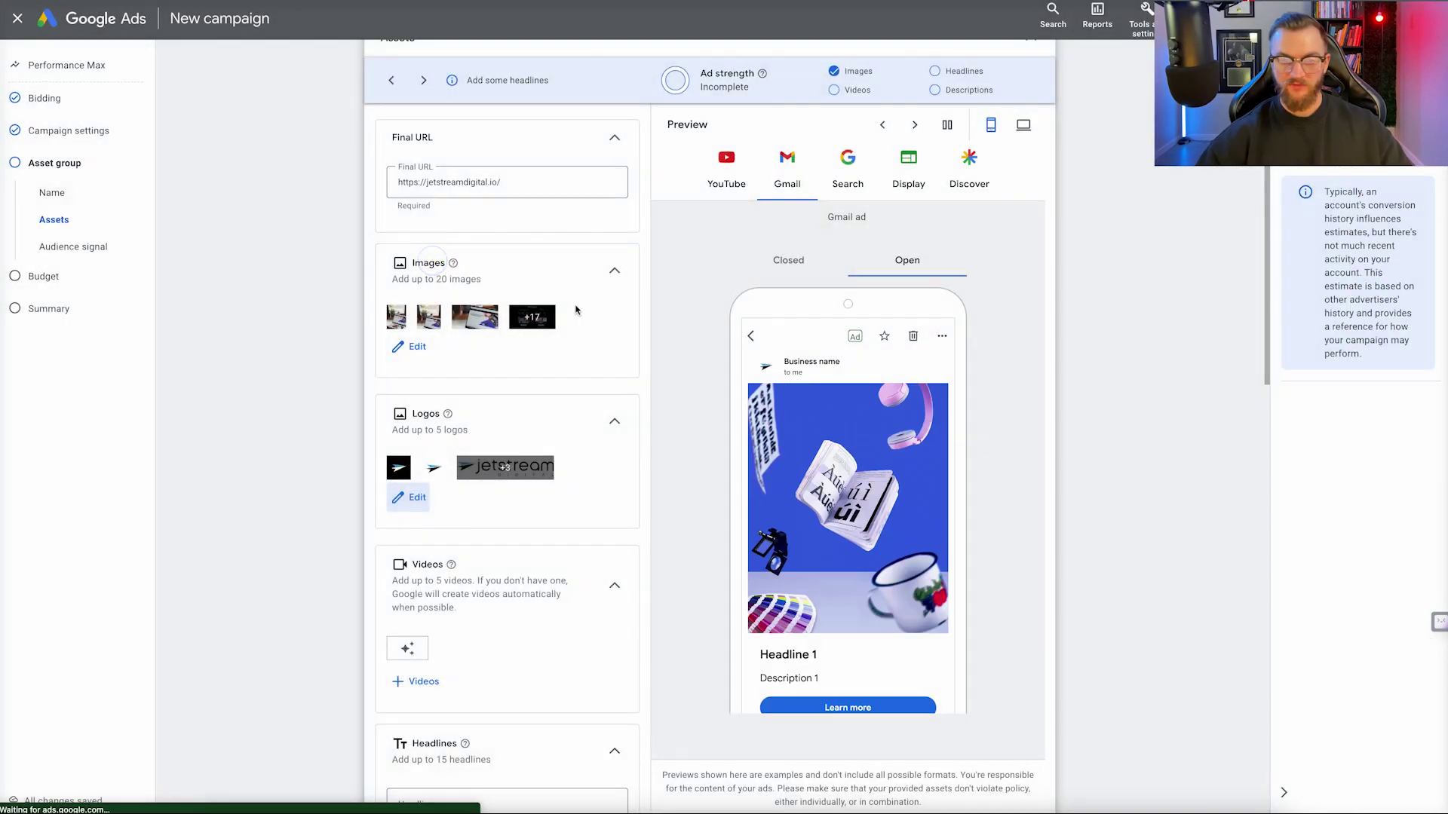
pyautogui.click(414, 497)
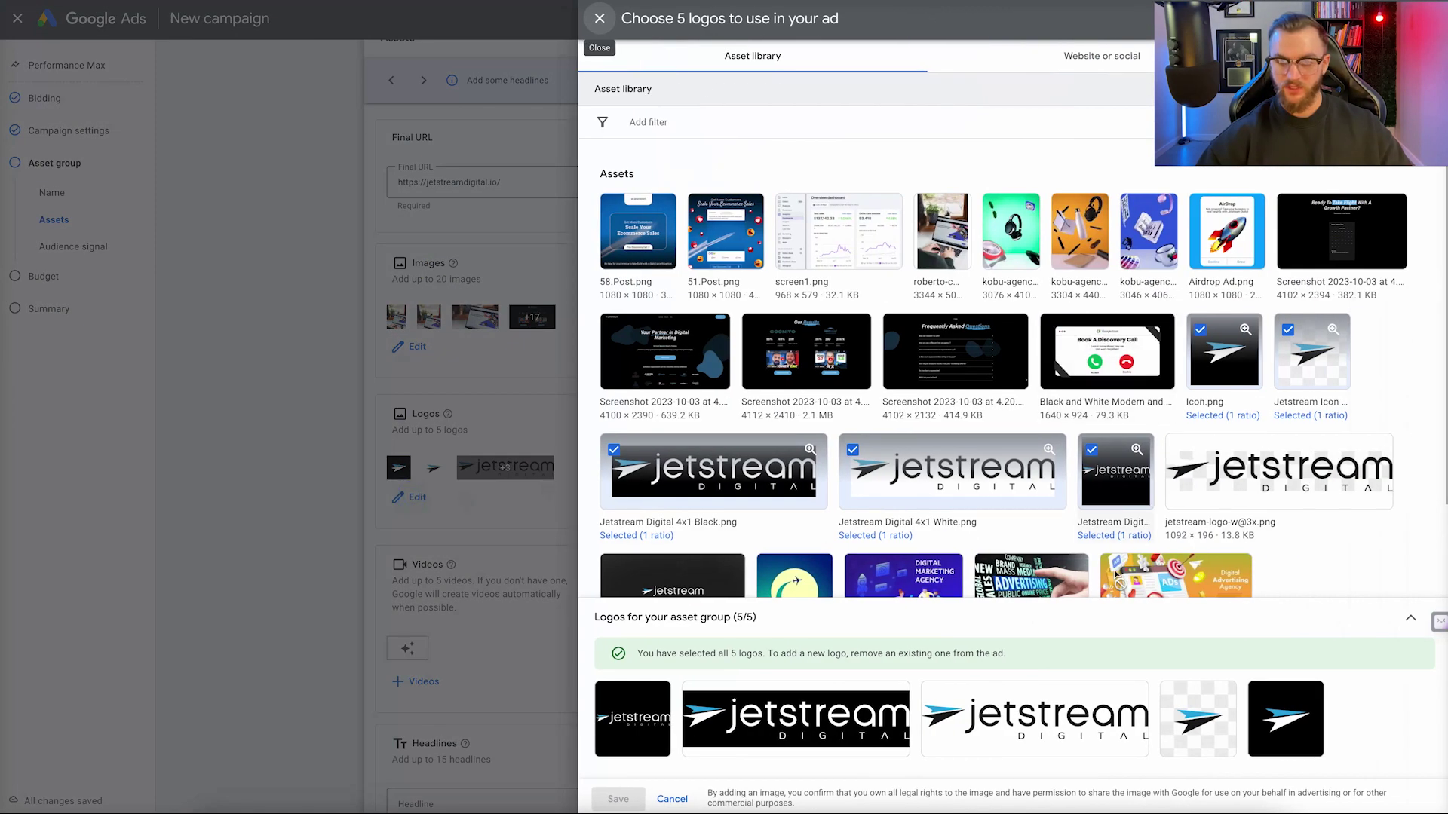
pyautogui.click(654, 694)
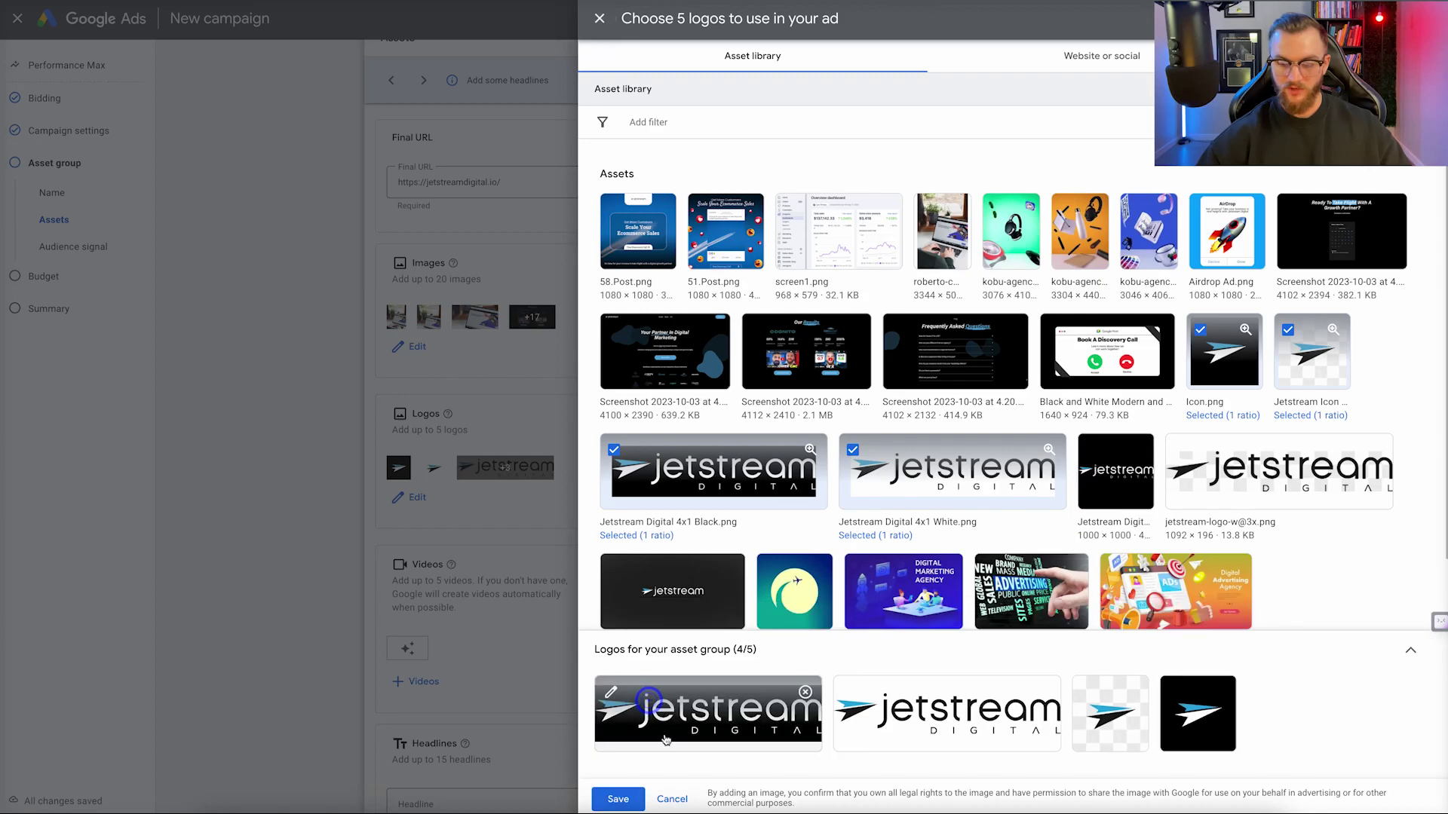
pyautogui.click(618, 798)
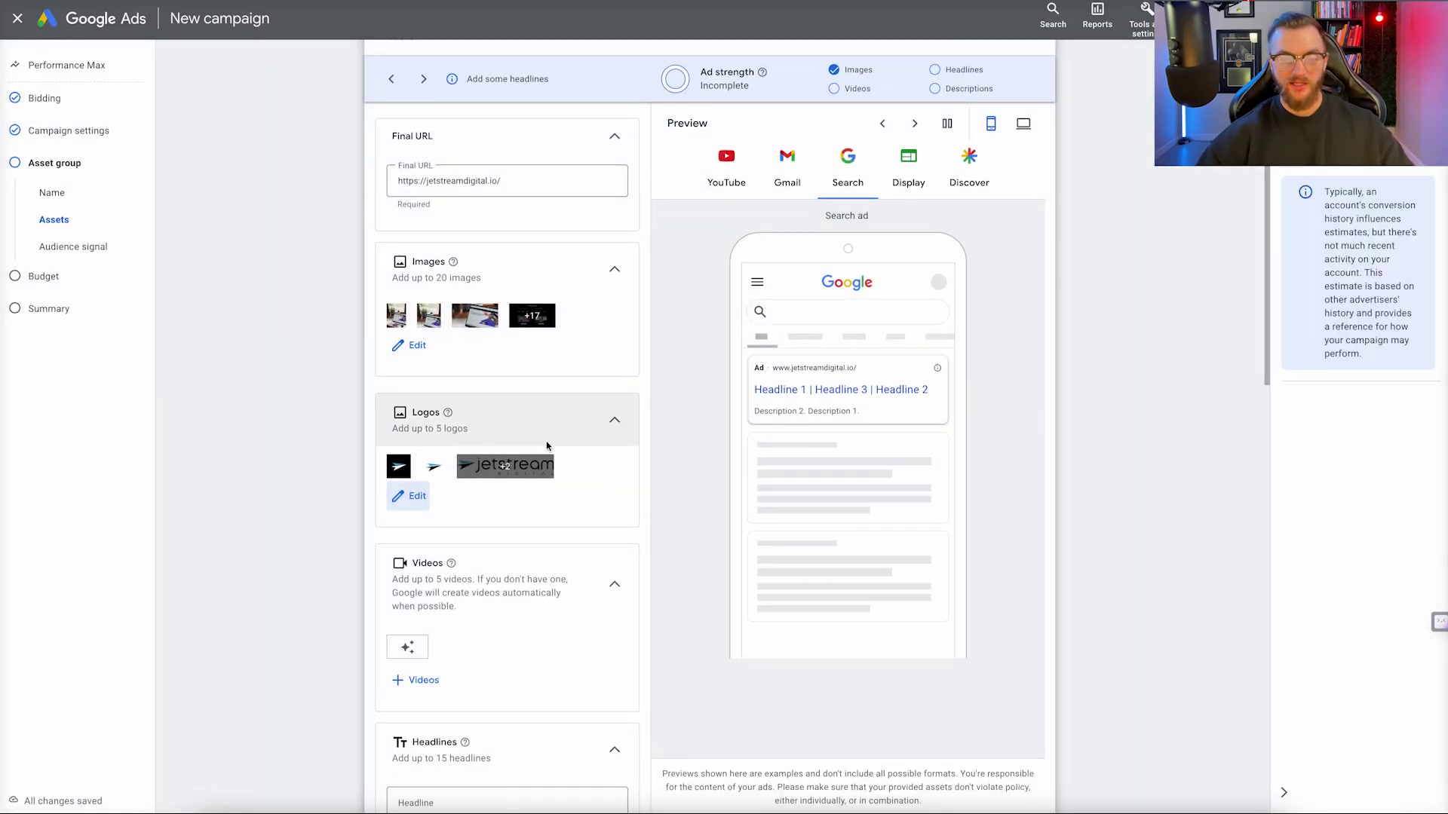
# Select the videos on the Hormozi playbook, scaling a DTC startup, the $597k Google Ads strategy and the 11X ROAS Facebook account.
pyautogui.scroll(-3, 483, 486)
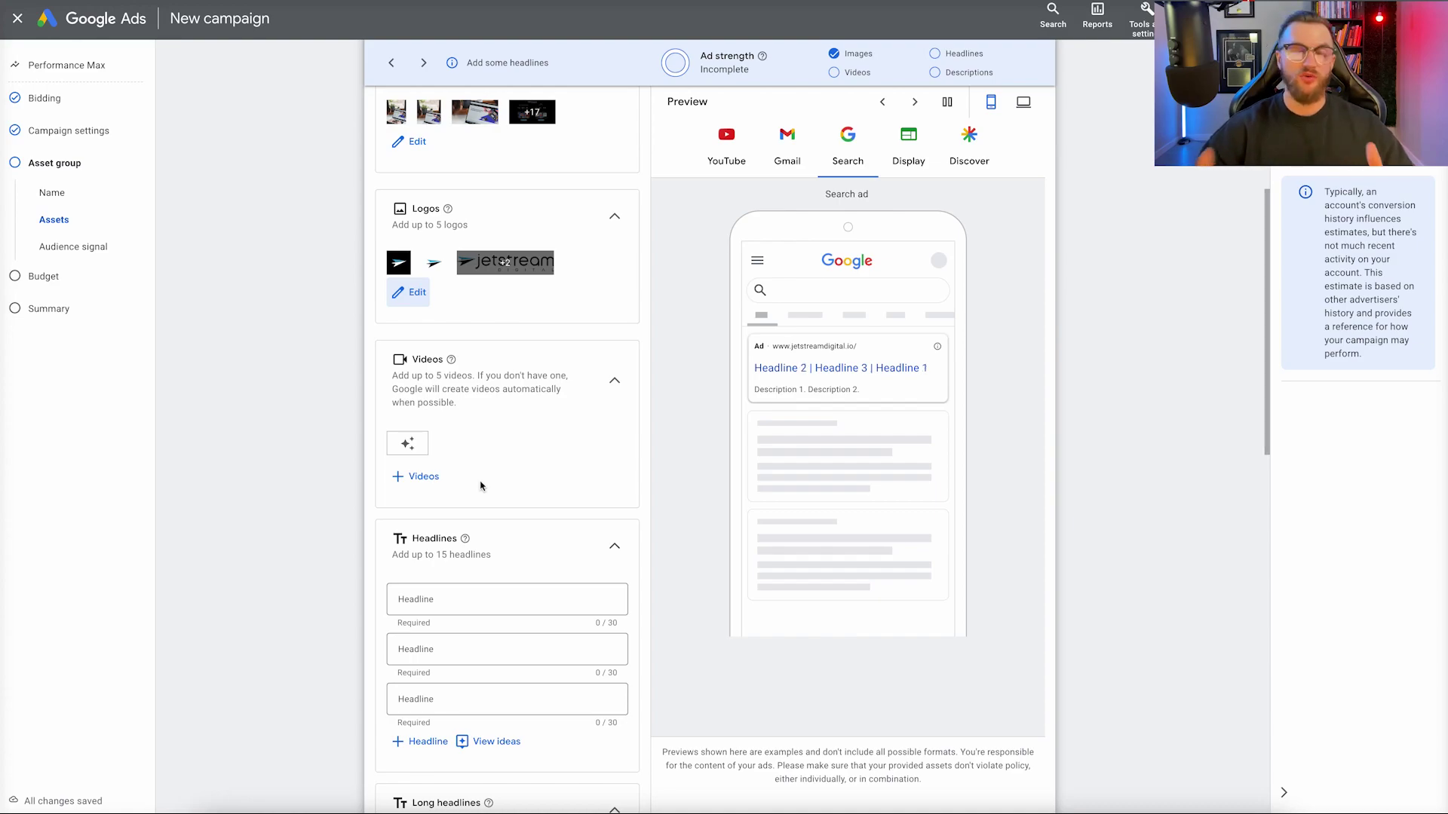
pyautogui.click(423, 477)
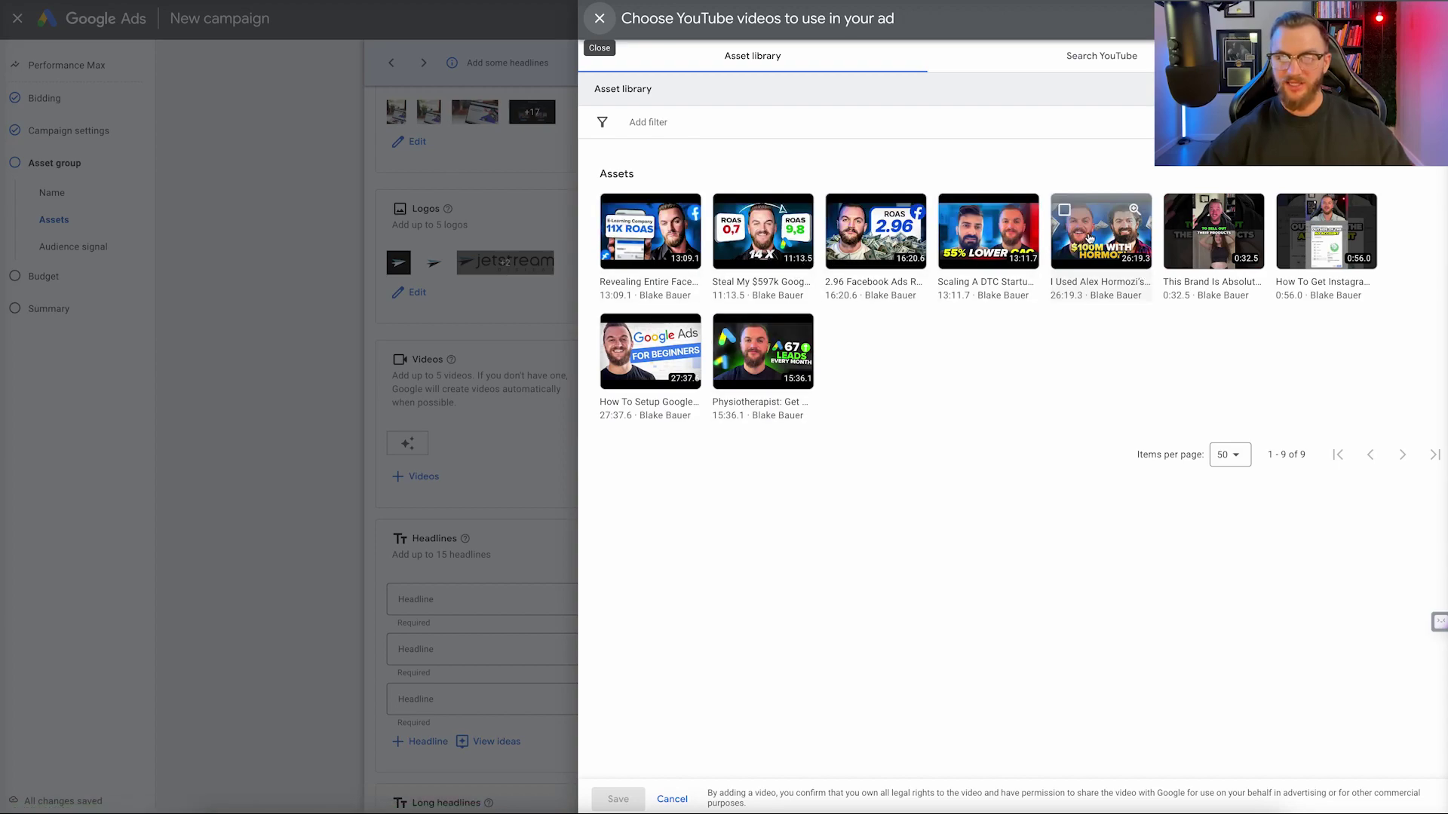
pyautogui.click(1101, 230)
pyautogui.click(988, 230)
pyautogui.click(805, 245)
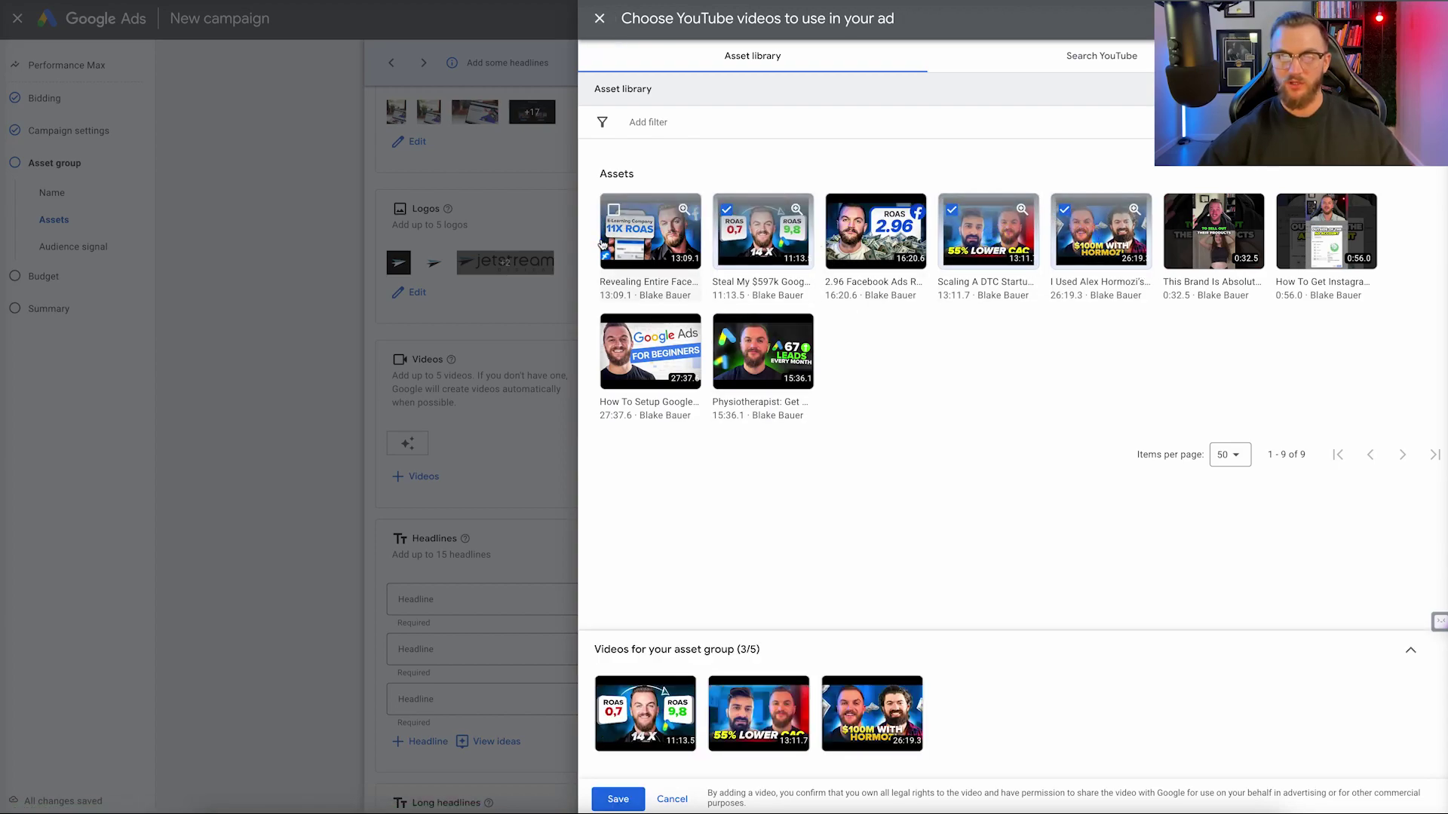
pyautogui.click(650, 230)
# Browse the YouTube channel's videos, complete the selection with the 2.96 Facebook Ads ROAS video, and save the five videos.
pyautogui.click(771, 371)
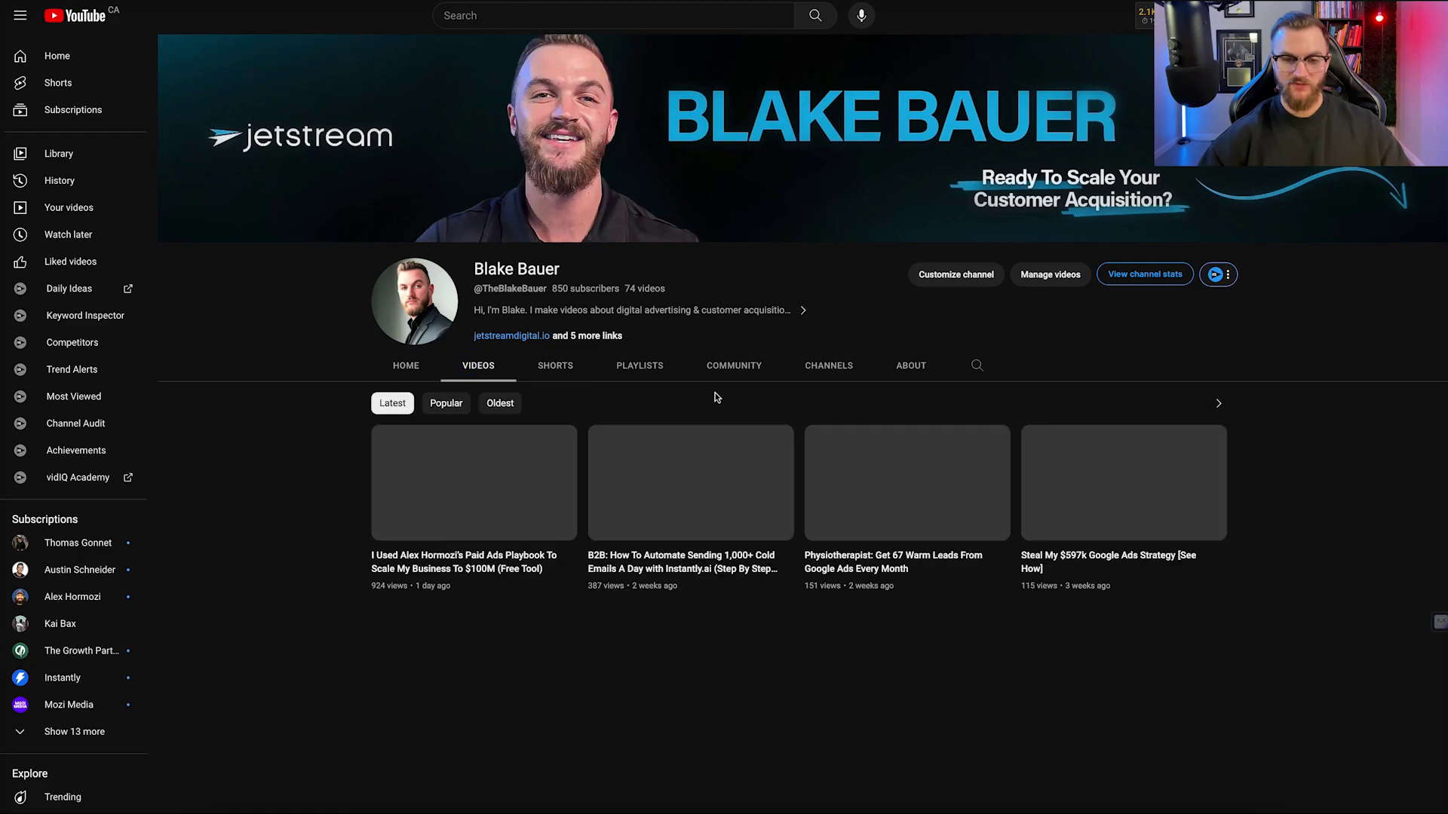
pyautogui.scroll(-2, 716, 398)
pyautogui.scroll(-3, 716, 399)
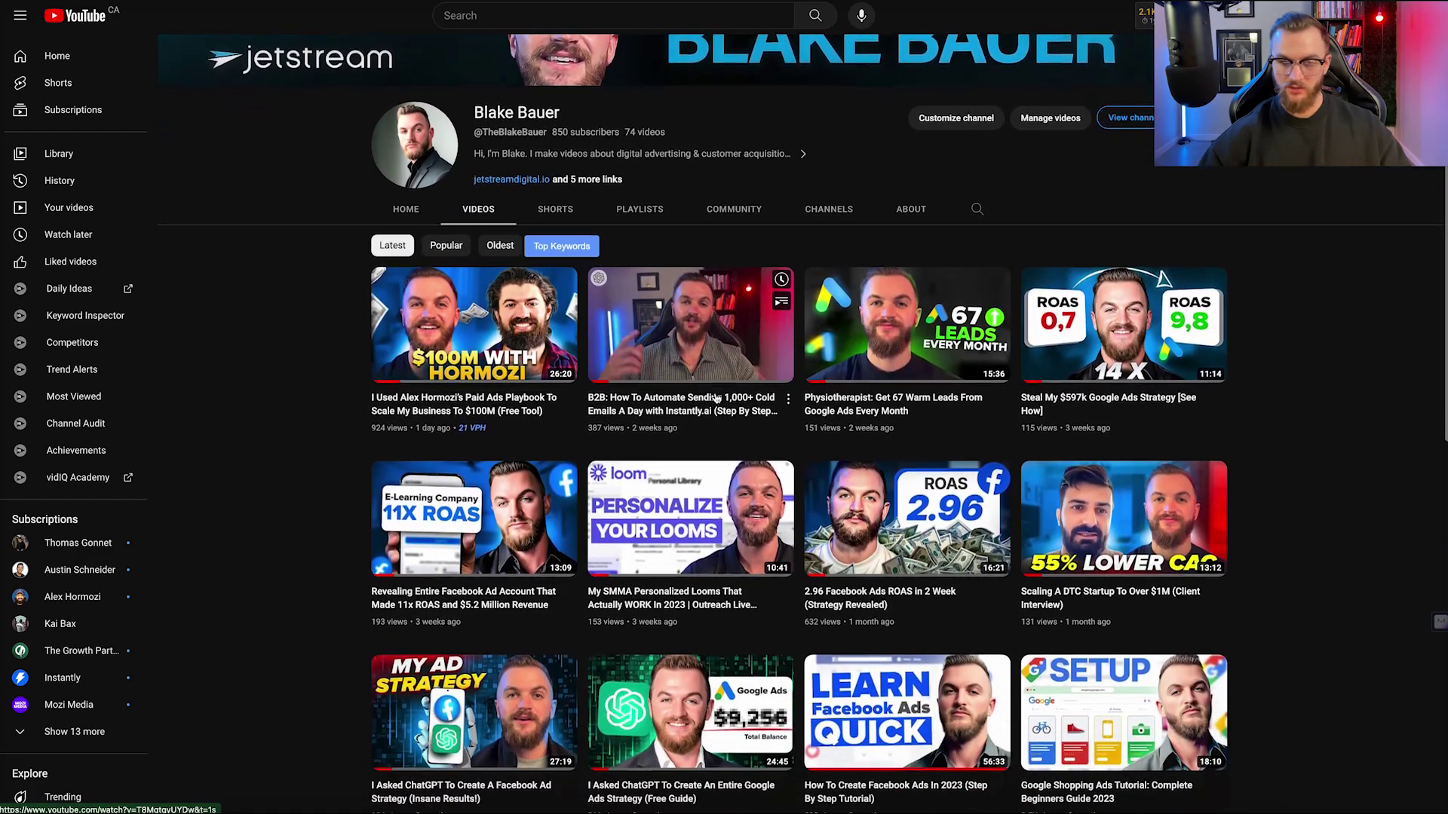
pyautogui.scroll(5, 716, 398)
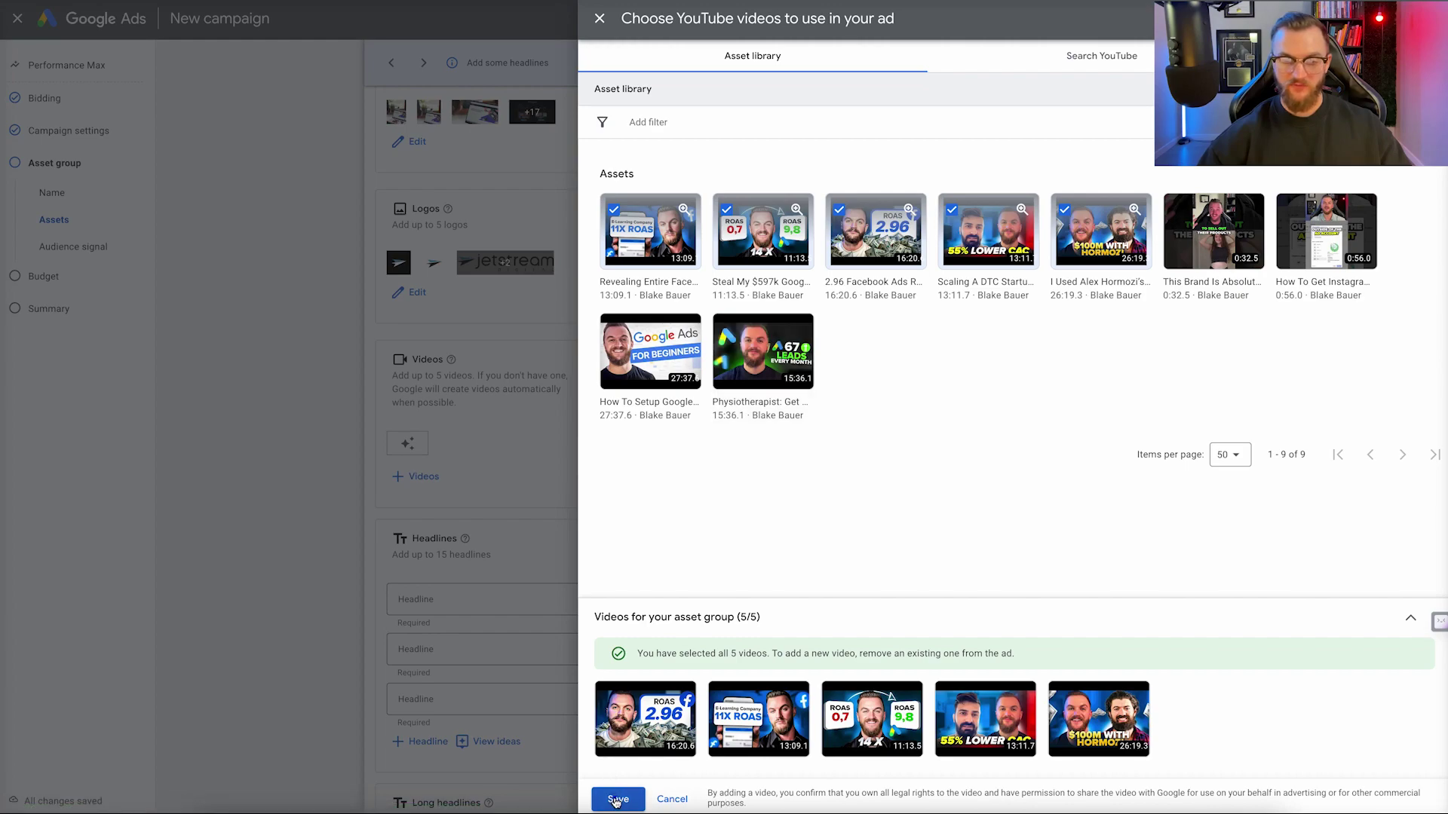
pyautogui.click(617, 800)
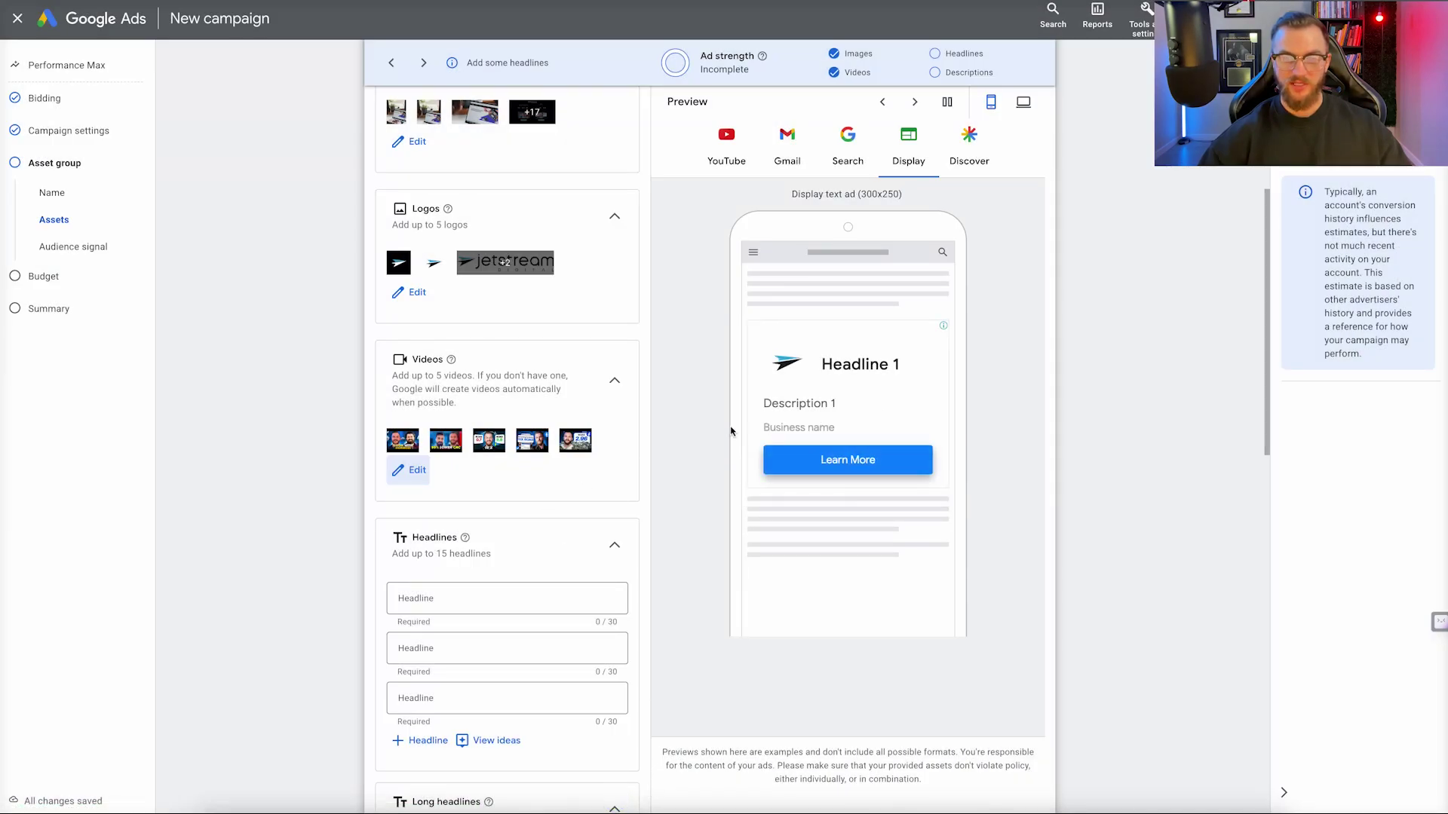
# Look over the headline, long headline and description fields of the asset group.
pyautogui.scroll(-2, 415, 474)
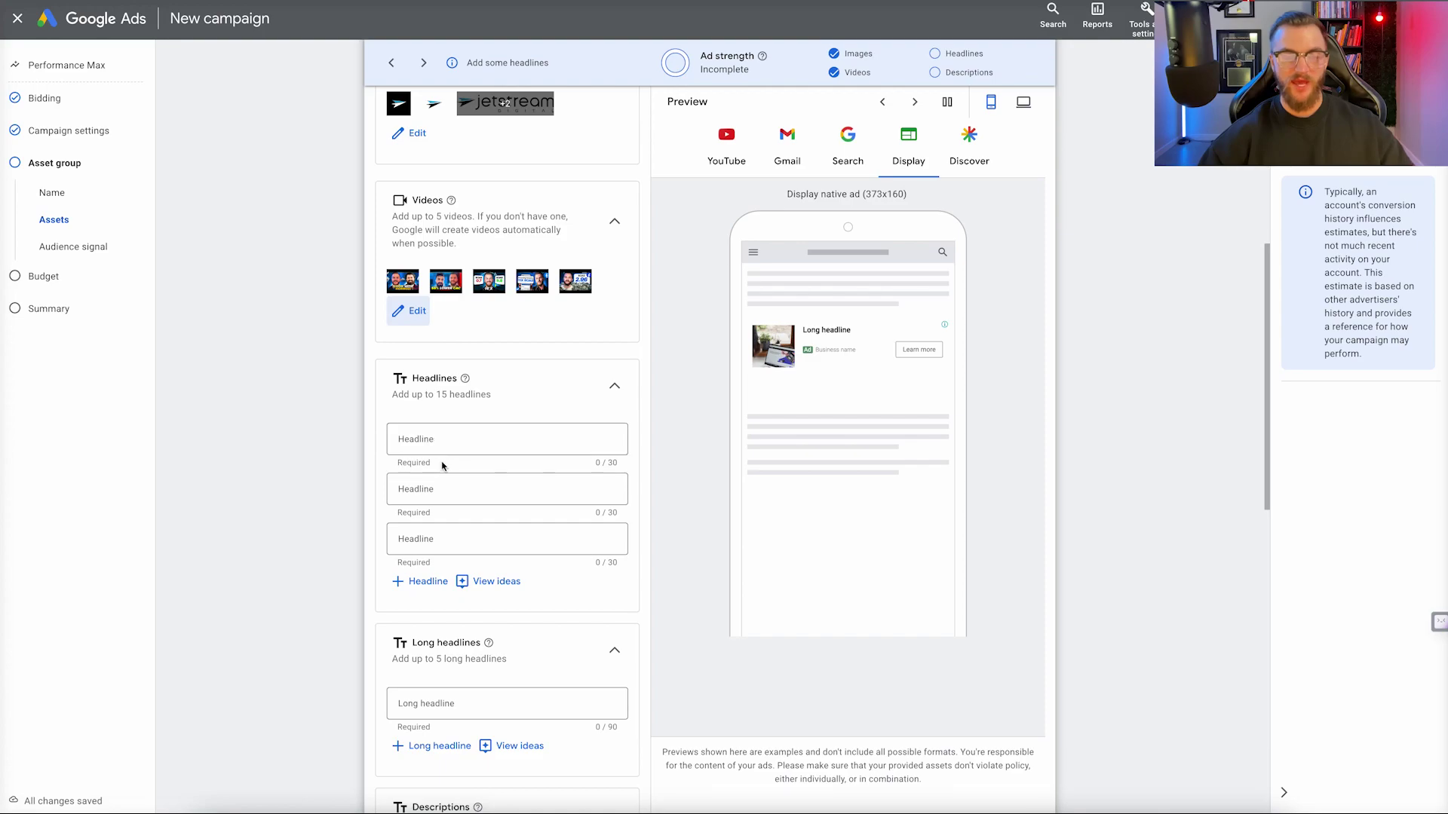
pyautogui.scroll(-3, 453, 454)
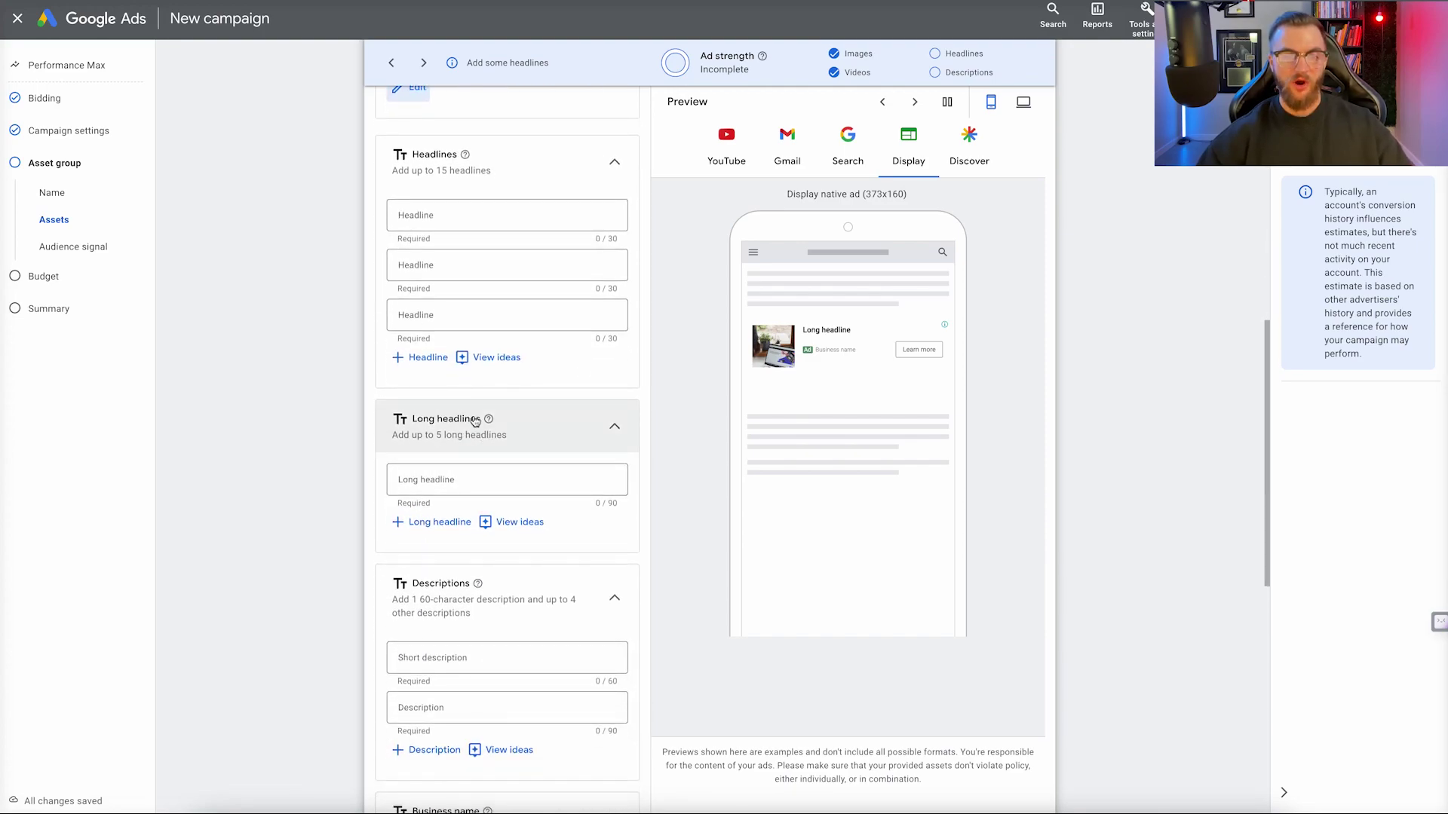
pyautogui.scroll(-3, 474, 419)
pyautogui.scroll(5, 462, 491)
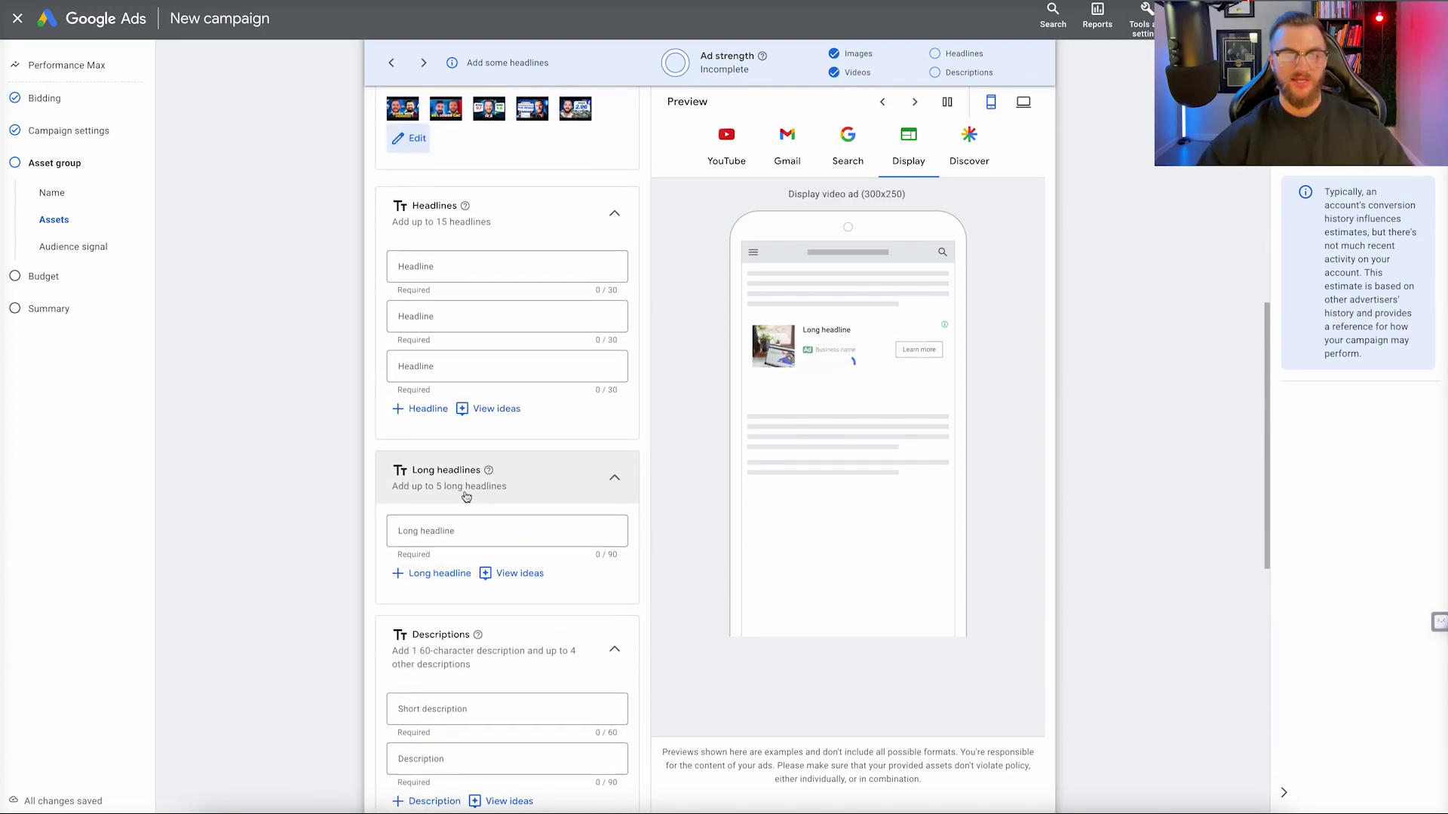
# Fill the asset group's headlines, long headlines and descriptions with the PMAX 1 copy from the Google Ads Copy sheet and check the entries.
pyautogui.scroll(-1, 464, 481)
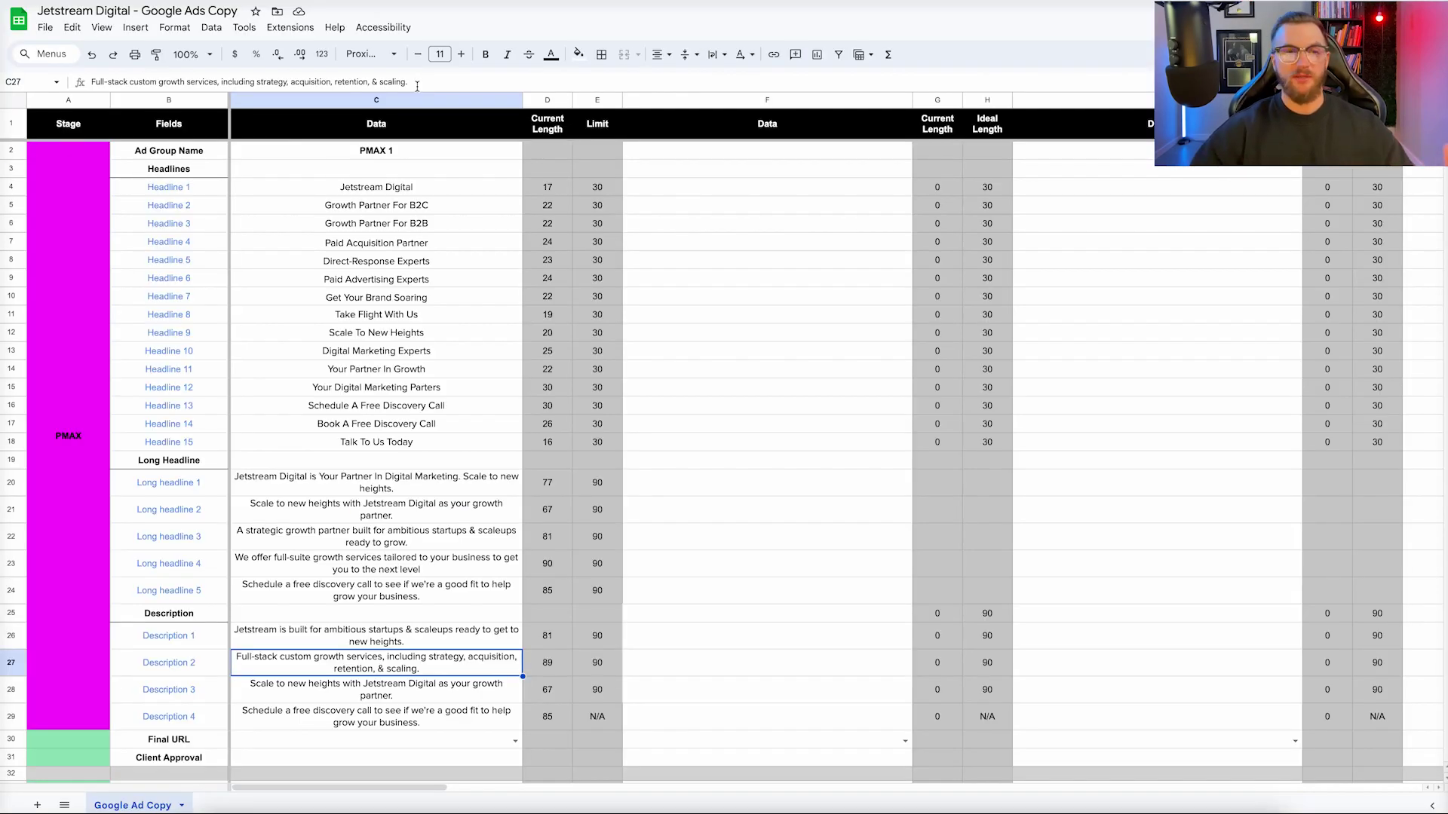
pyautogui.click(412, 187)
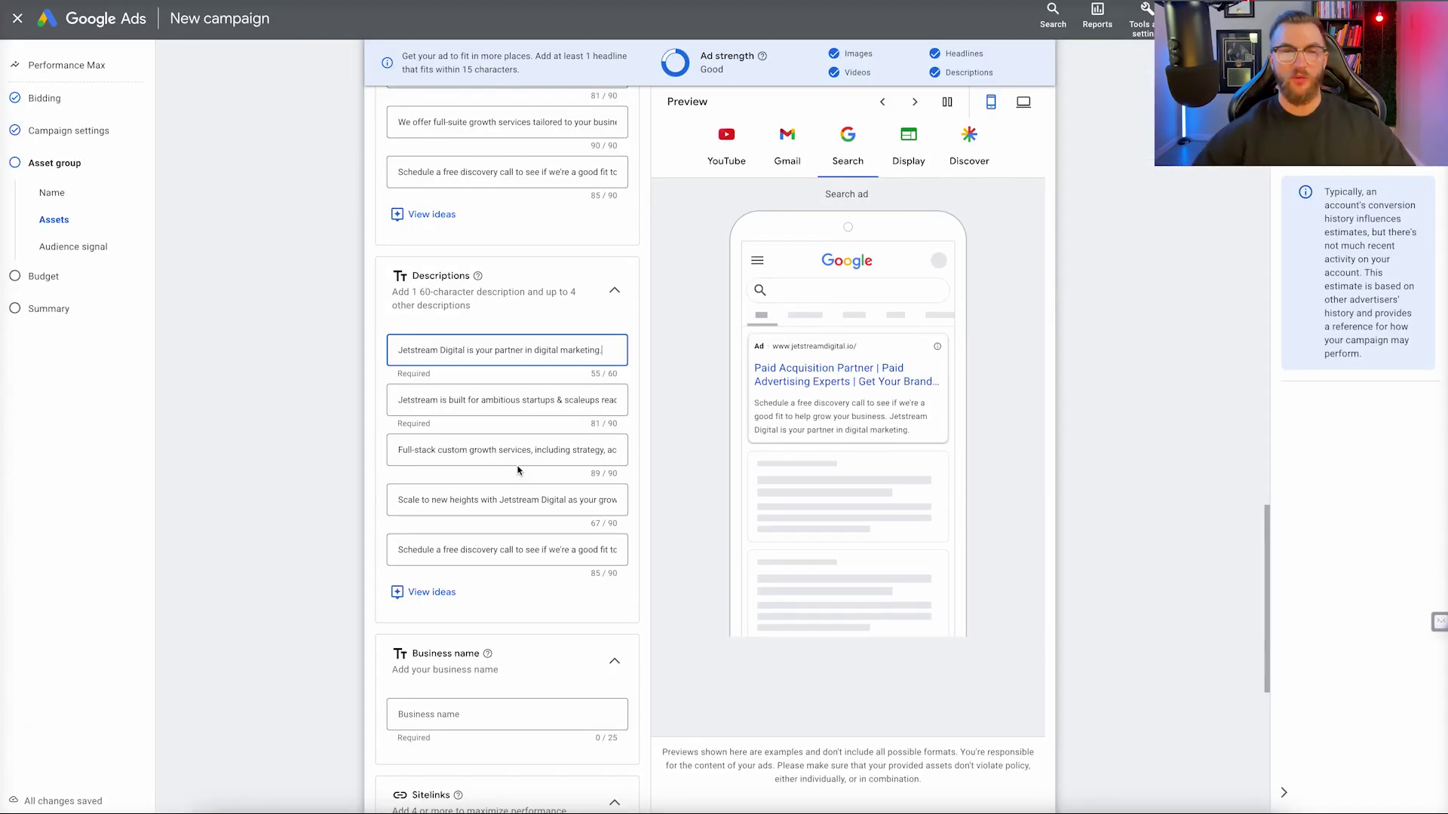
pyautogui.scroll(20, 518, 470)
pyautogui.scroll(-3, 518, 466)
pyautogui.scroll(-15, 518, 466)
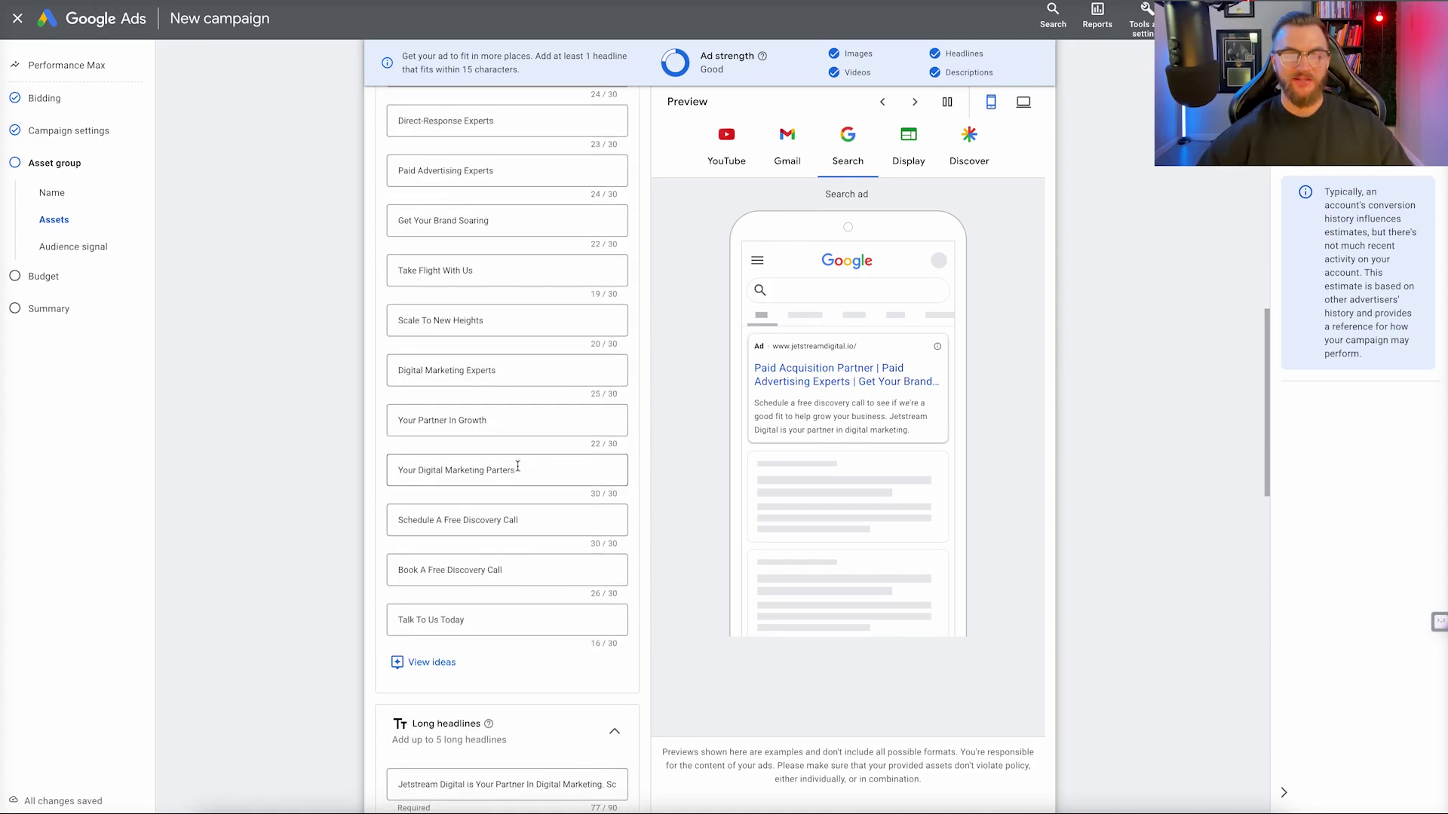
pyautogui.scroll(-2, 515, 486)
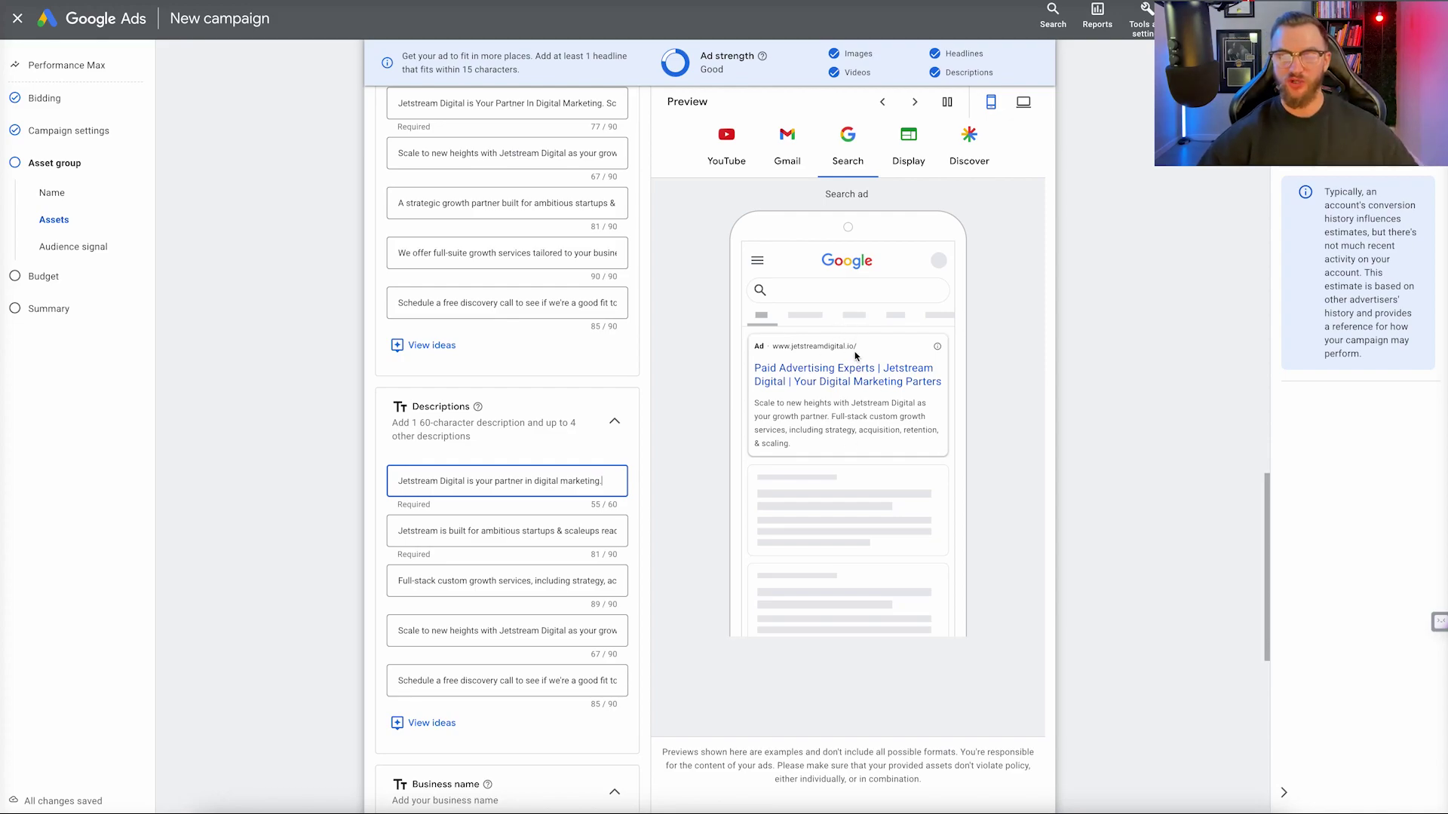
# Preview the ads in the YouTube, Gmail and Display formats and look back over the headlines.
pyautogui.click(725, 151)
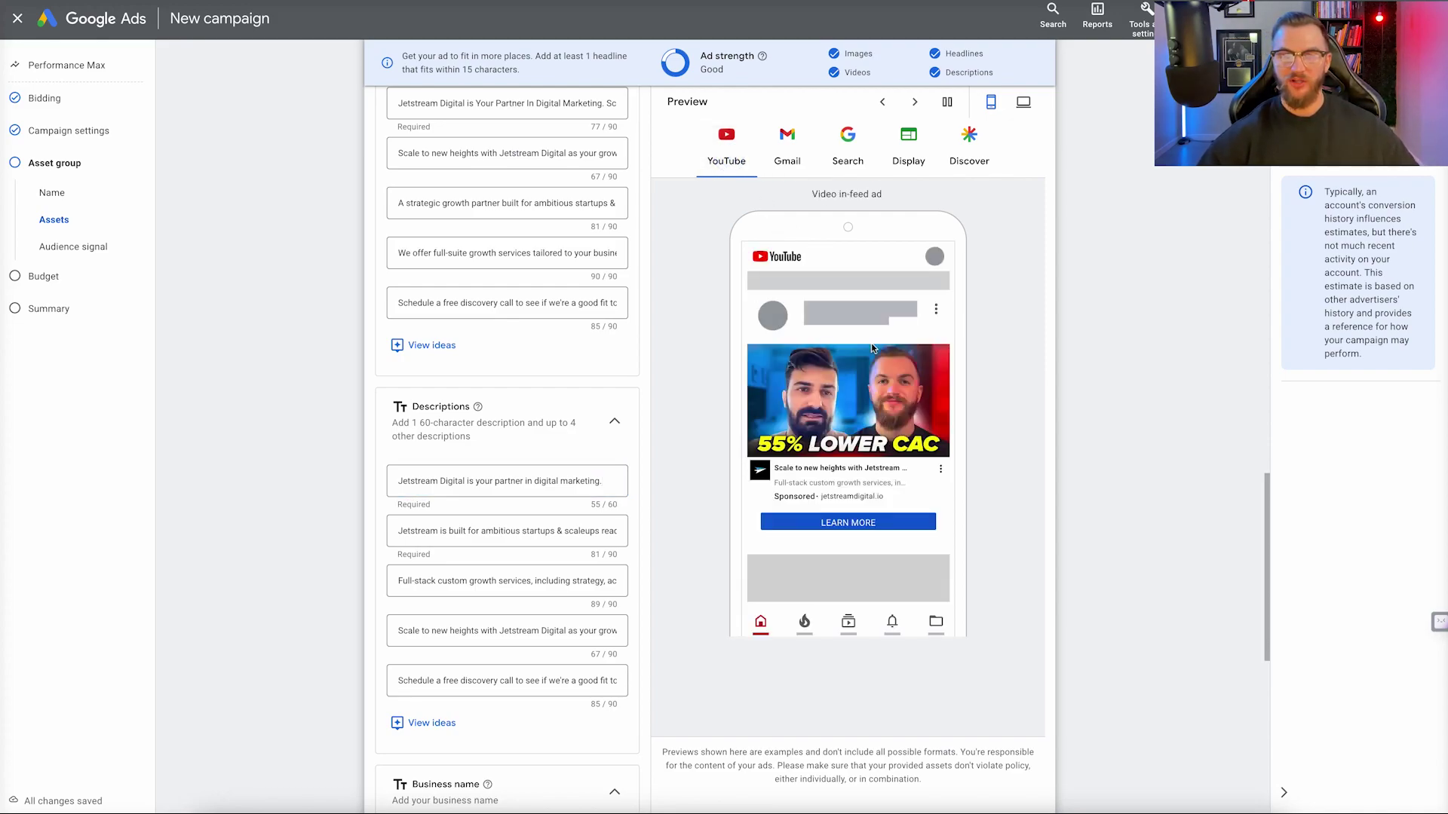
pyautogui.click(777, 168)
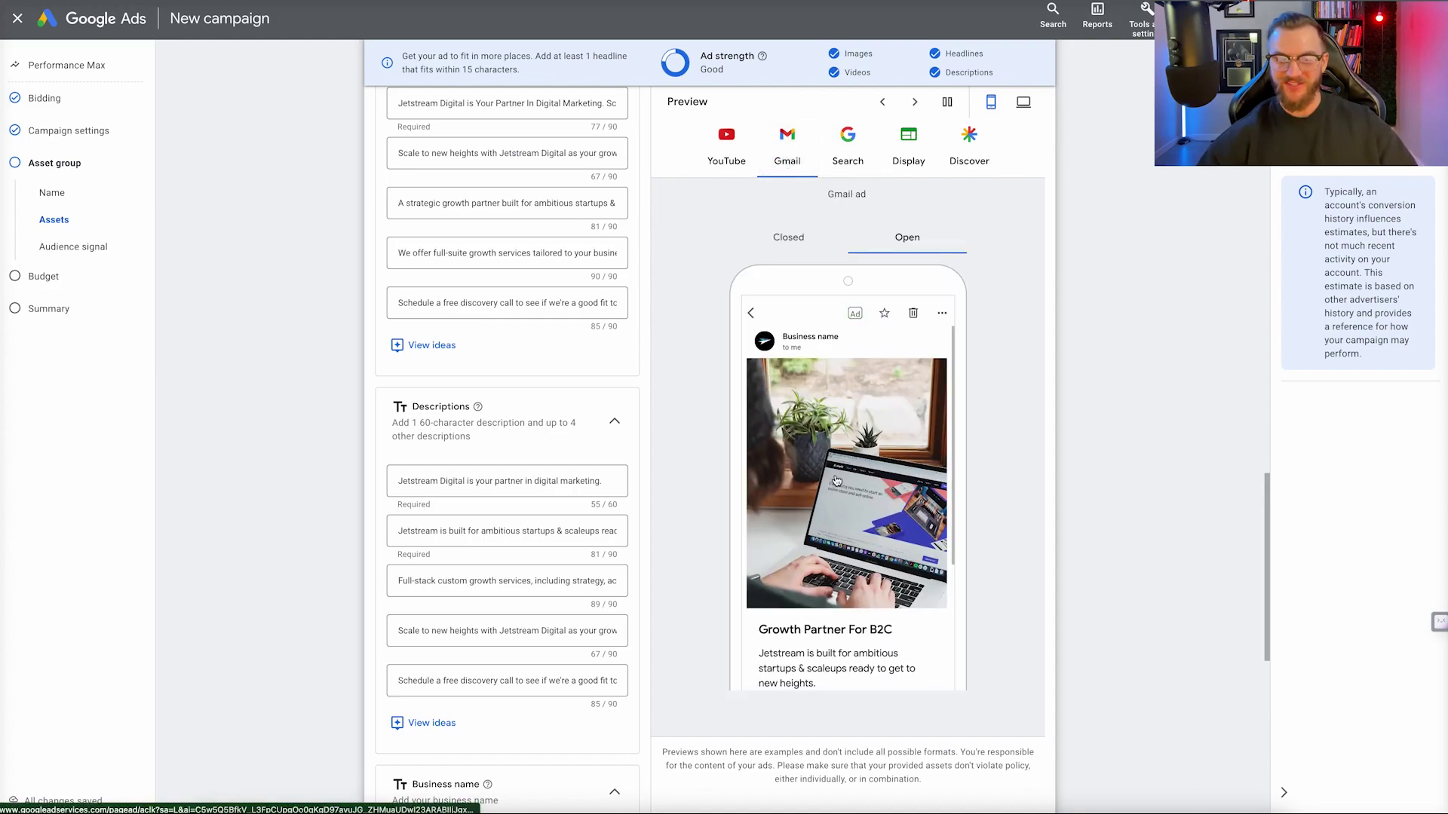
pyautogui.click(946, 161)
pyautogui.click(932, 160)
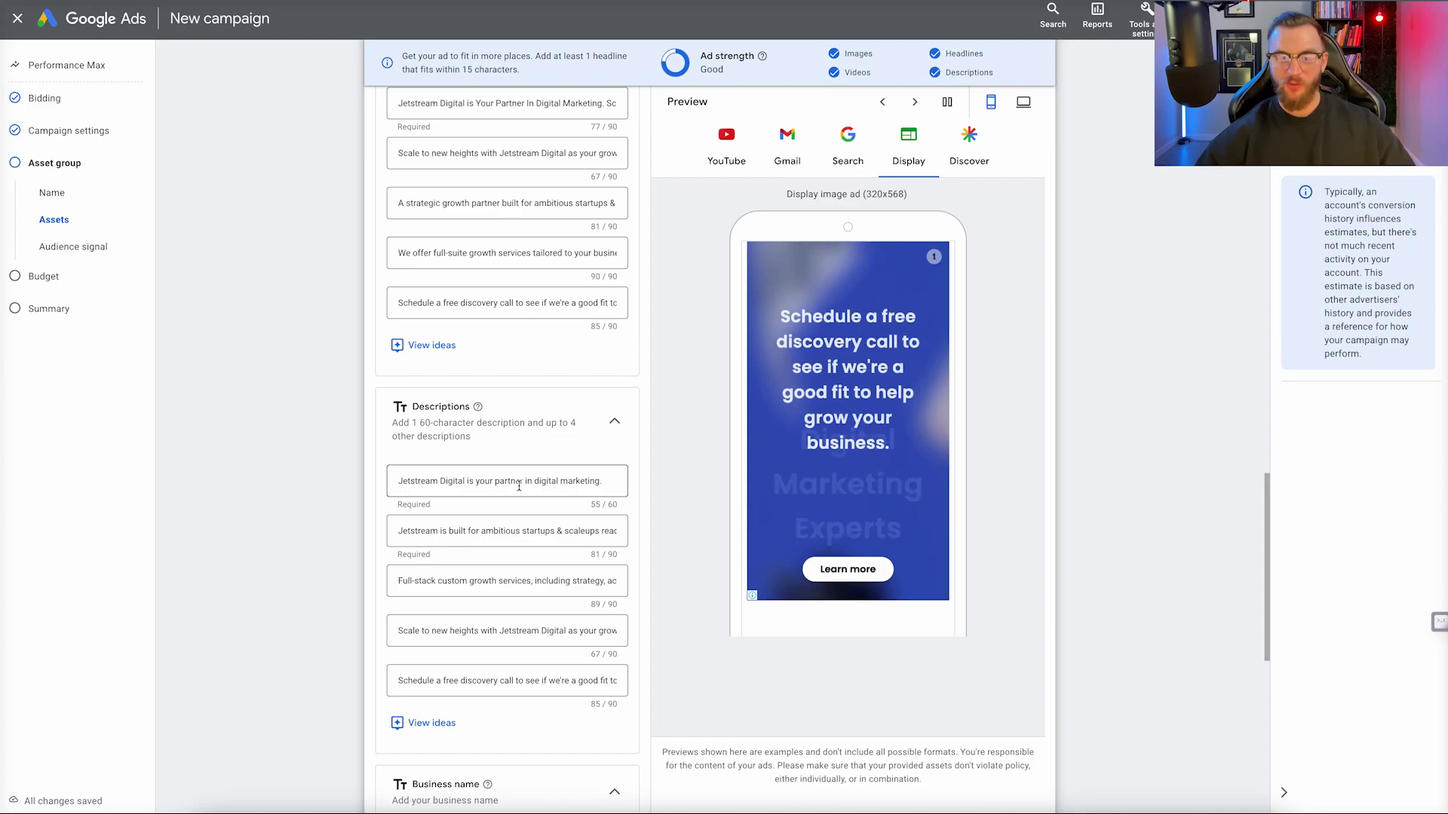
pyautogui.scroll(9, 520, 460)
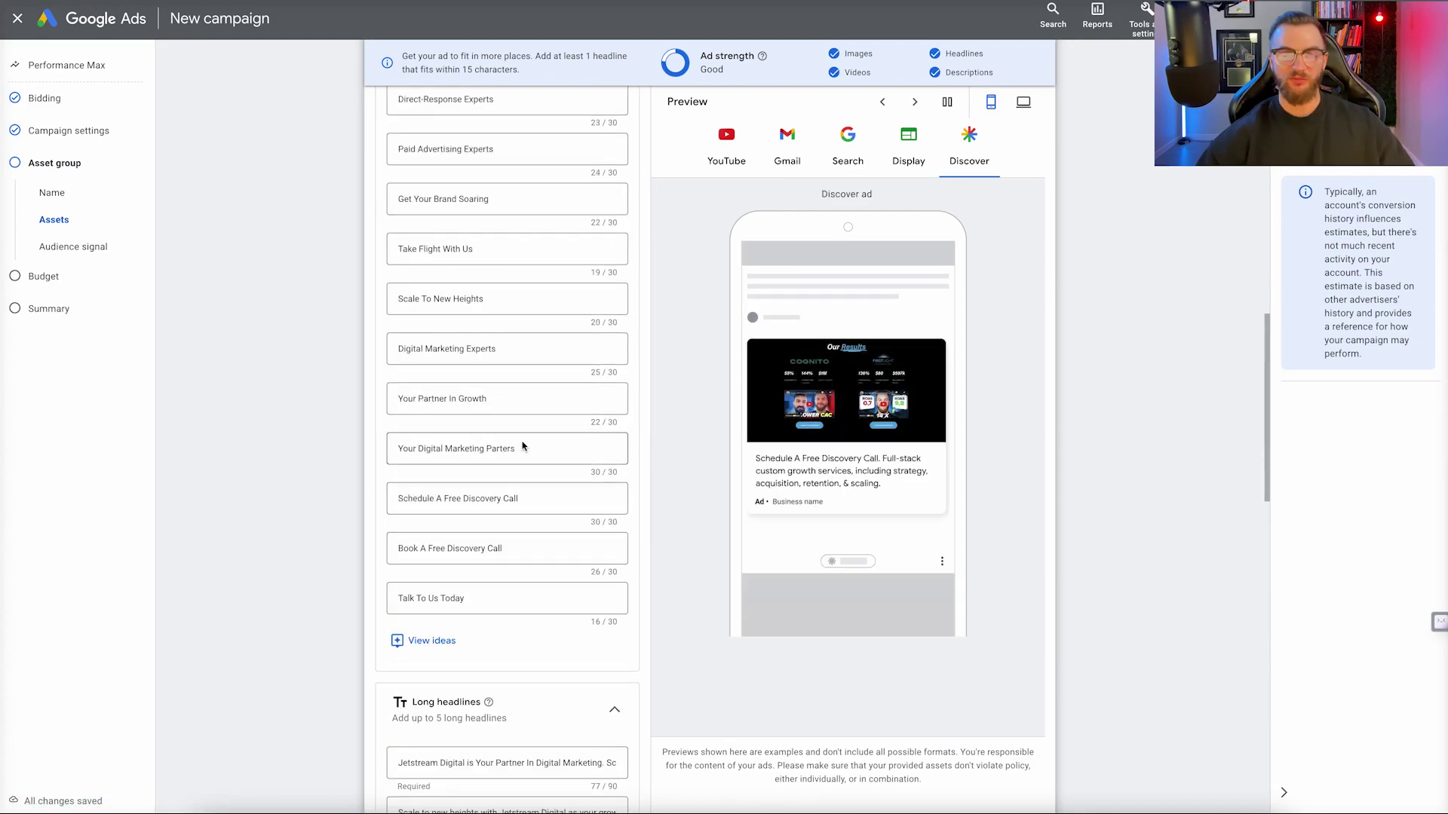
pyautogui.scroll(6, 523, 447)
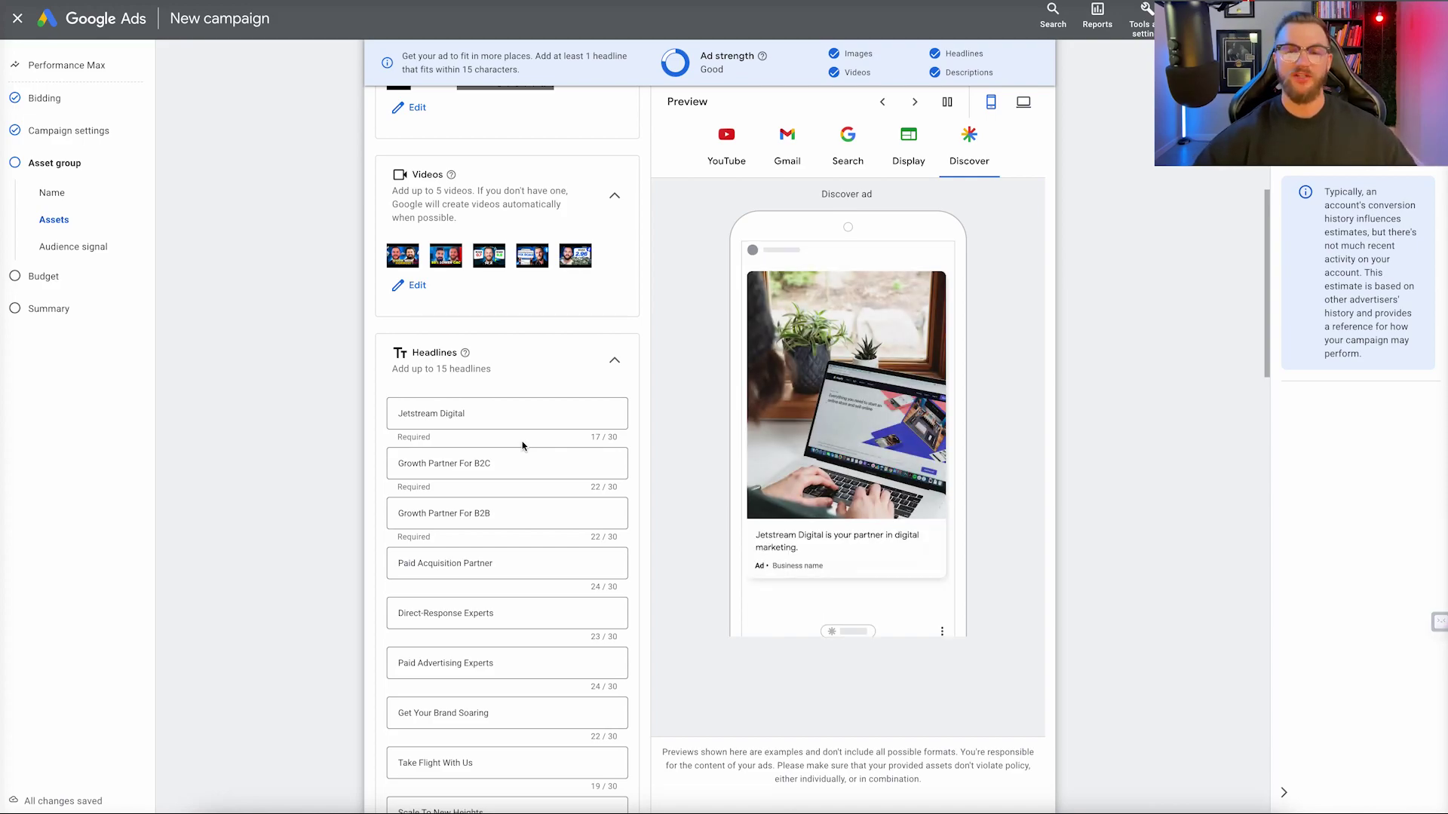
# Set the business name to Jetstream Digital and check which account-level sitelinks apply.
pyautogui.scroll(-20, 522, 445)
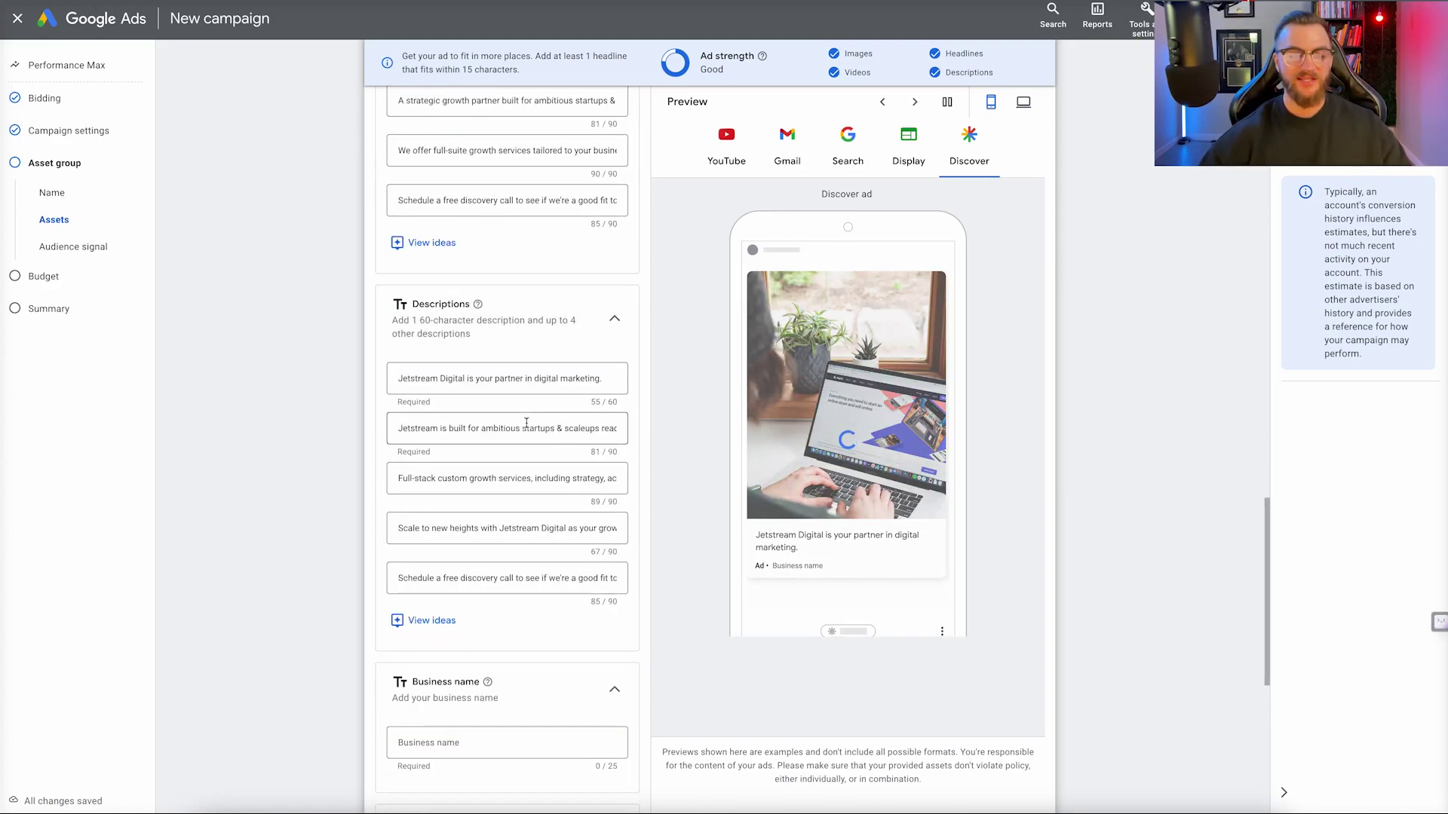
pyautogui.click(460, 322)
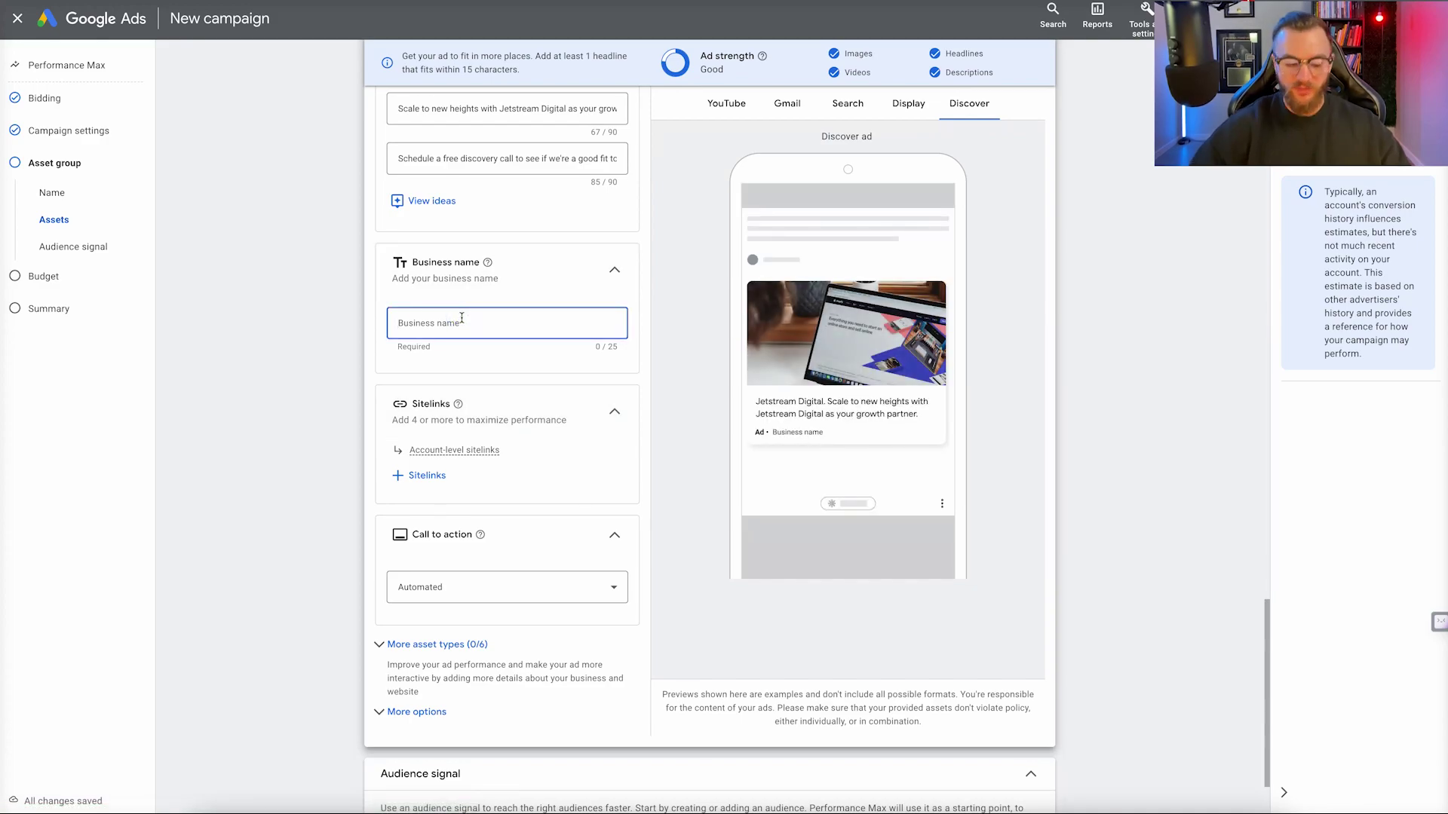
pyautogui.write('Jetstream Digi')
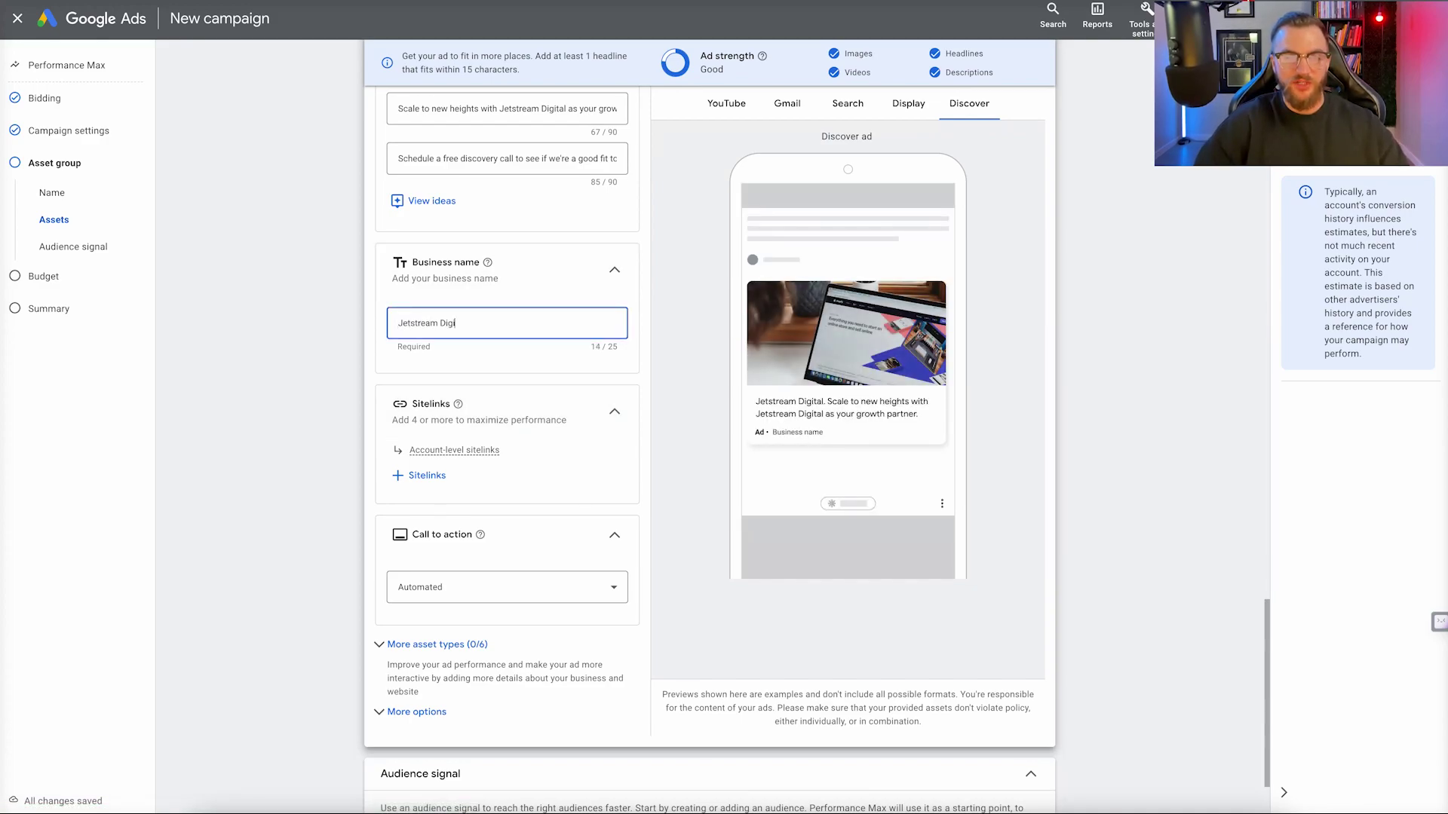
pyautogui.write('tal')
pyautogui.scroll(-1, 476, 452)
pyautogui.moveTo(476, 421)
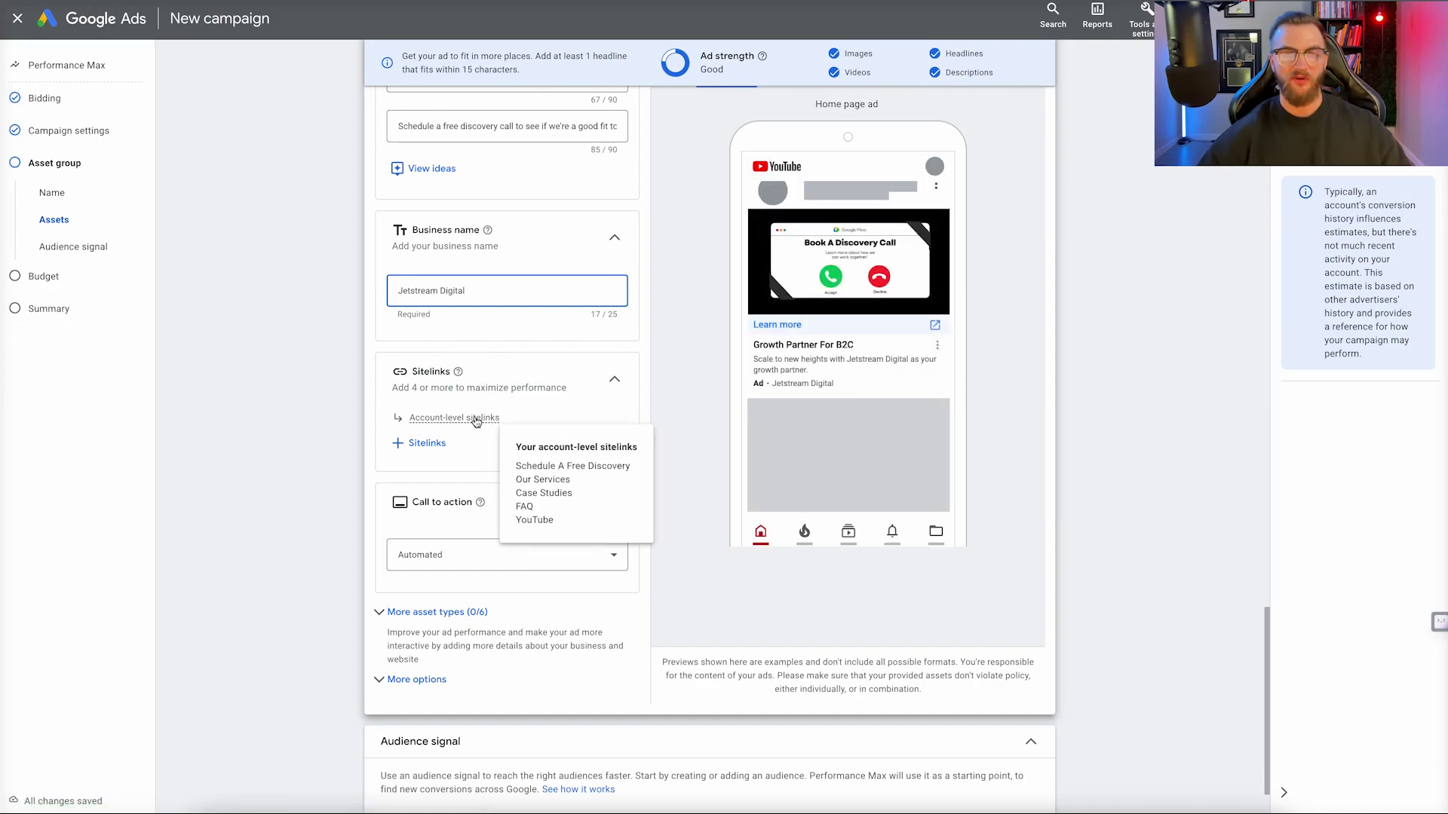
# Set the asset group's call to action to Book now.
pyautogui.scroll(-2, 358, 410)
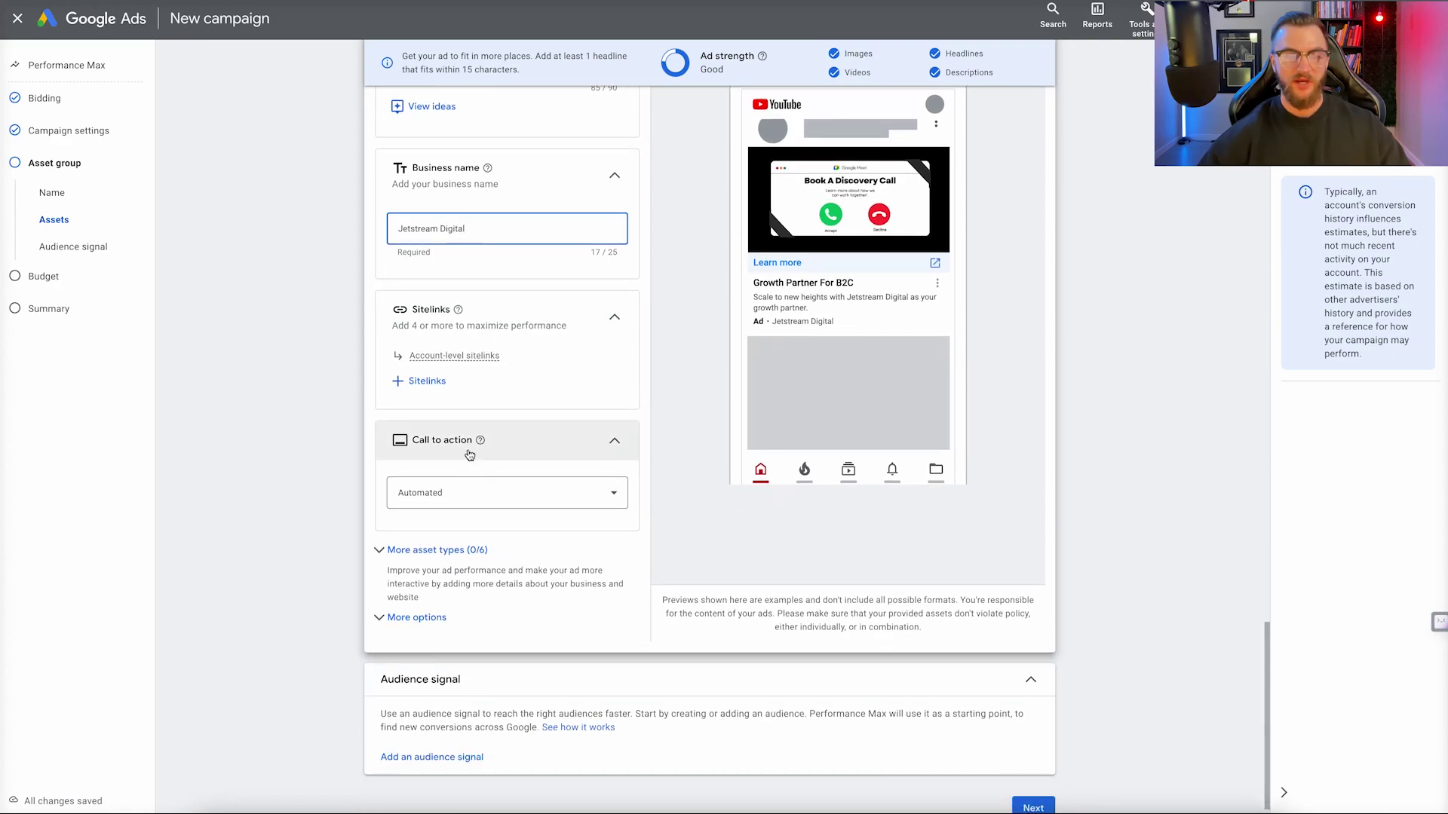
pyautogui.click(483, 505)
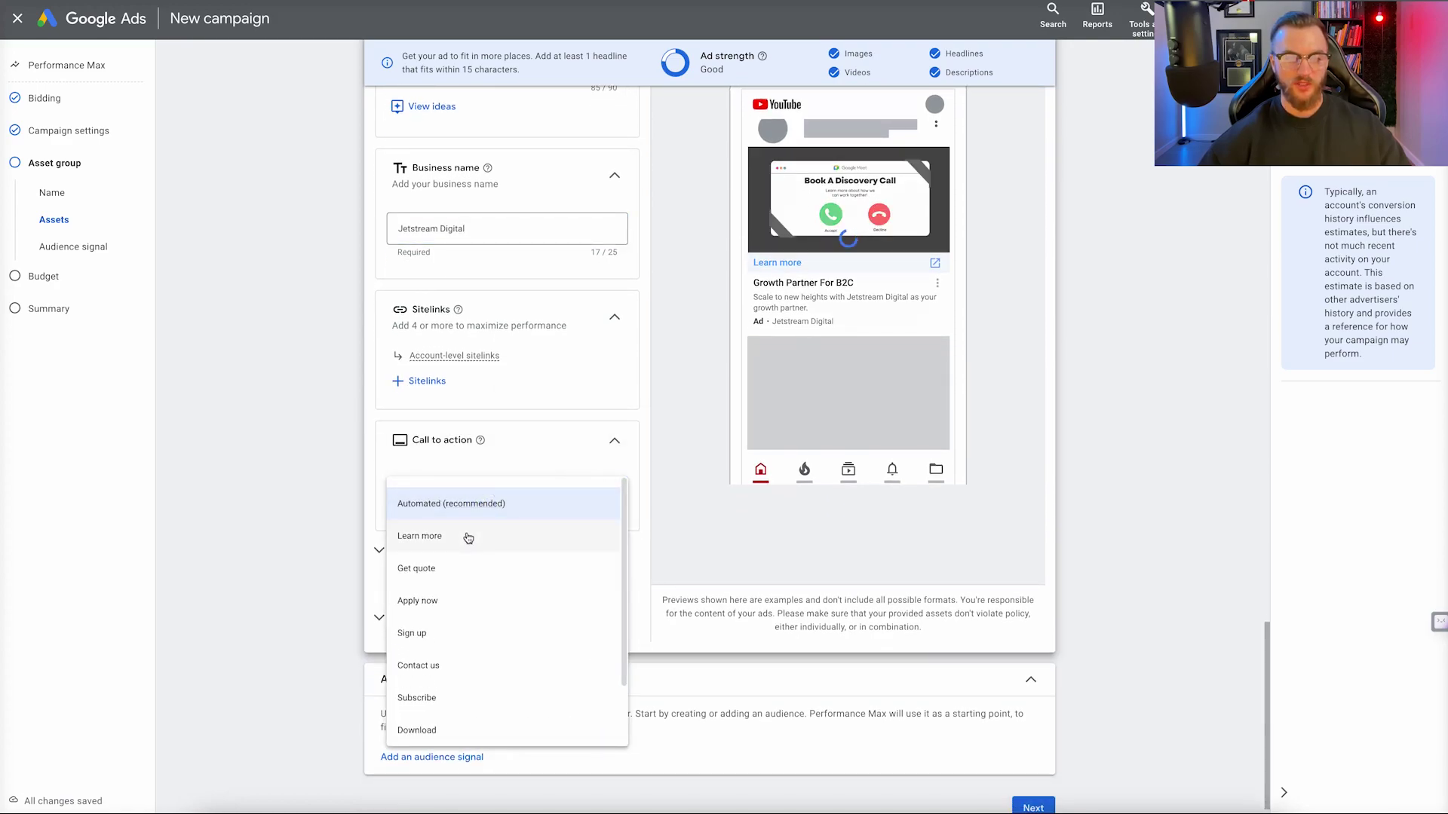
pyautogui.scroll(-1, 467, 537)
pyautogui.scroll(-2, 453, 537)
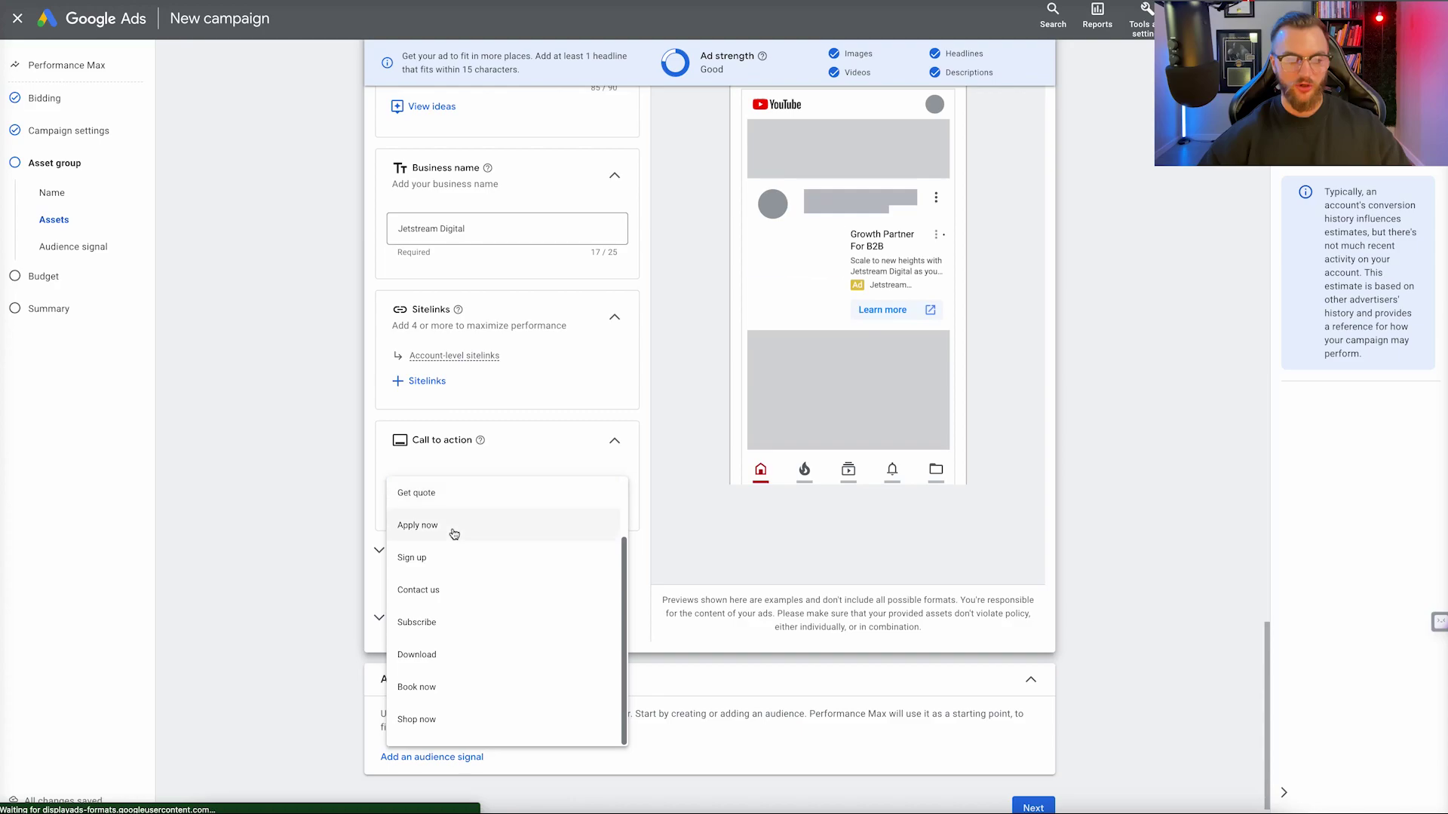
pyautogui.click(448, 687)
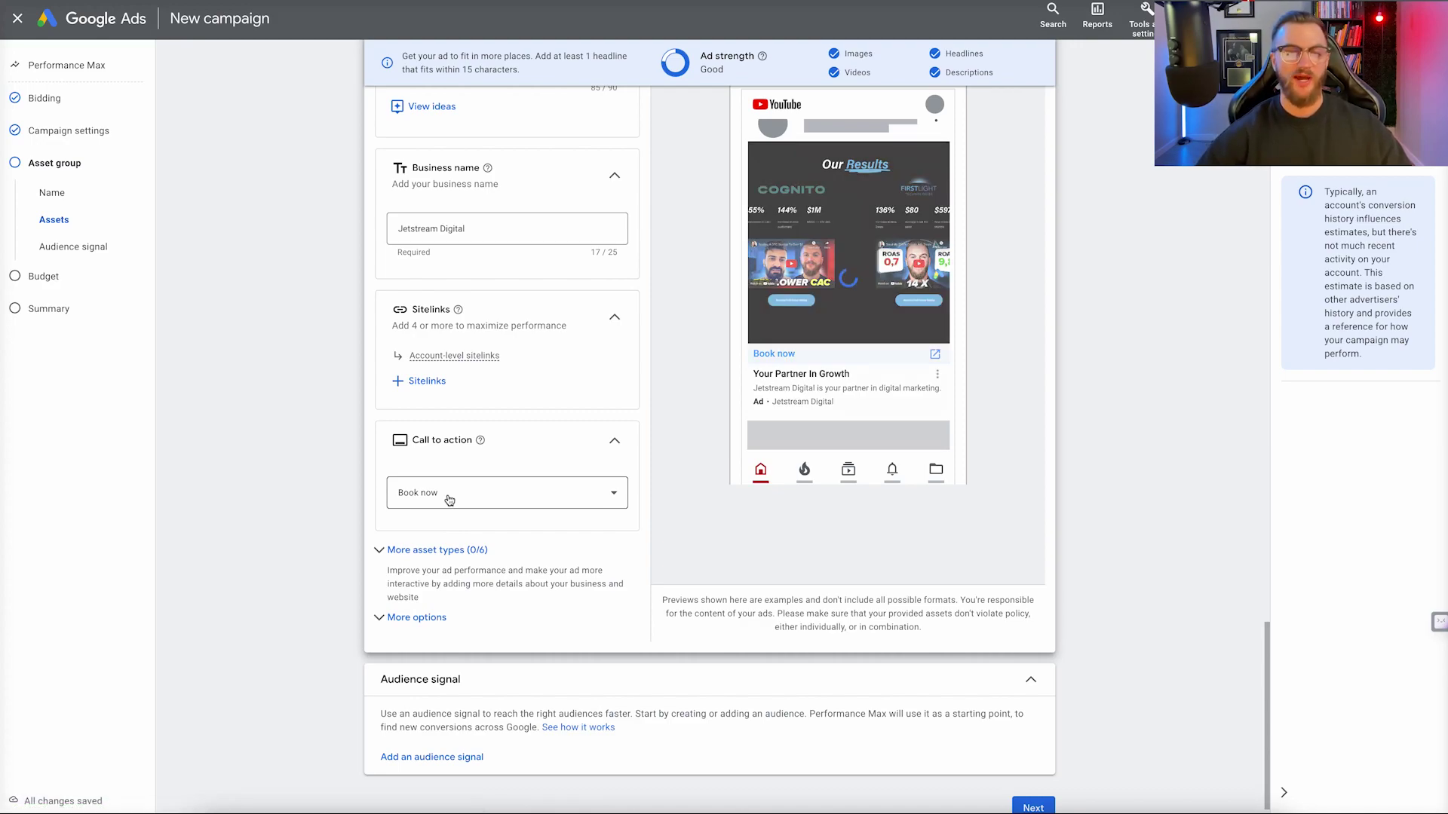
# Expand the additional asset types and look through promotions, prices, calls, snippets, lead forms and the account-level callouts.
pyautogui.click(450, 551)
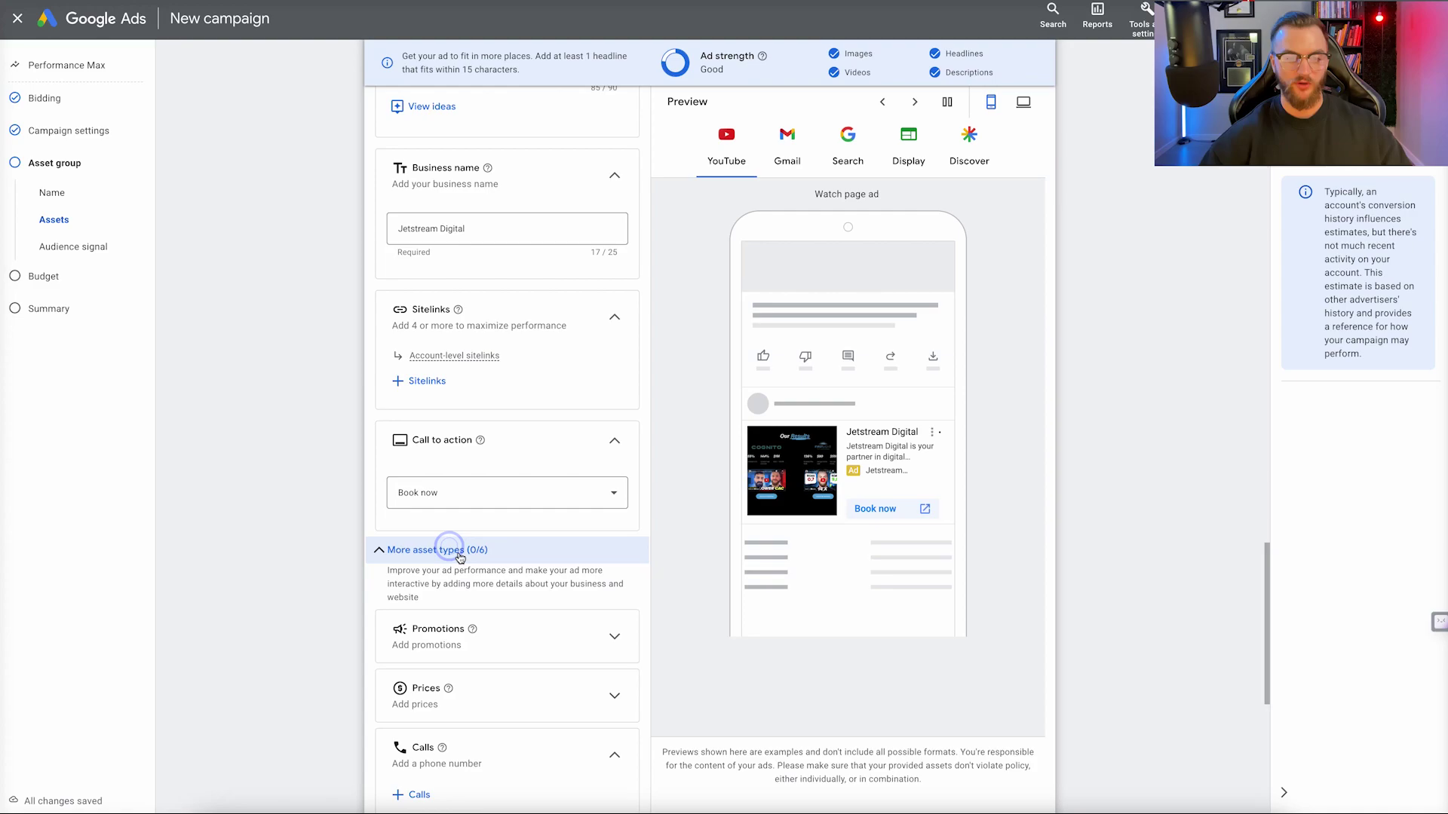
pyautogui.scroll(-2, 456, 554)
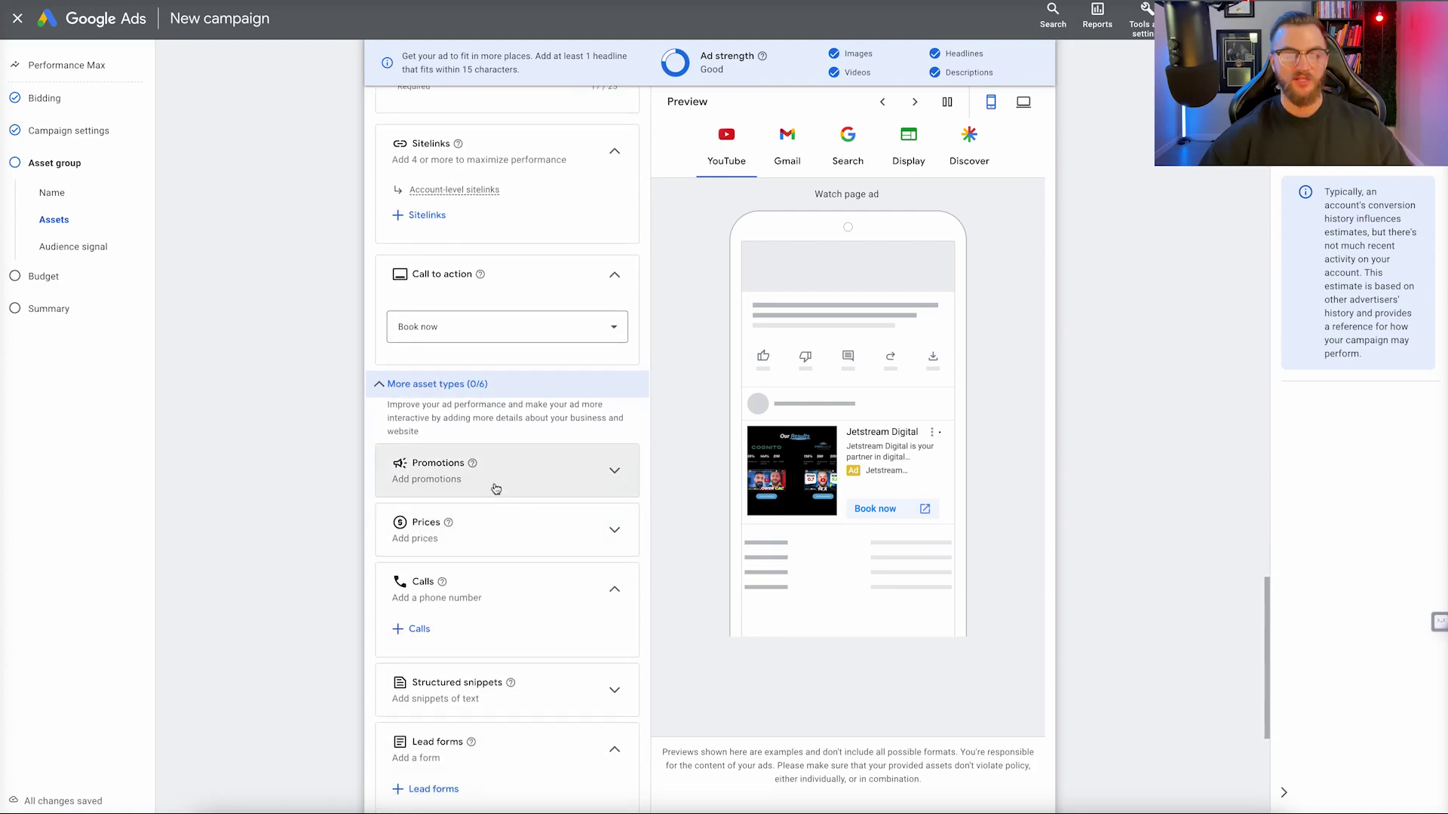
pyautogui.scroll(-2, 495, 487)
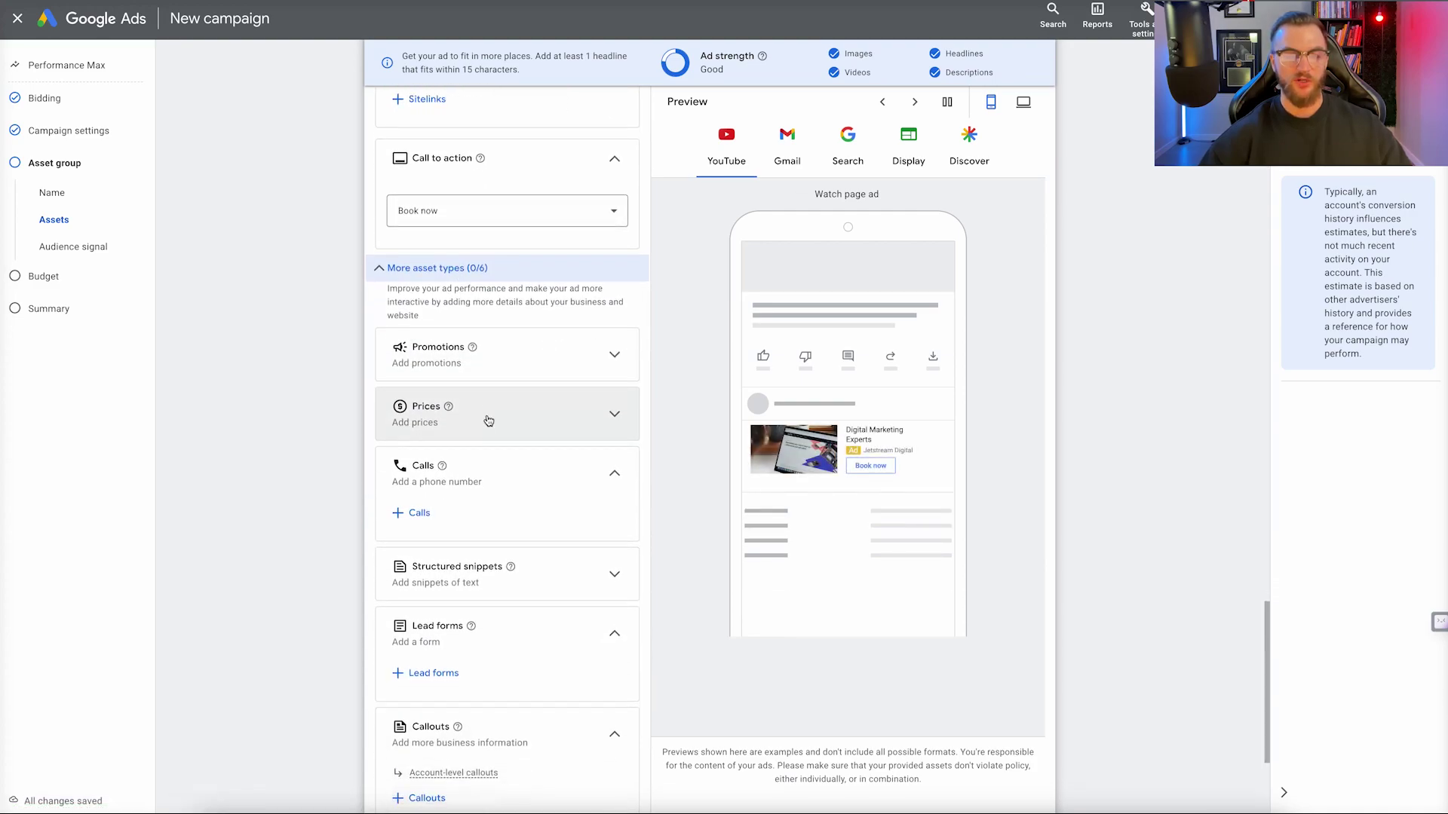
pyautogui.scroll(-1, 491, 520)
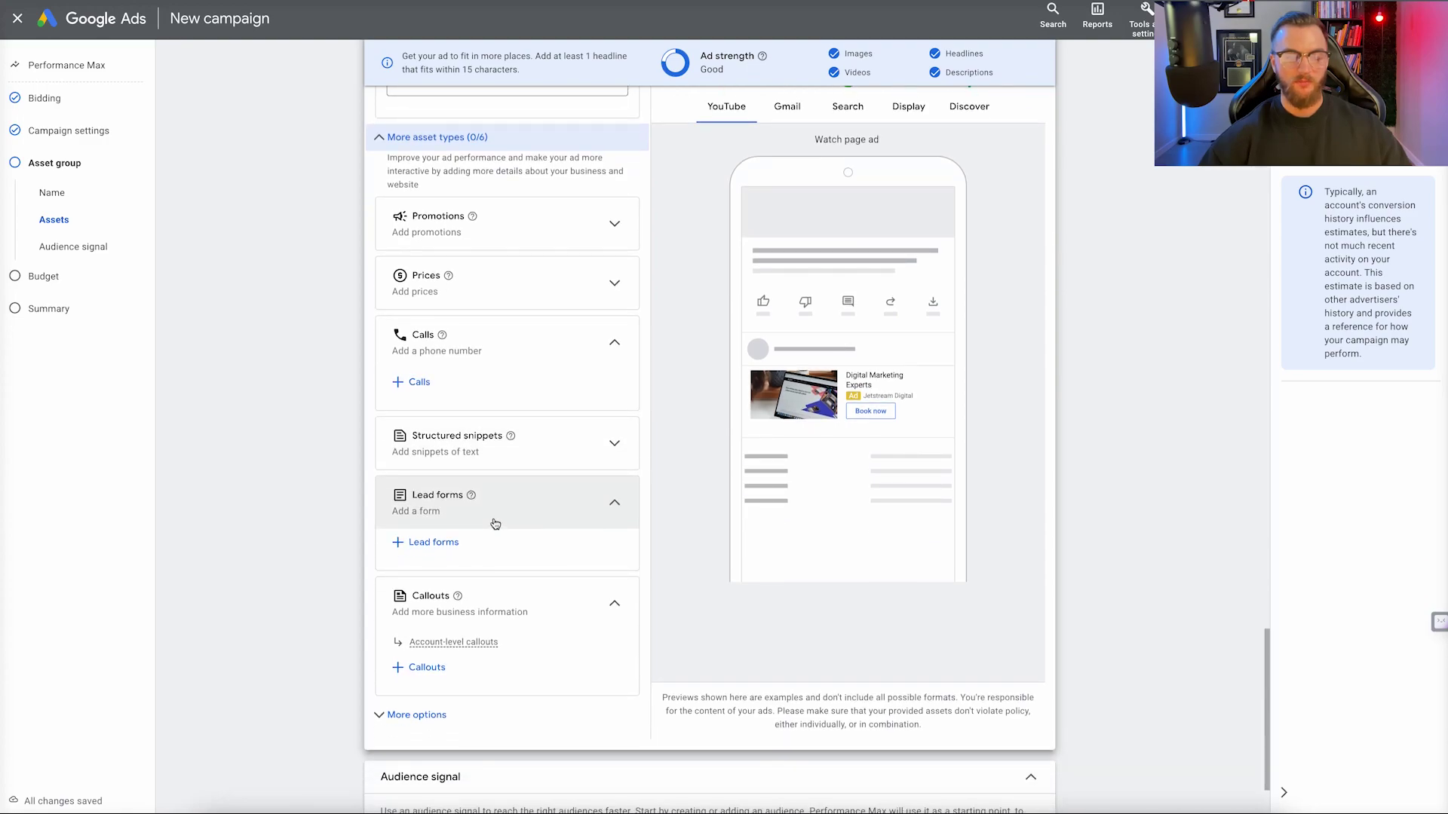
pyautogui.moveTo(481, 641)
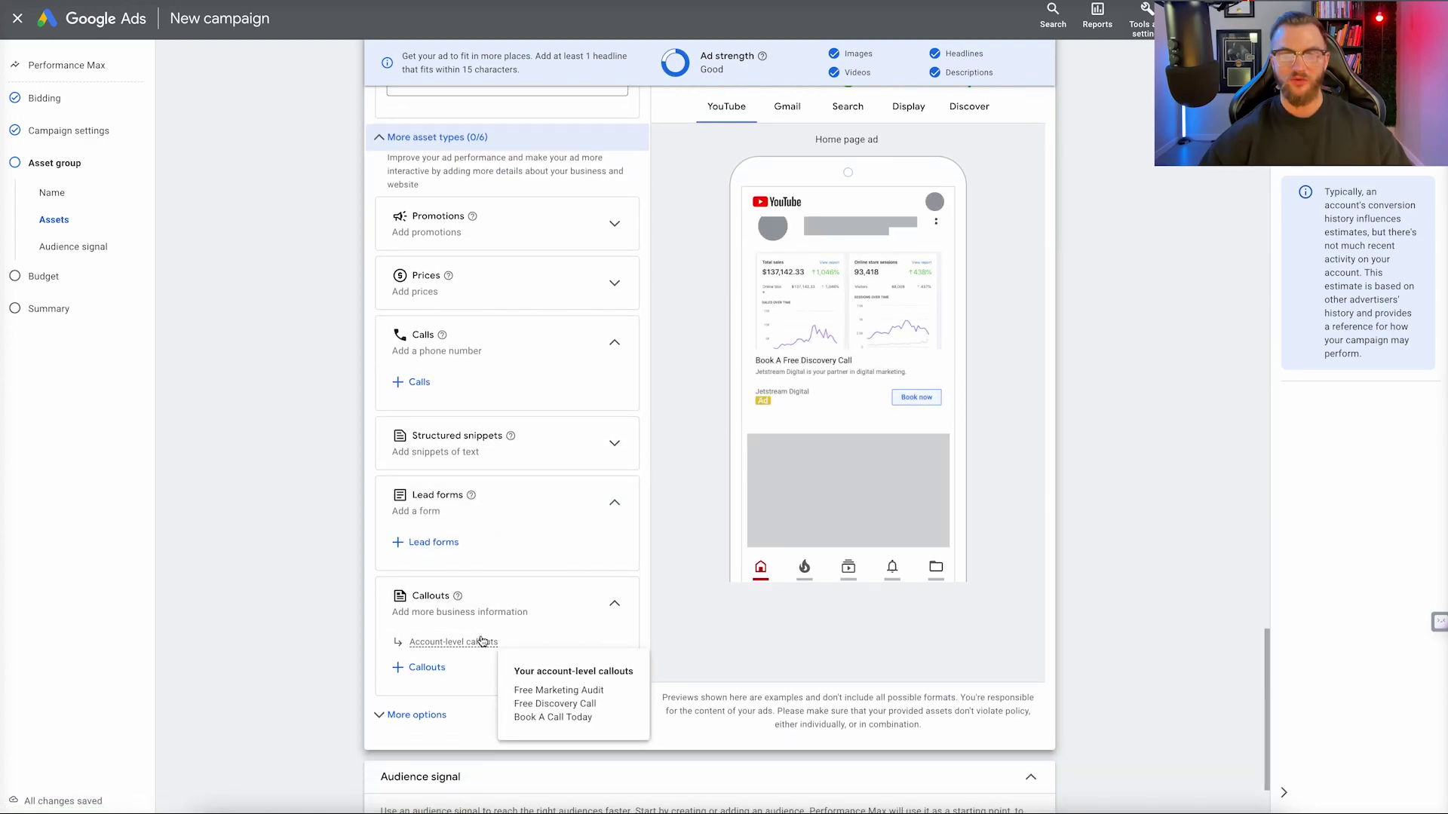
# Add a new audience signal to the asset group and name it Remarketing Jetstream Digital.
pyautogui.scroll(-2, 483, 475)
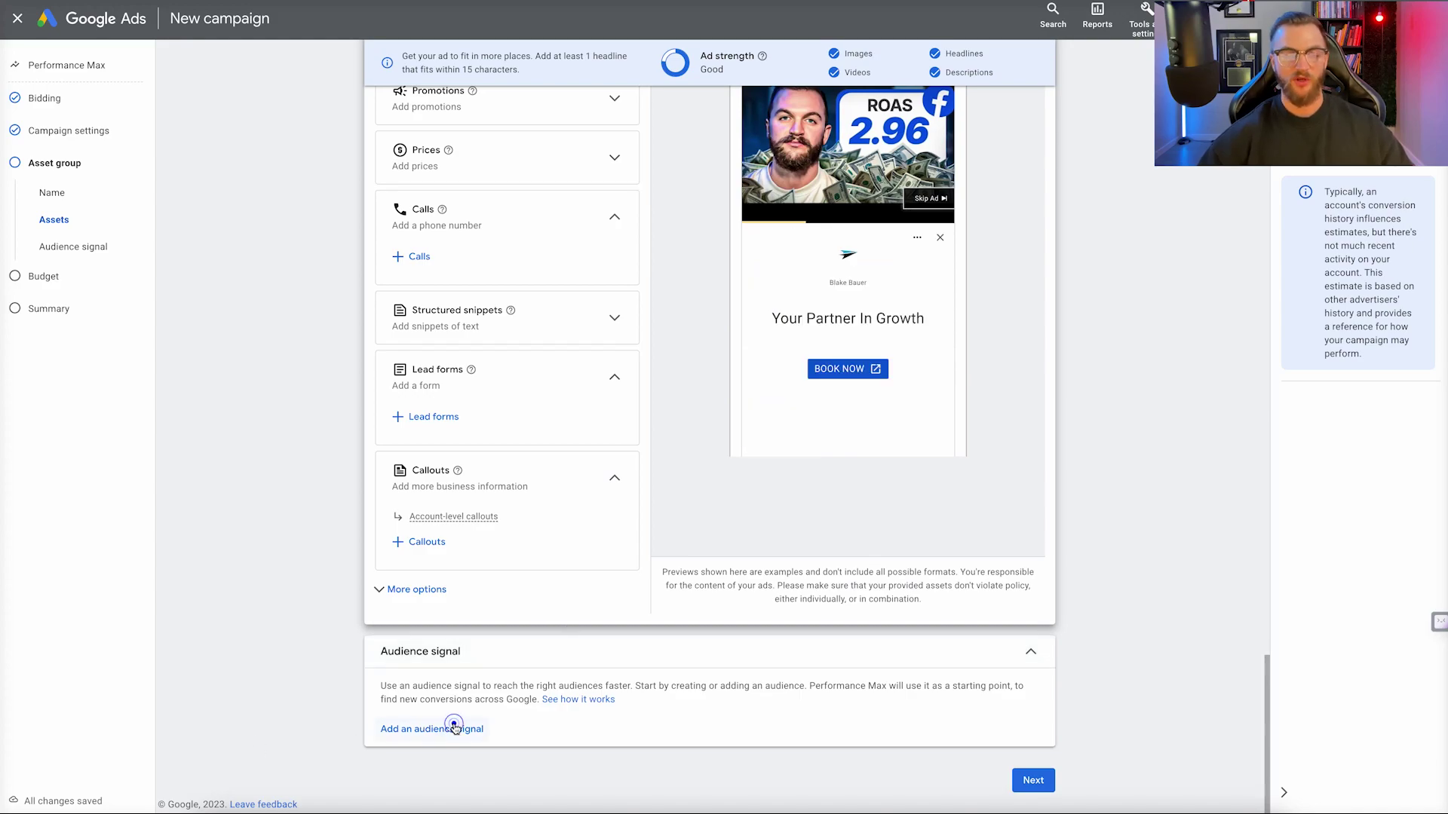
pyautogui.click(454, 726)
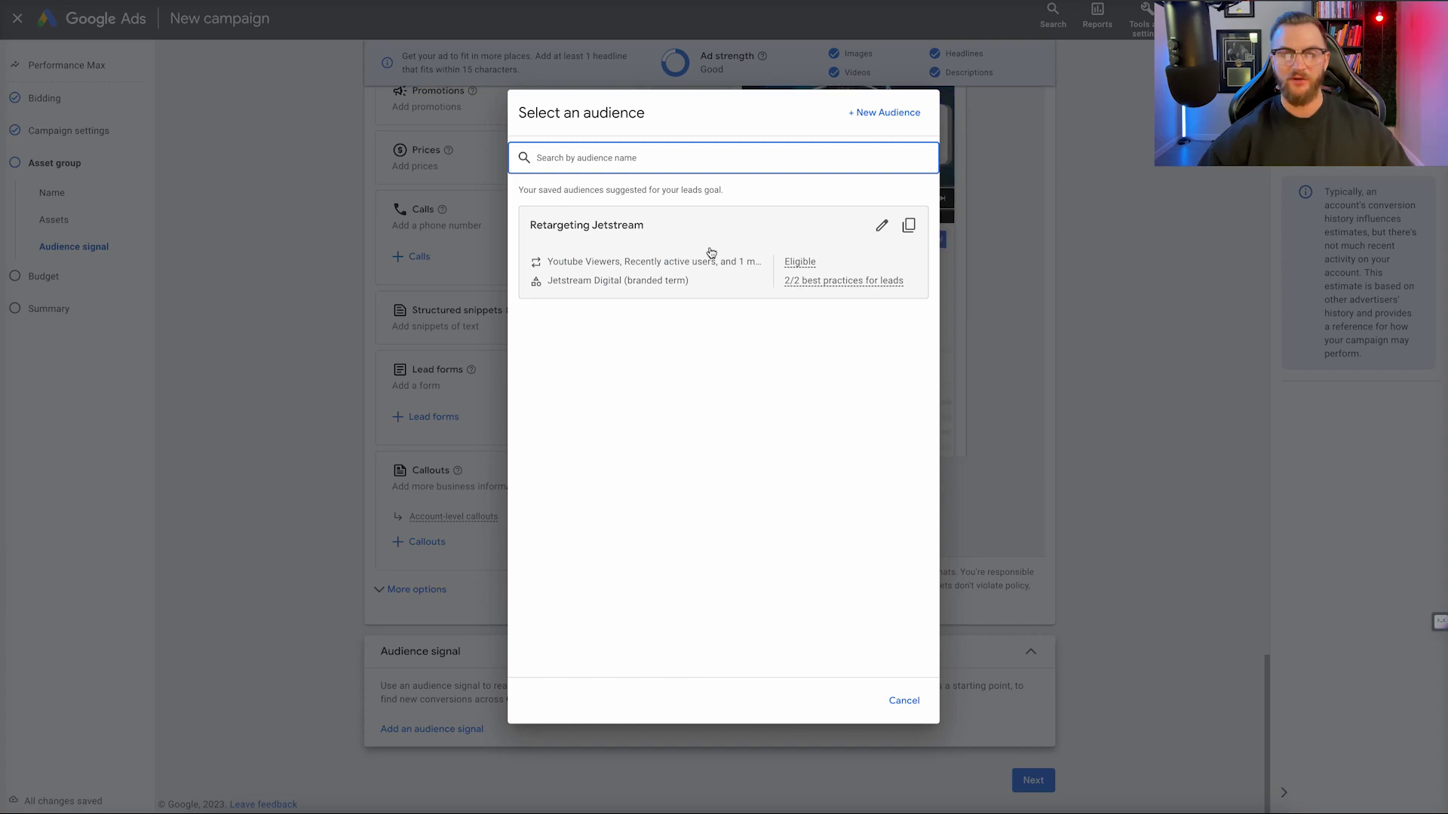
pyautogui.click(887, 112)
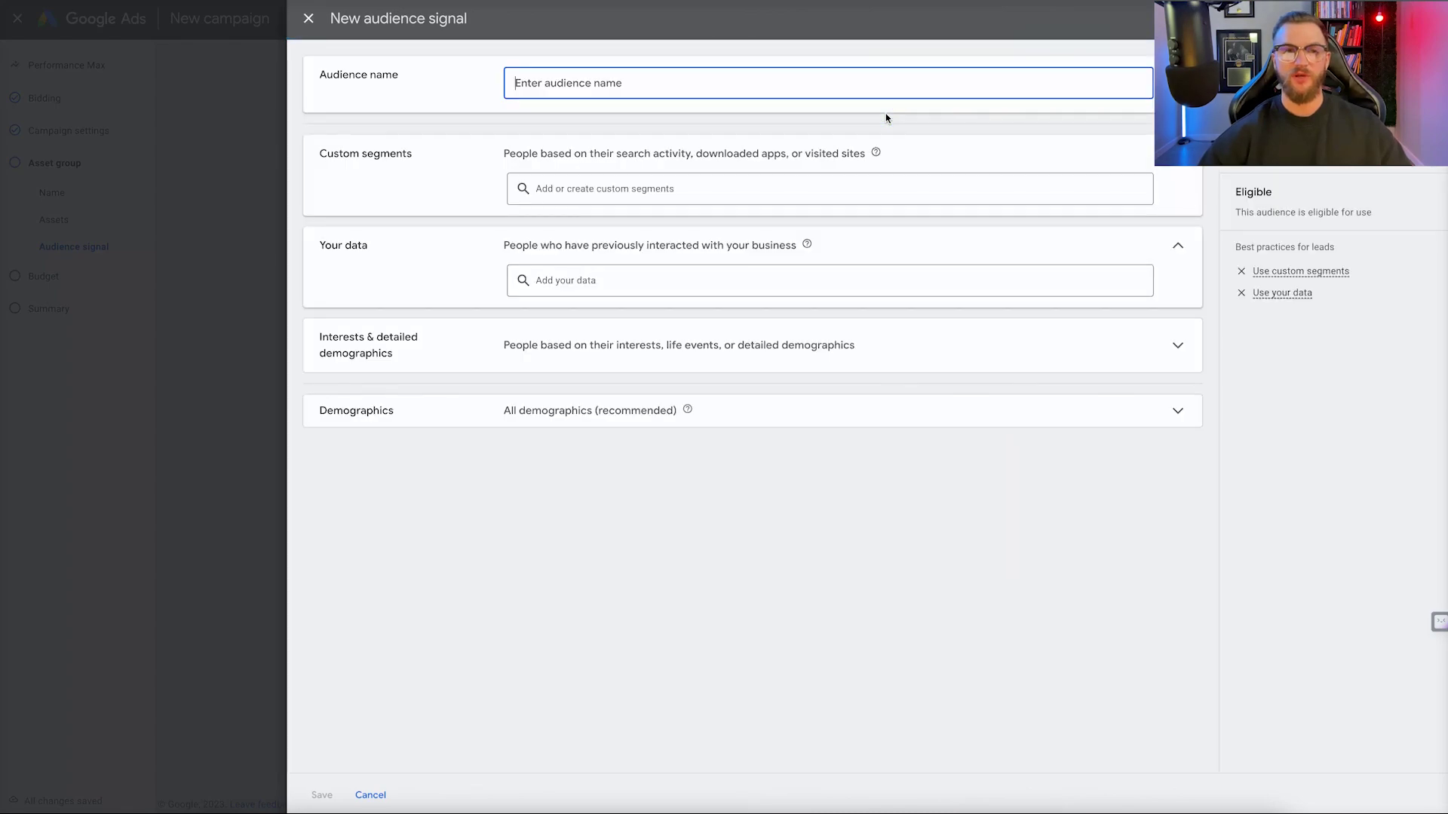
pyautogui.write('Remarketing Jetstream Digital')
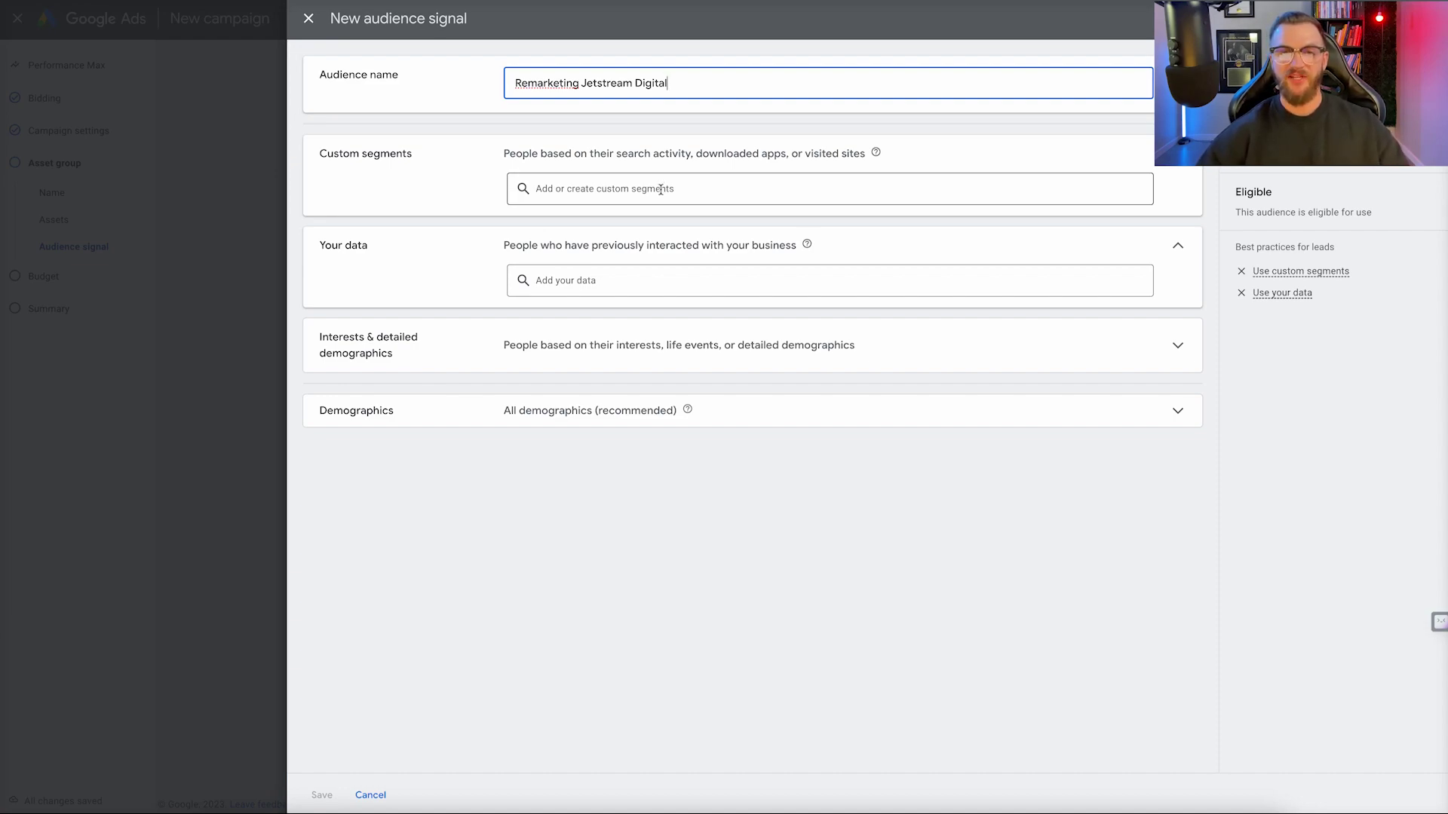
pyautogui.click(661, 189)
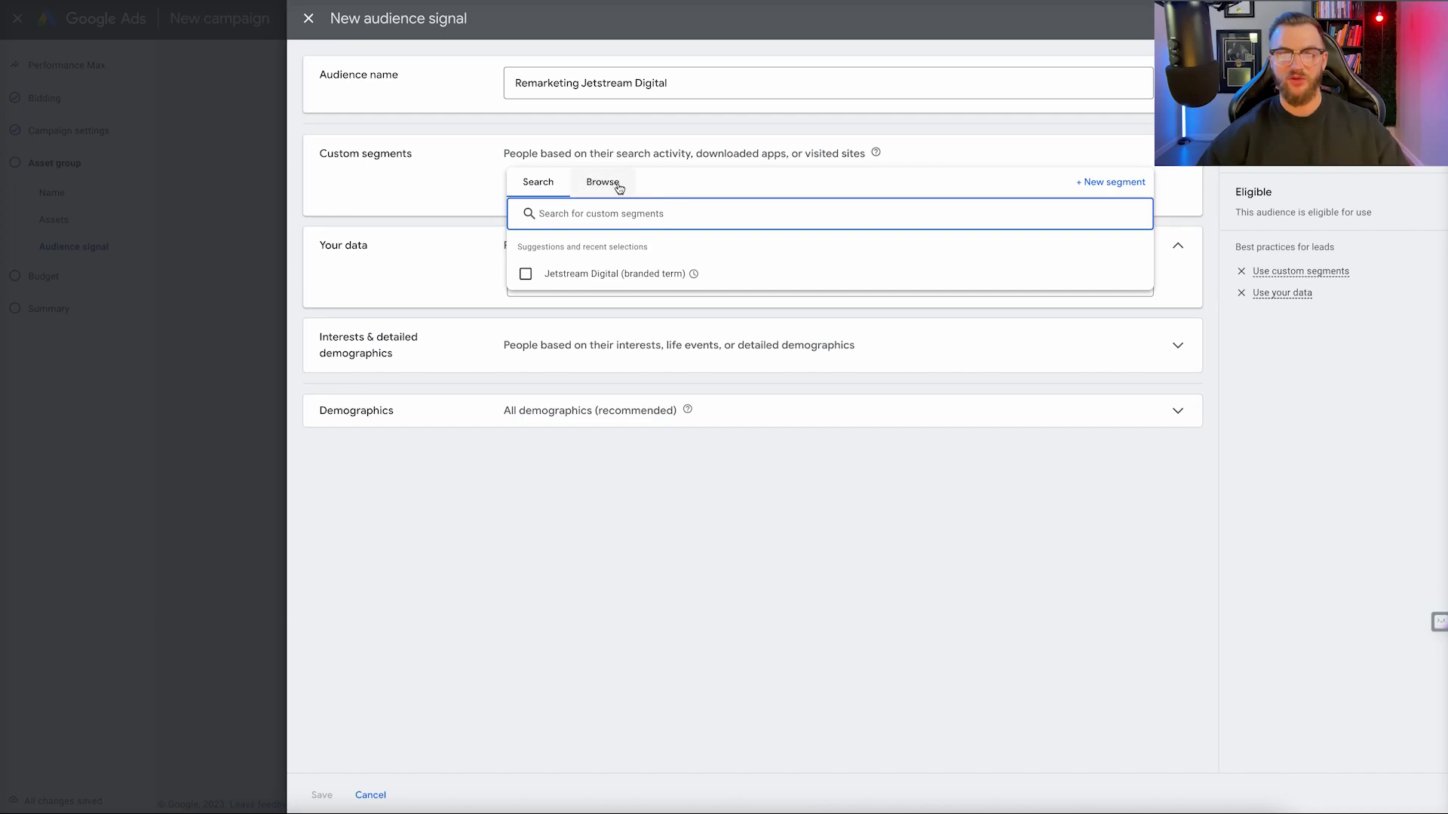
pyautogui.click(1113, 183)
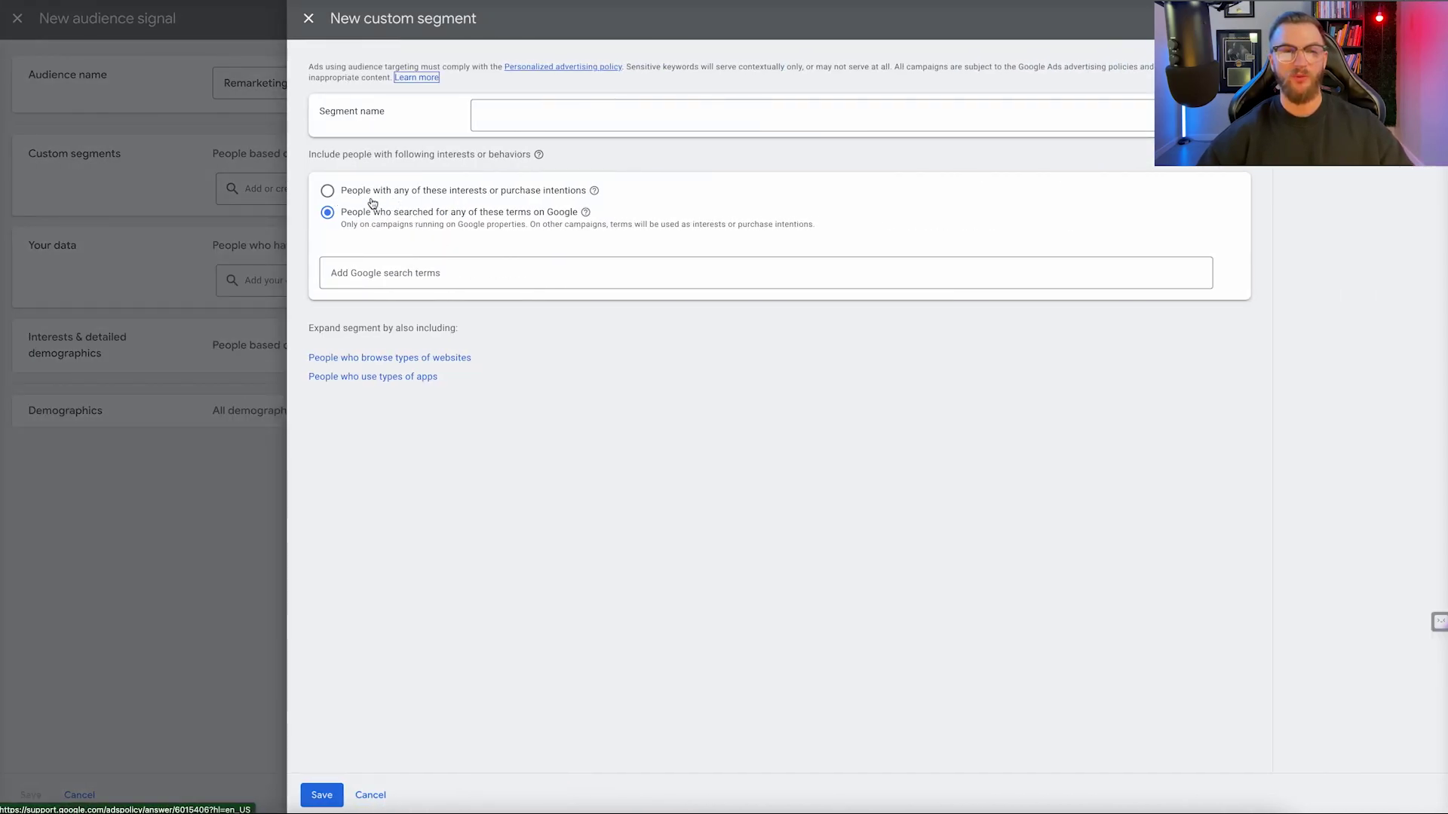
pyautogui.click(327, 191)
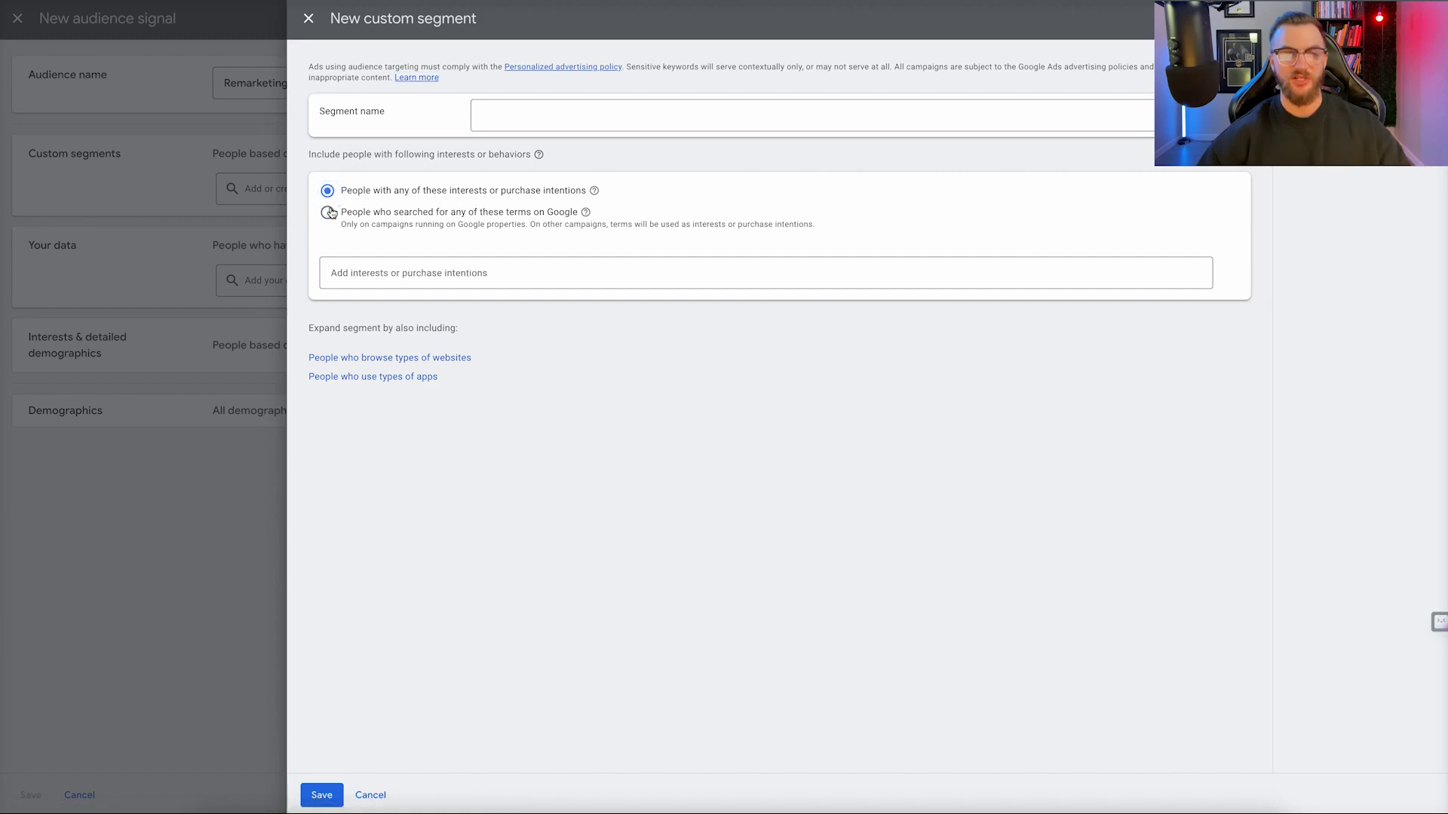
pyautogui.click(362, 266)
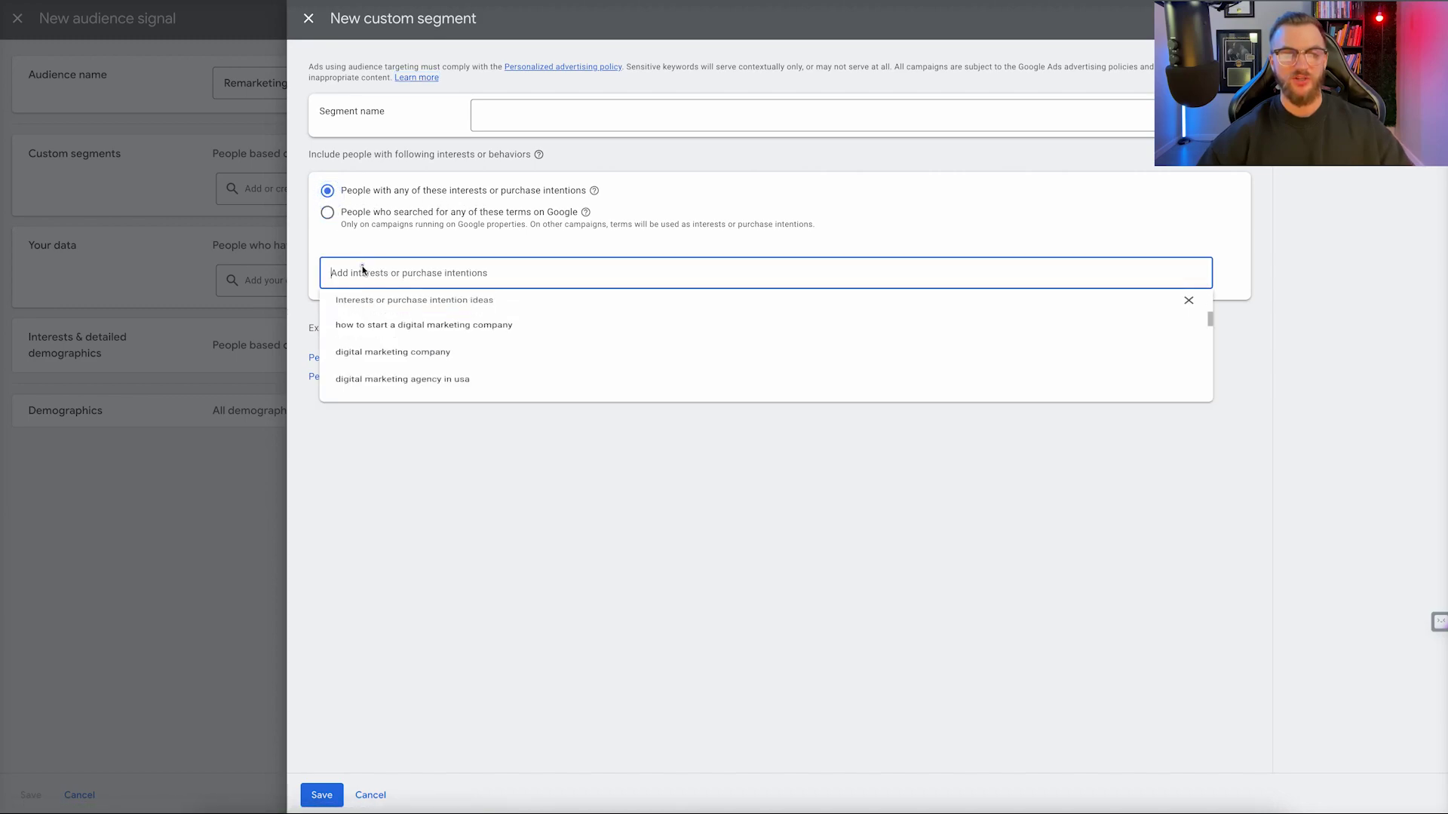
pyautogui.click(413, 252)
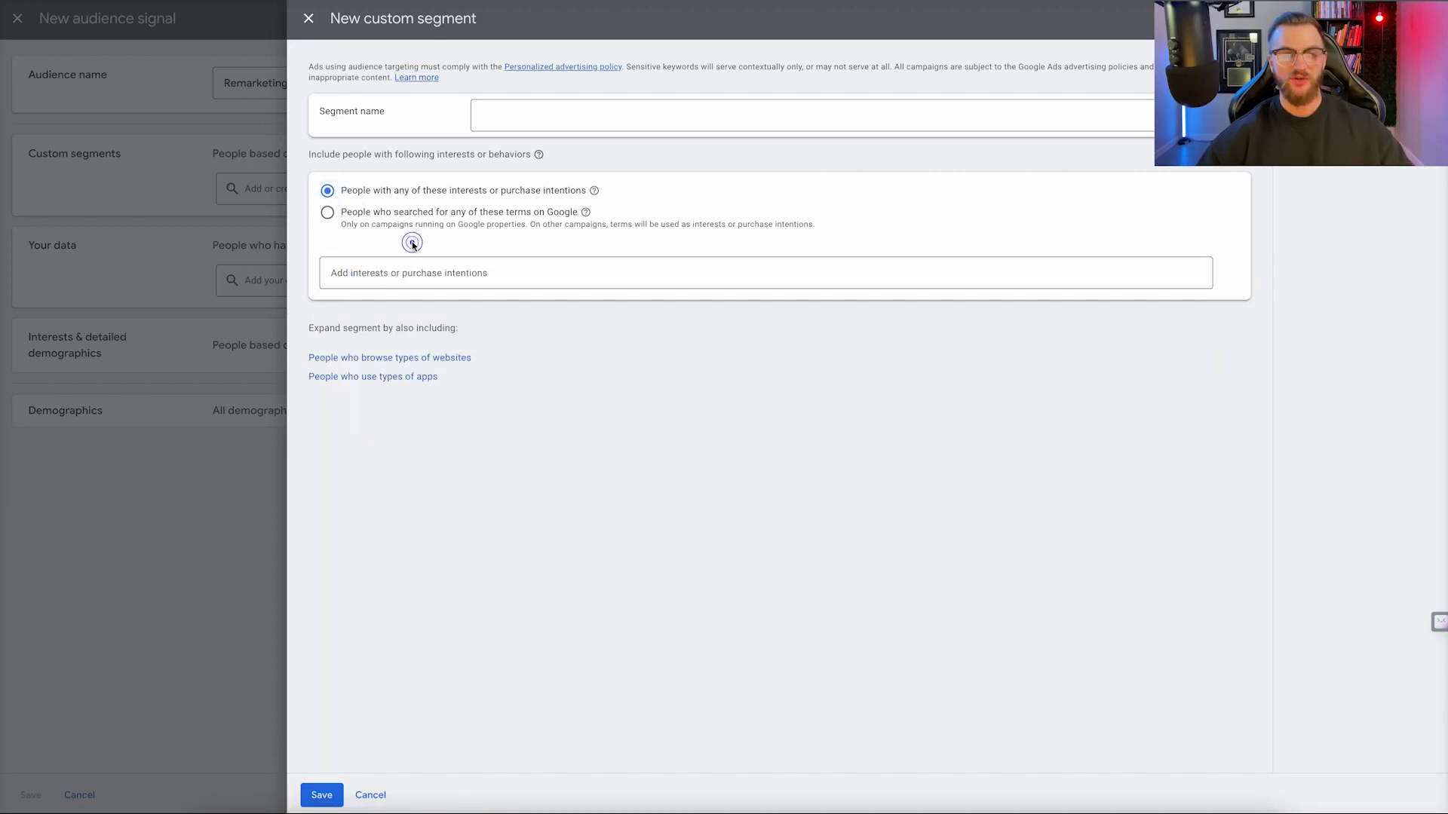
pyautogui.click(431, 359)
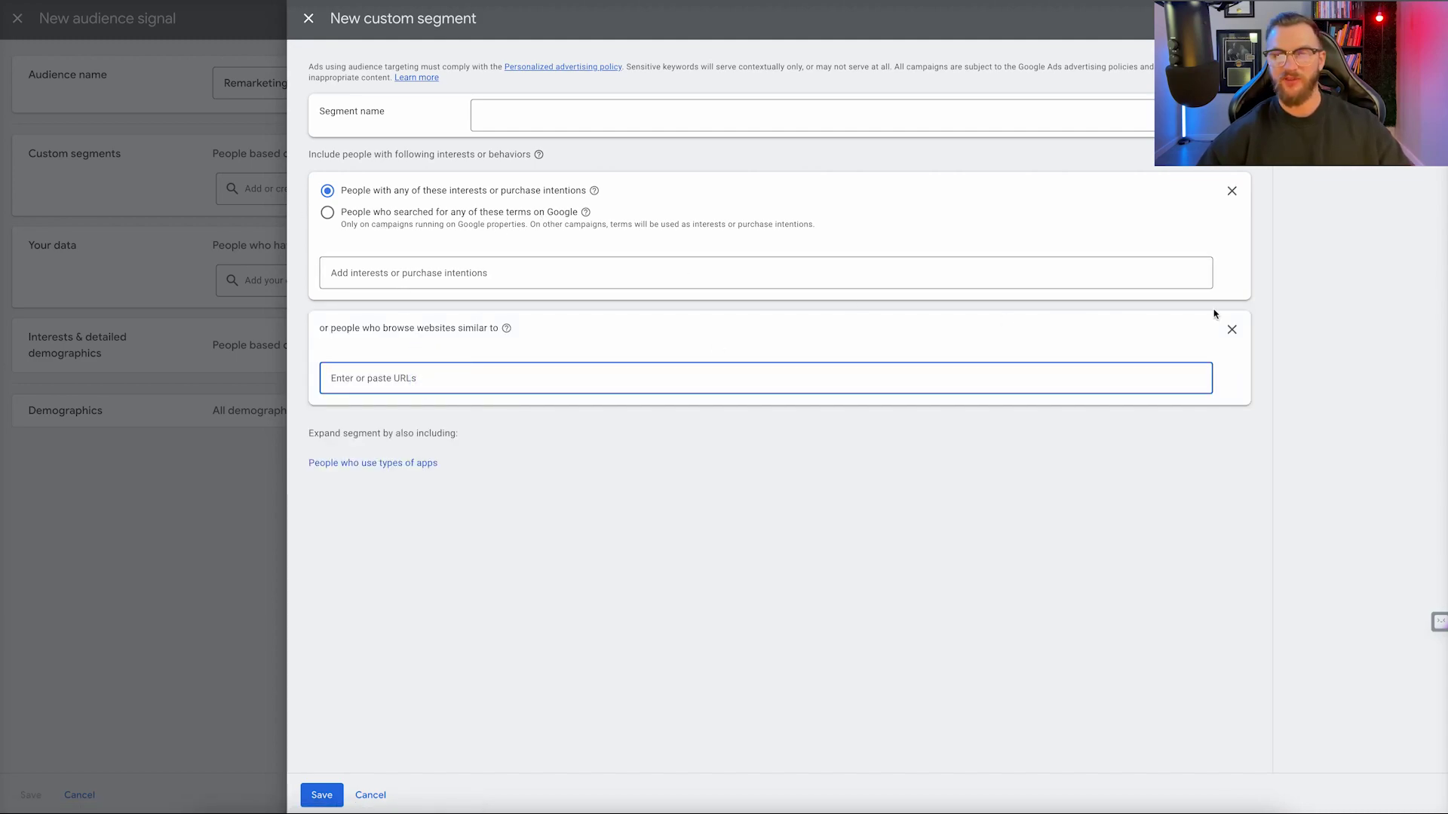
pyautogui.click(1231, 329)
pyautogui.click(320, 217)
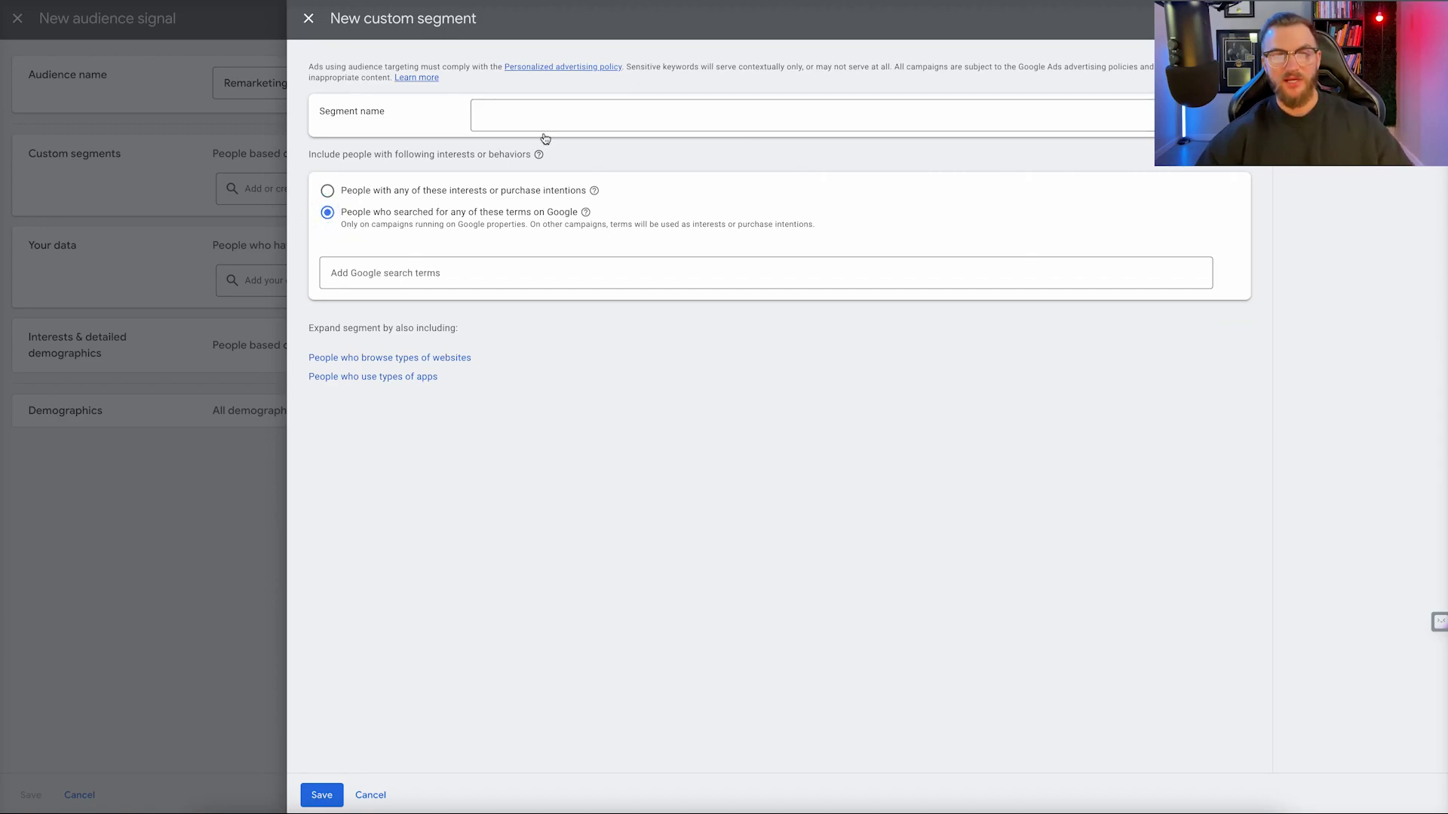
pyautogui.click(309, 19)
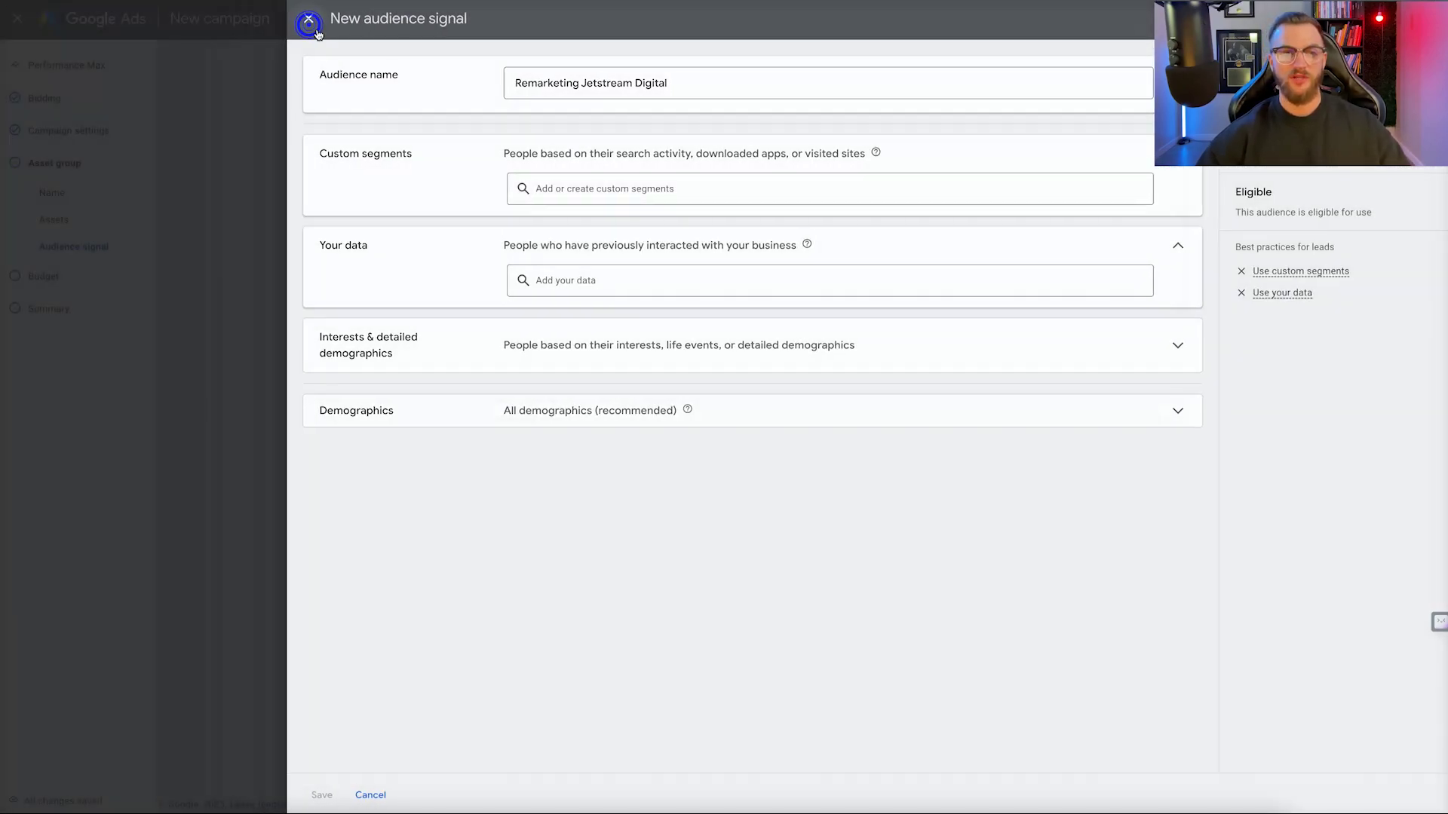
# Add the existing custom segment Jetstream Digital (branded term) to the audience signal.
pyautogui.click(636, 188)
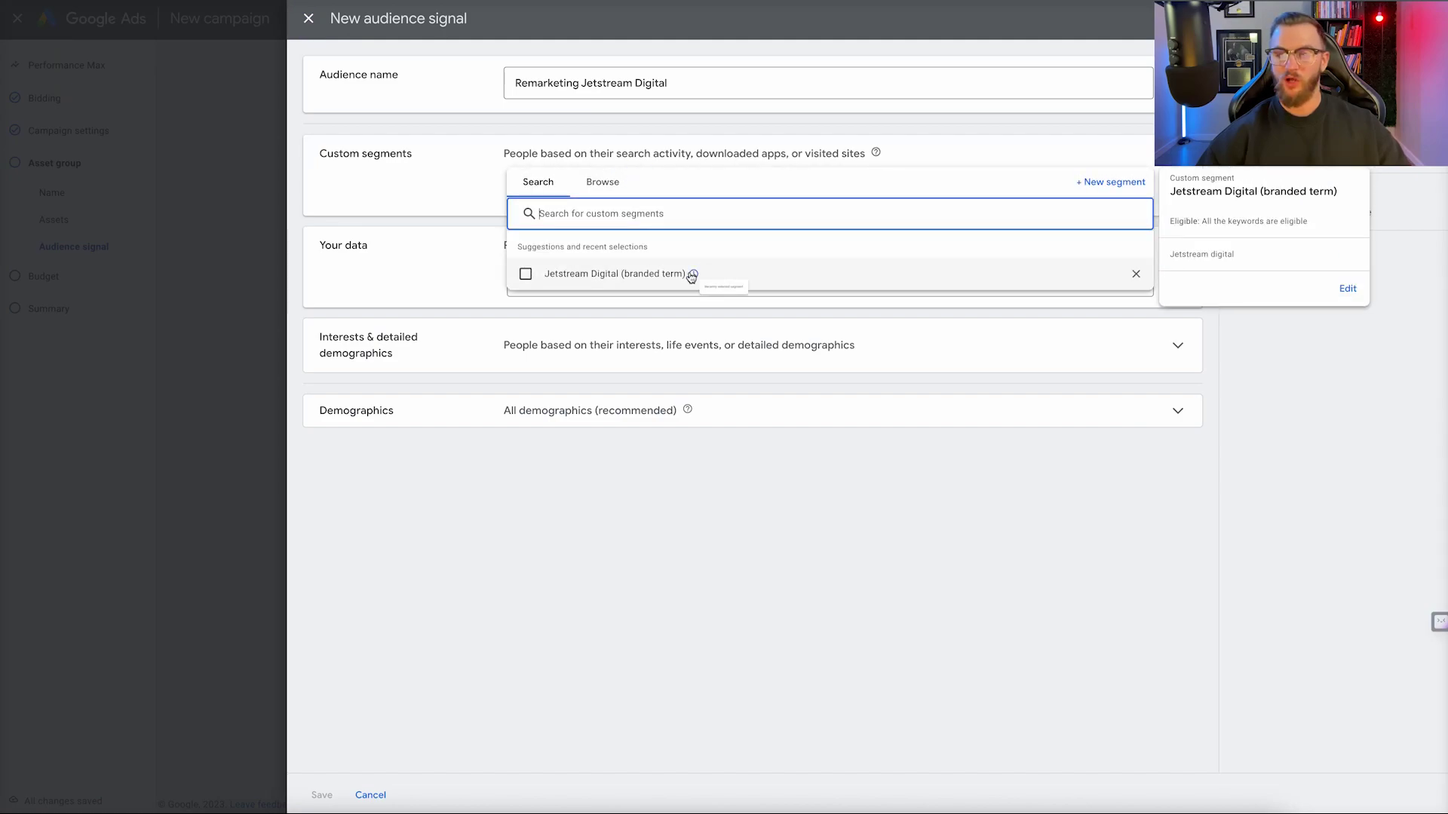
pyautogui.moveTo(691, 275)
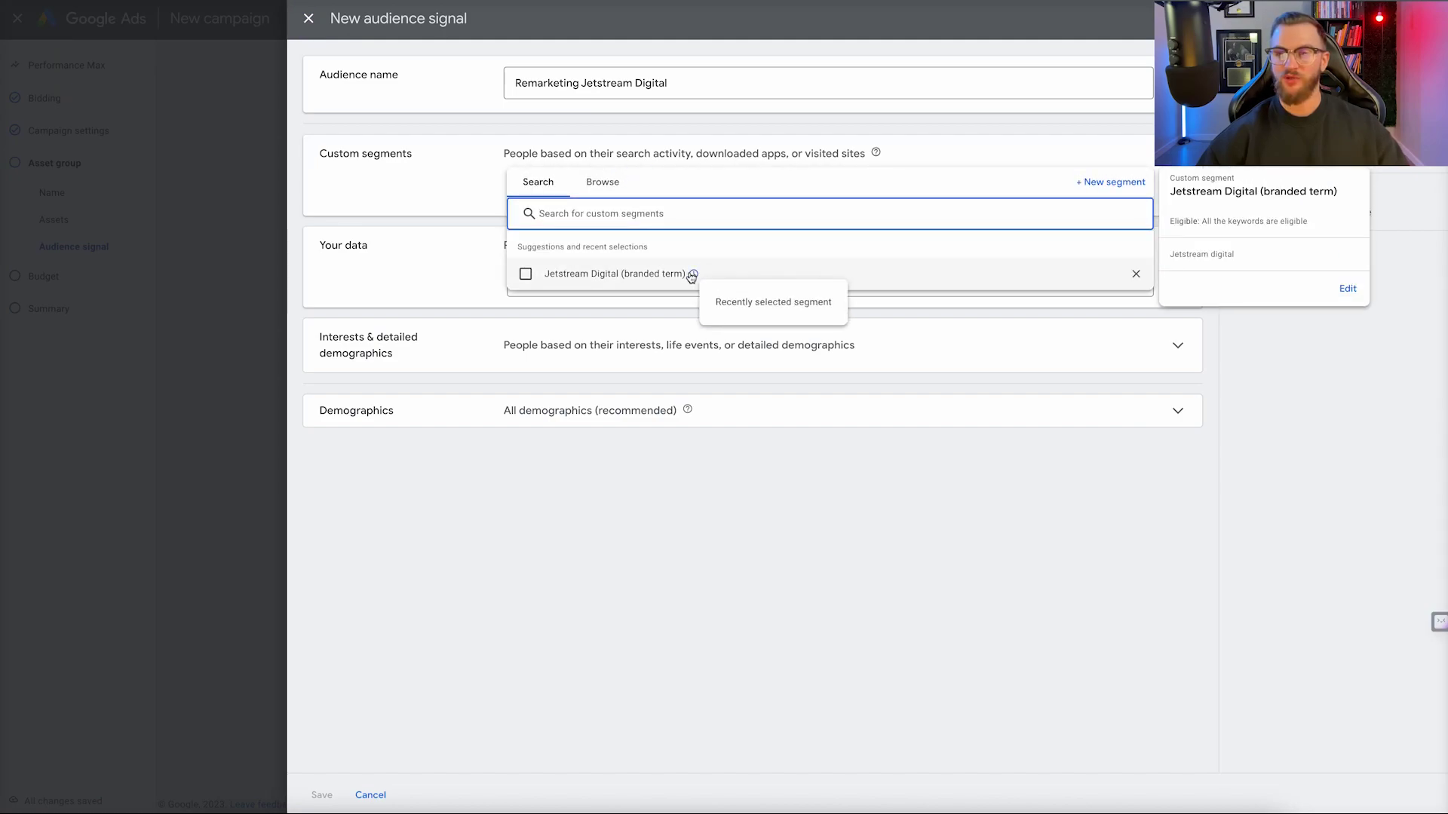
pyautogui.click(591, 274)
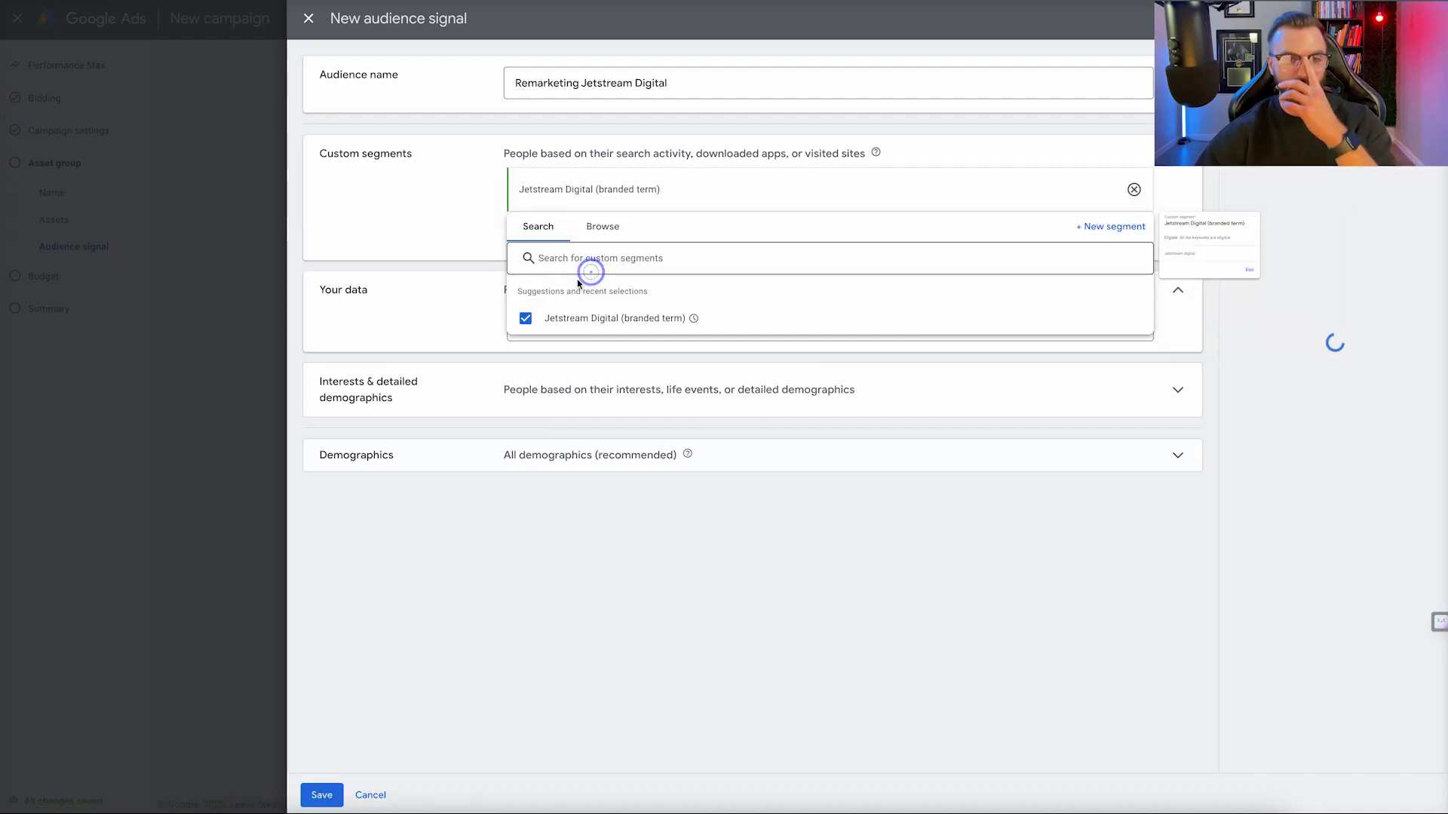
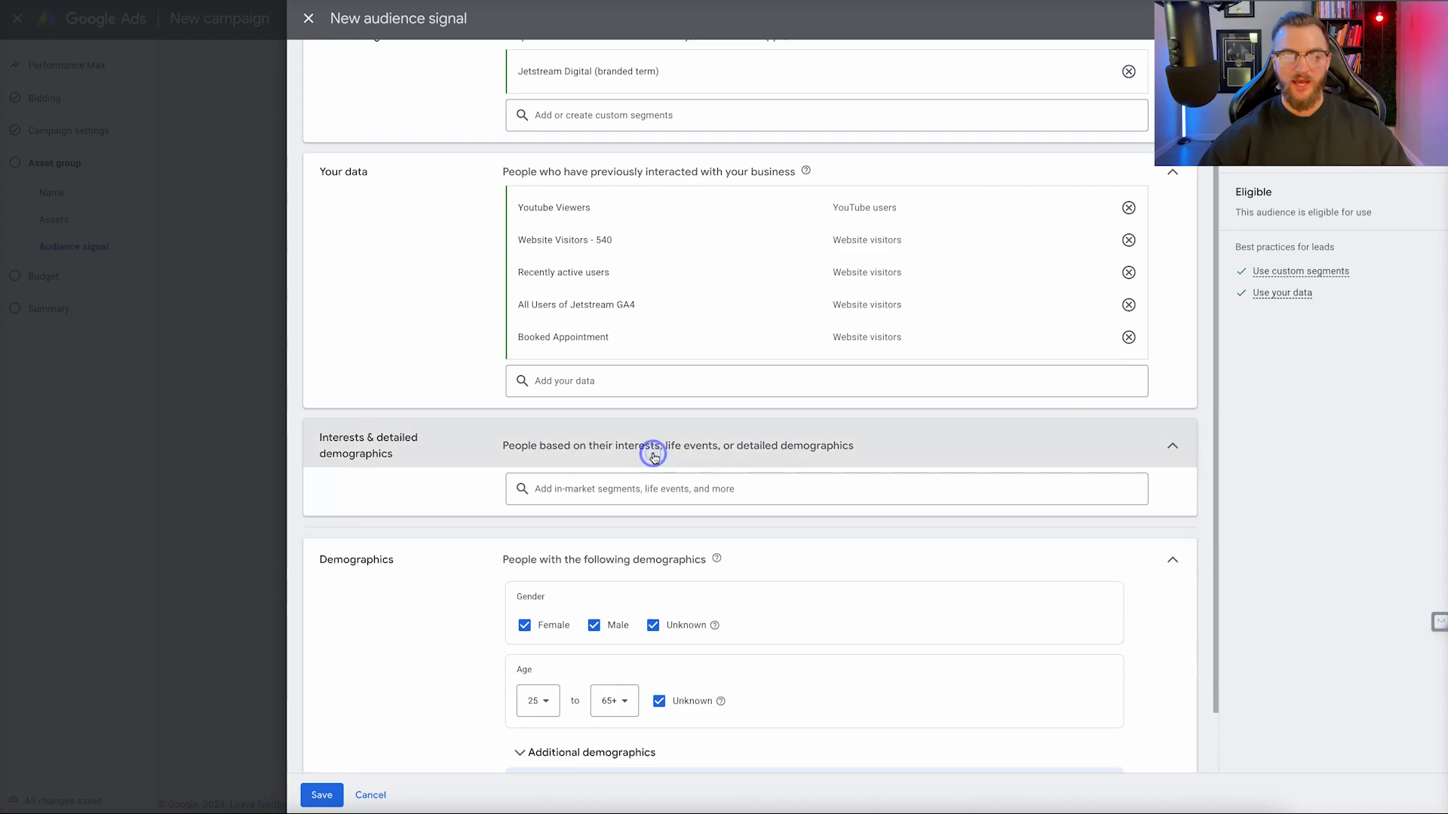
# Search interests for marketing and add the Business Marketing, Digital Marketing Companies, Online Marketing, and Advertising & Marketing Services segments.
pyautogui.click(647, 491)
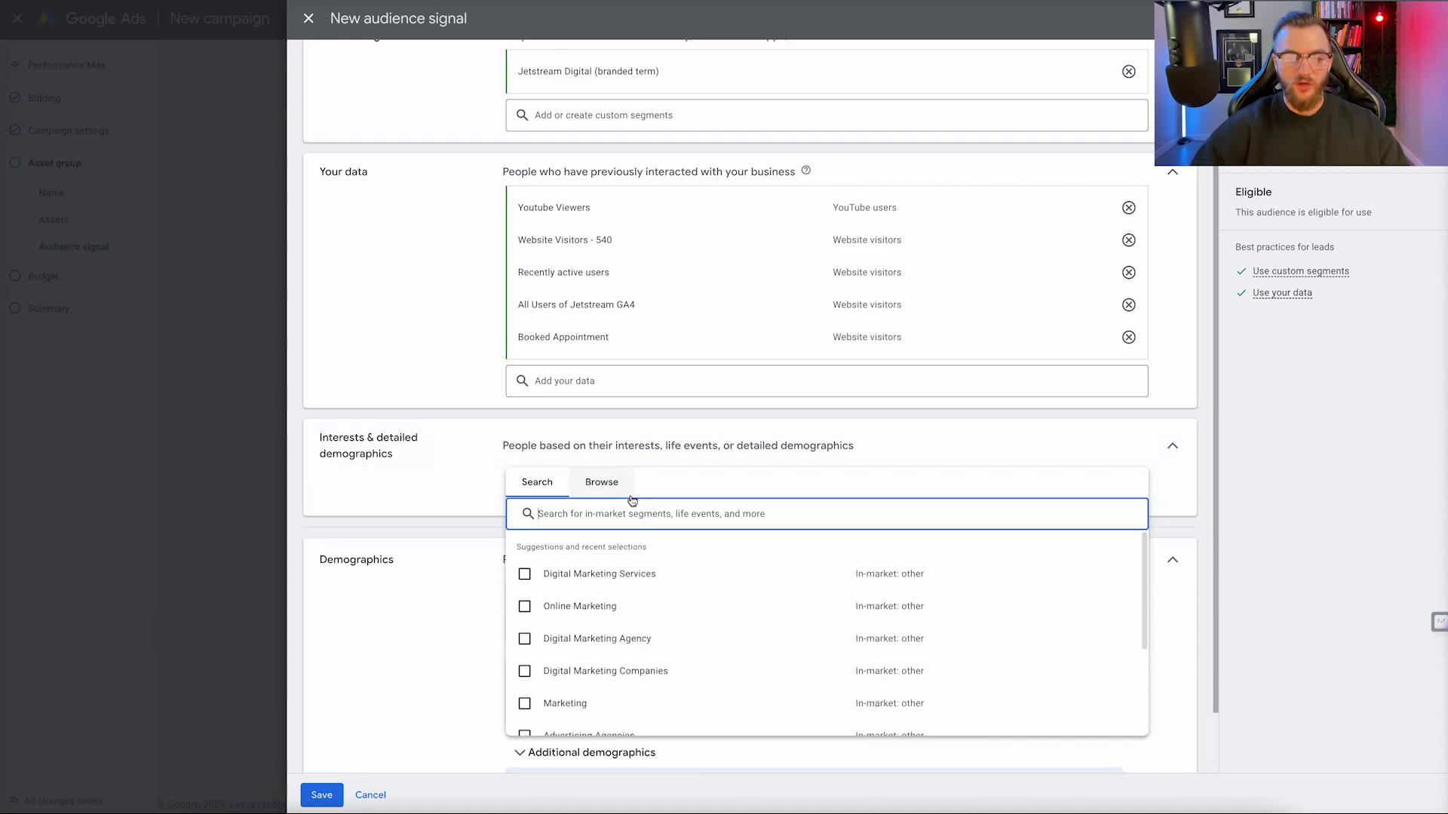
pyautogui.write('marketing')
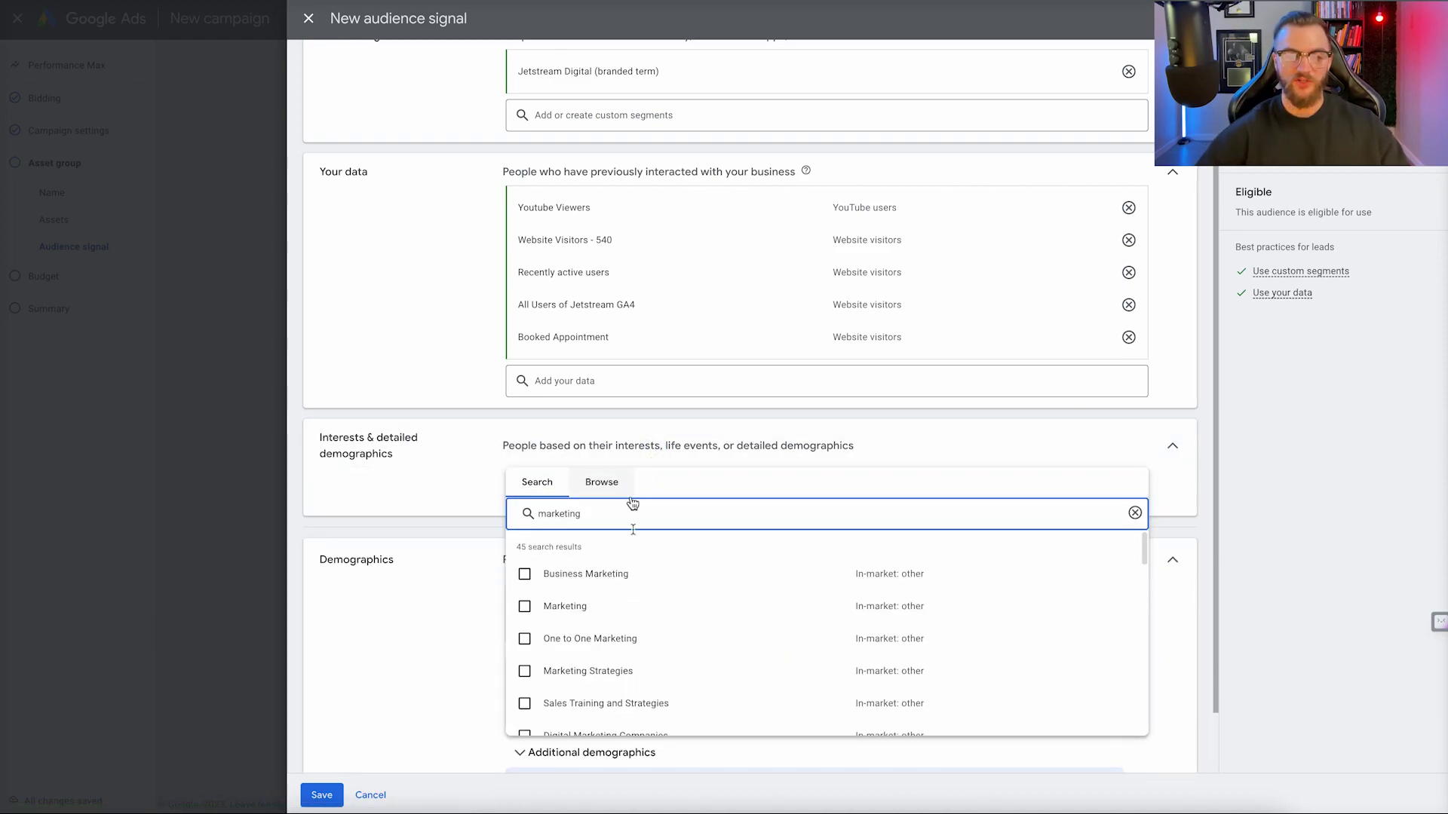
pyautogui.moveTo(612, 577)
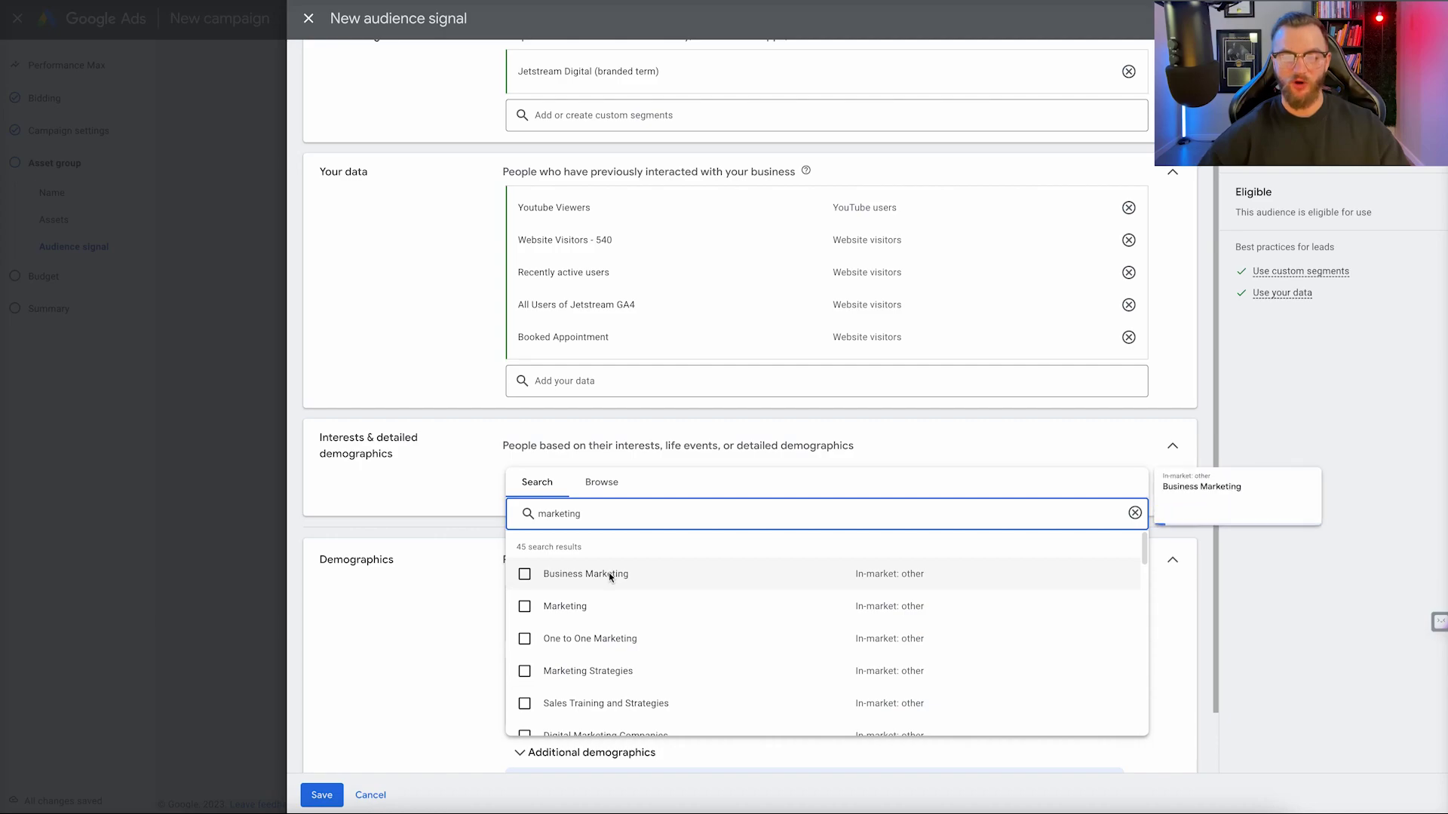
pyautogui.click(525, 576)
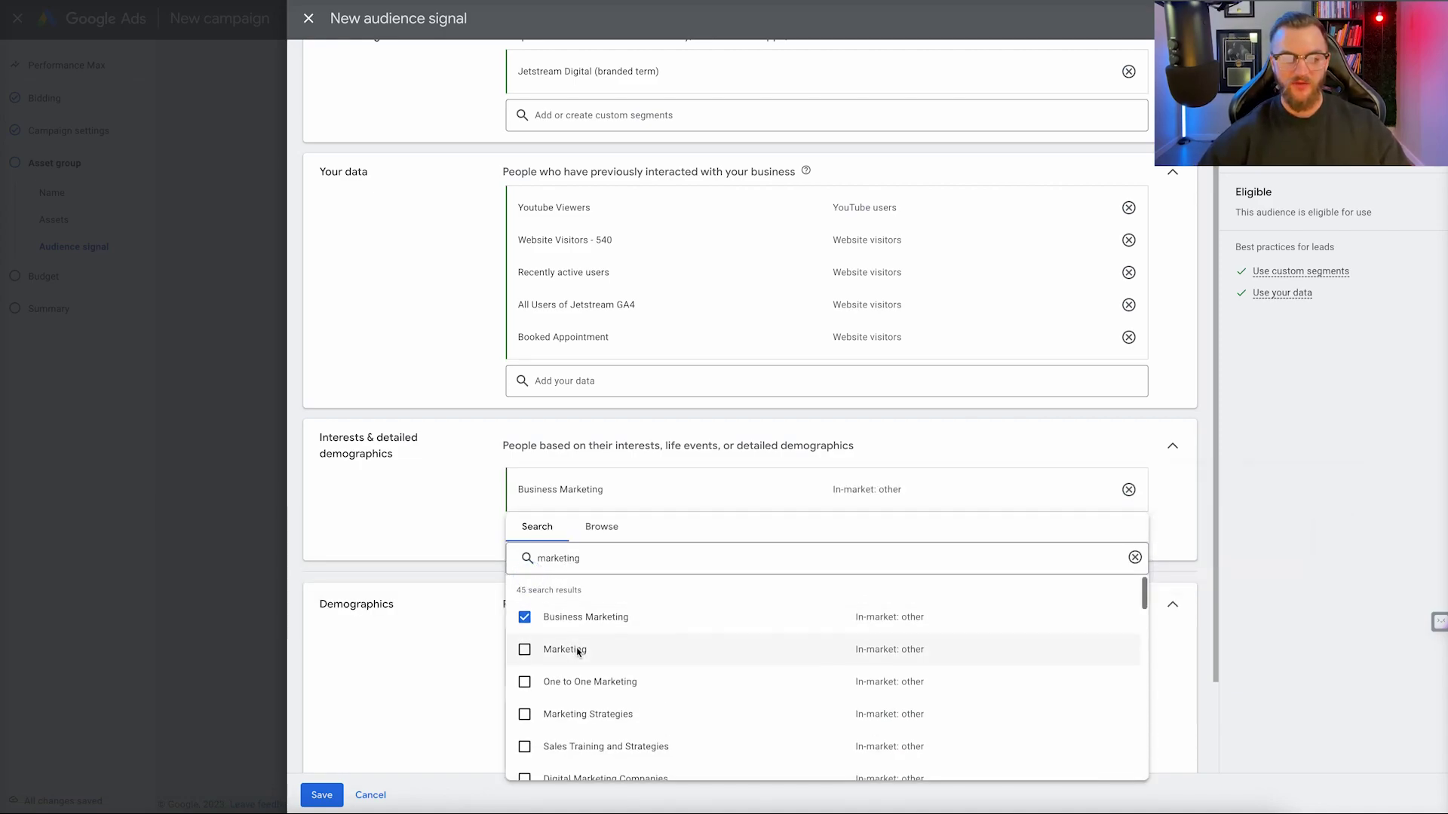
pyautogui.scroll(-3, 578, 652)
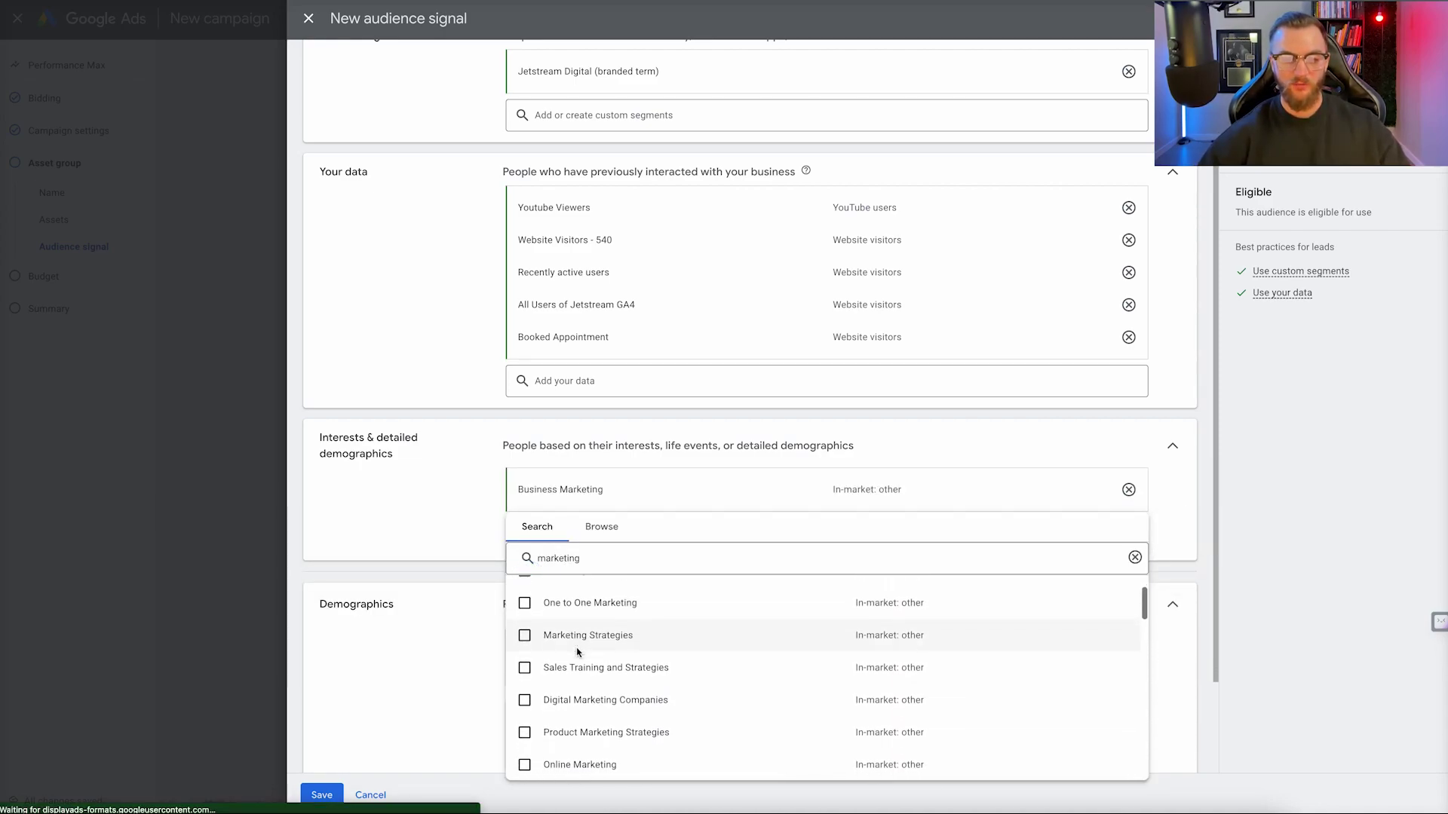
pyautogui.click(585, 680)
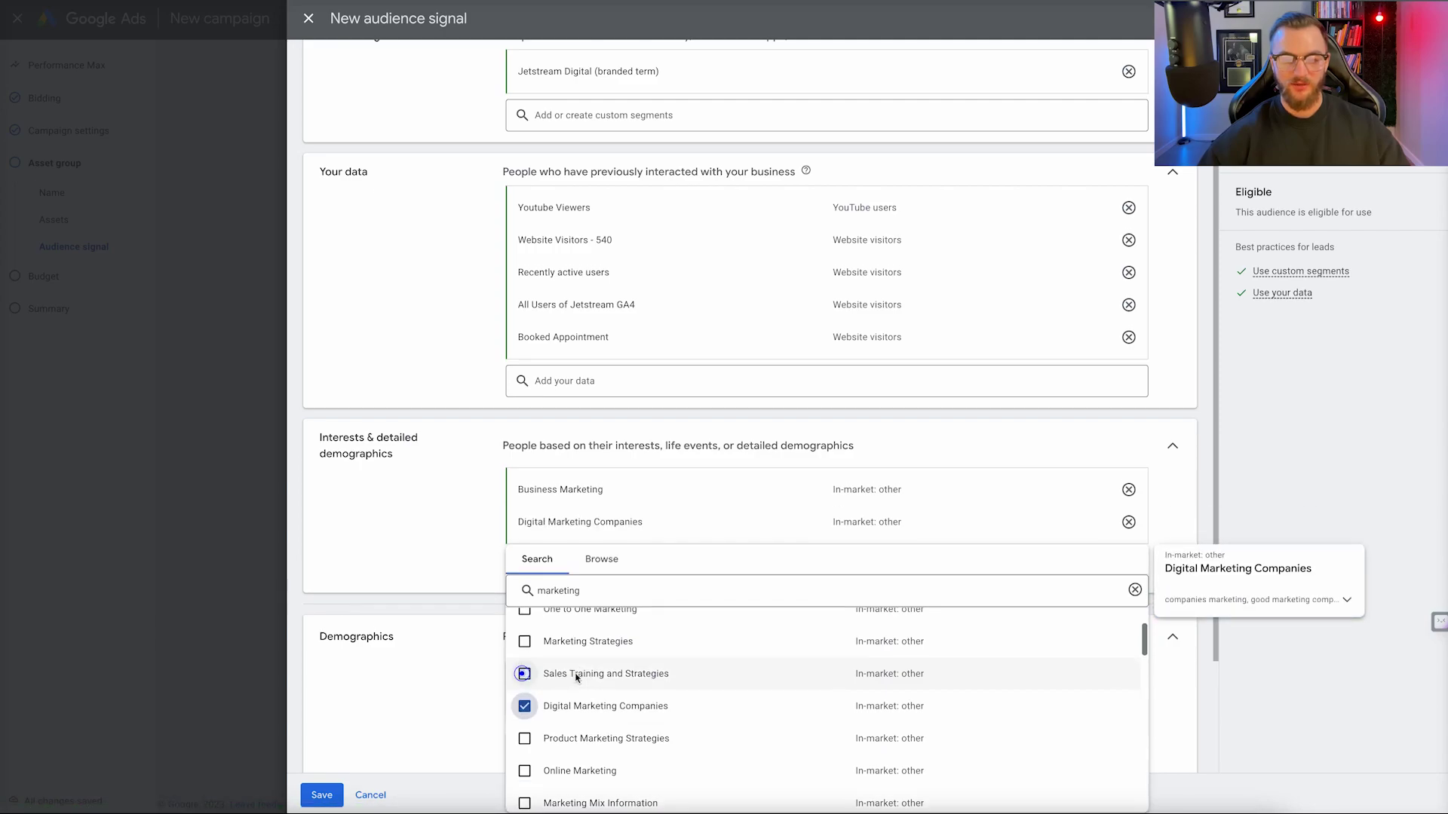
pyautogui.scroll(-2, 614, 676)
pyautogui.click(607, 692)
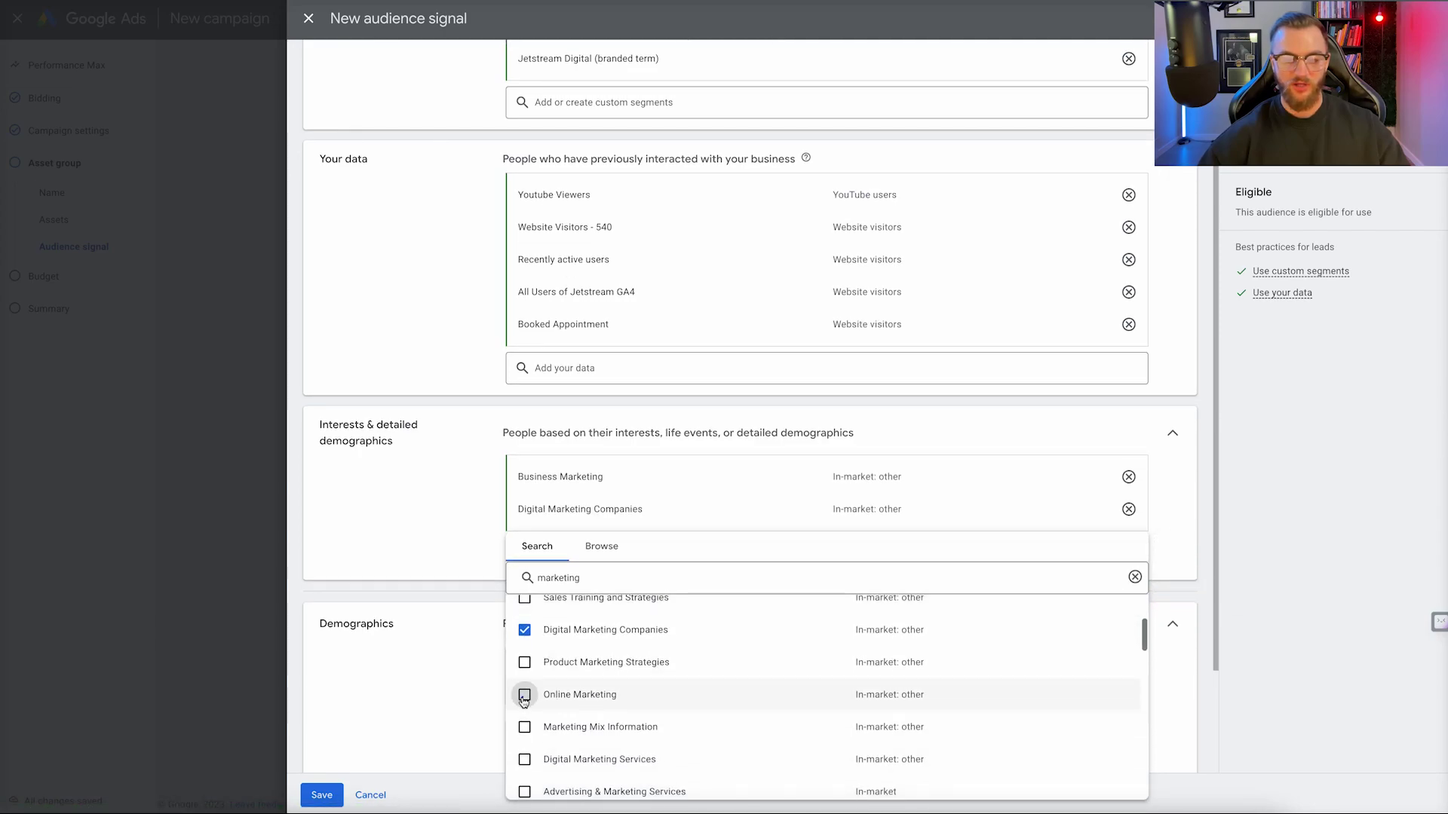
pyautogui.scroll(-2, 521, 735)
pyautogui.click(524, 734)
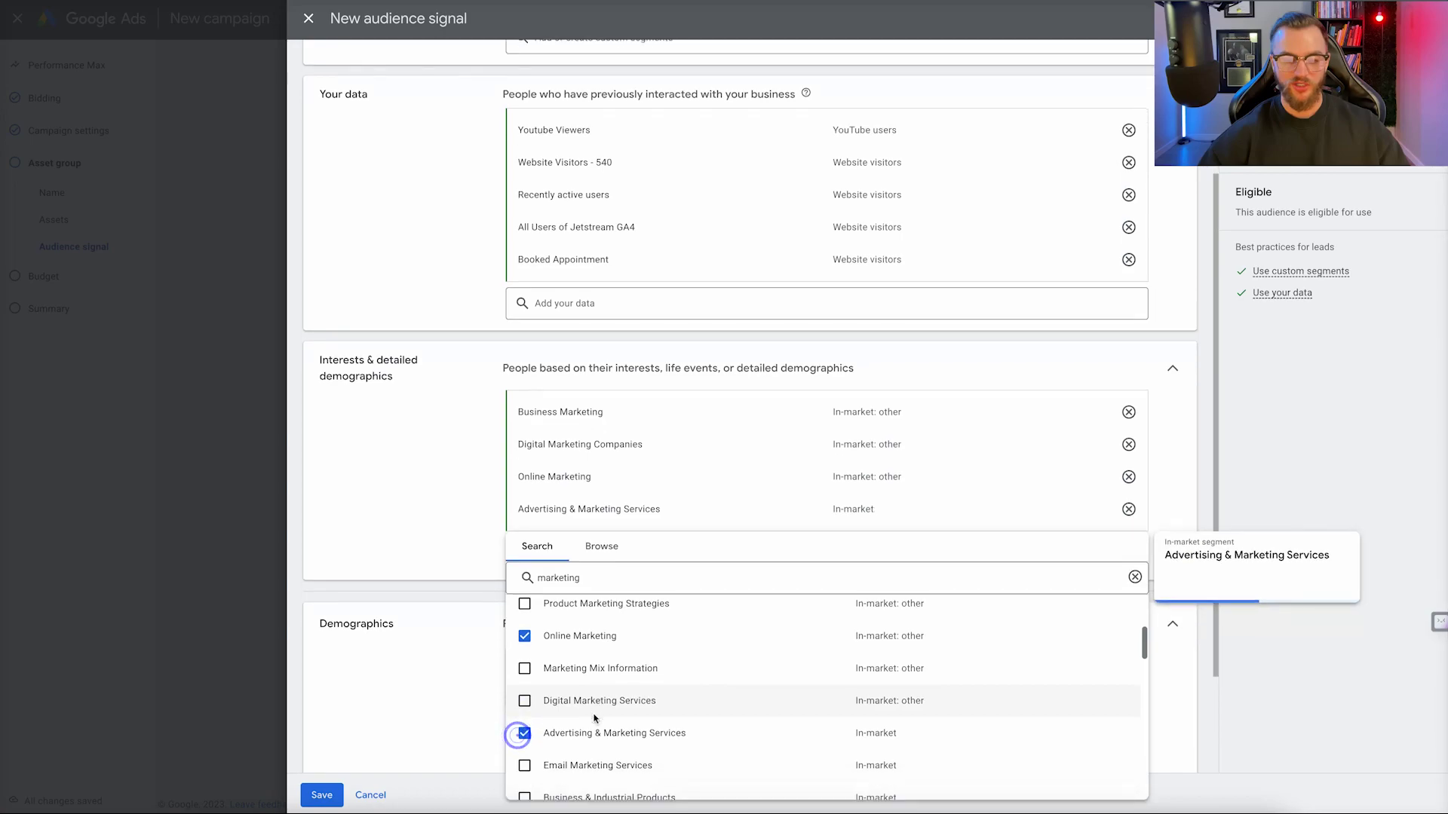
pyautogui.scroll(-2, 594, 718)
pyautogui.scroll(-3, 594, 718)
pyautogui.click(468, 578)
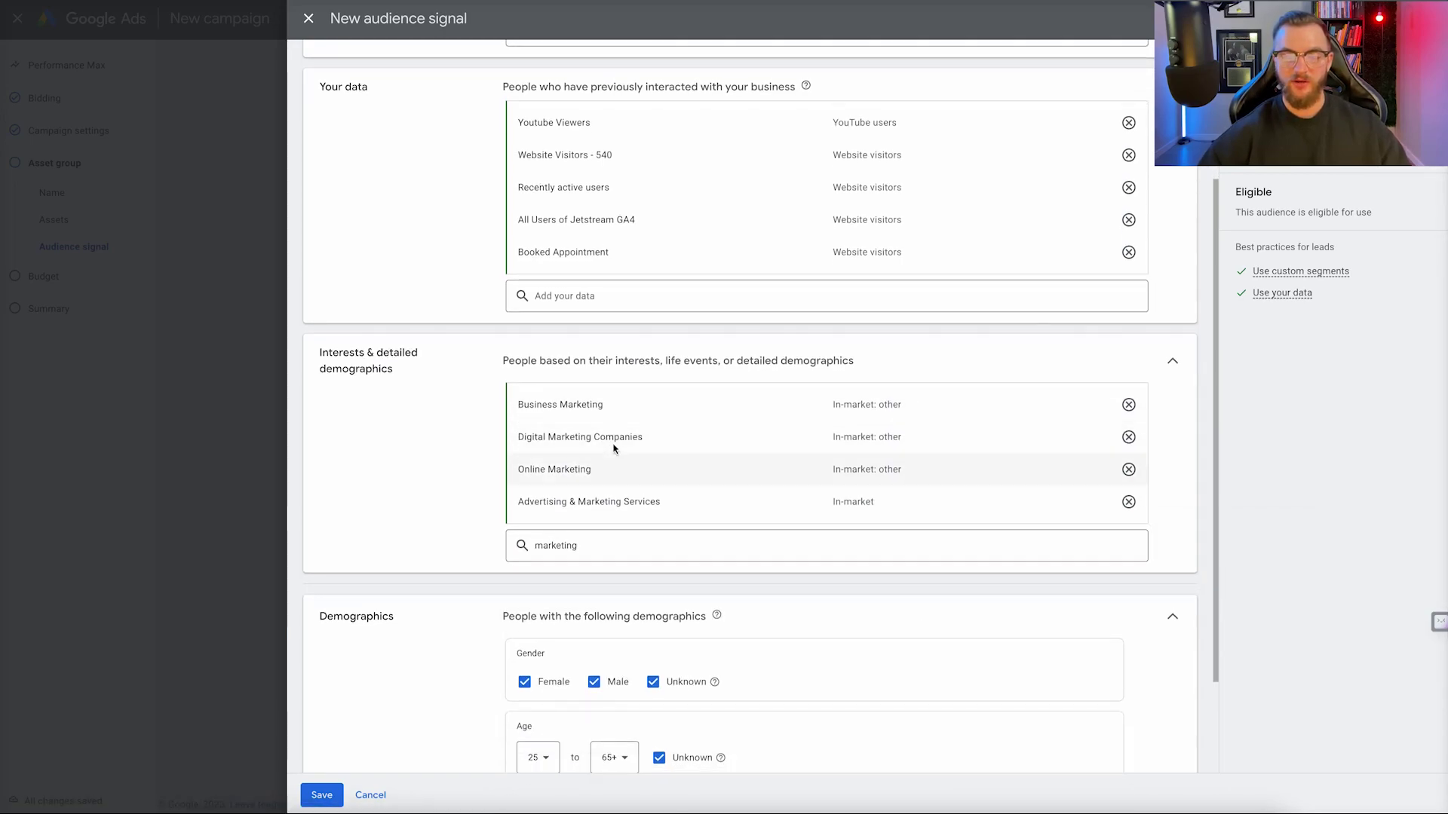
# Save the audience signal to the asset group and continue to the campaign budget.
pyautogui.scroll(-1, 539, 664)
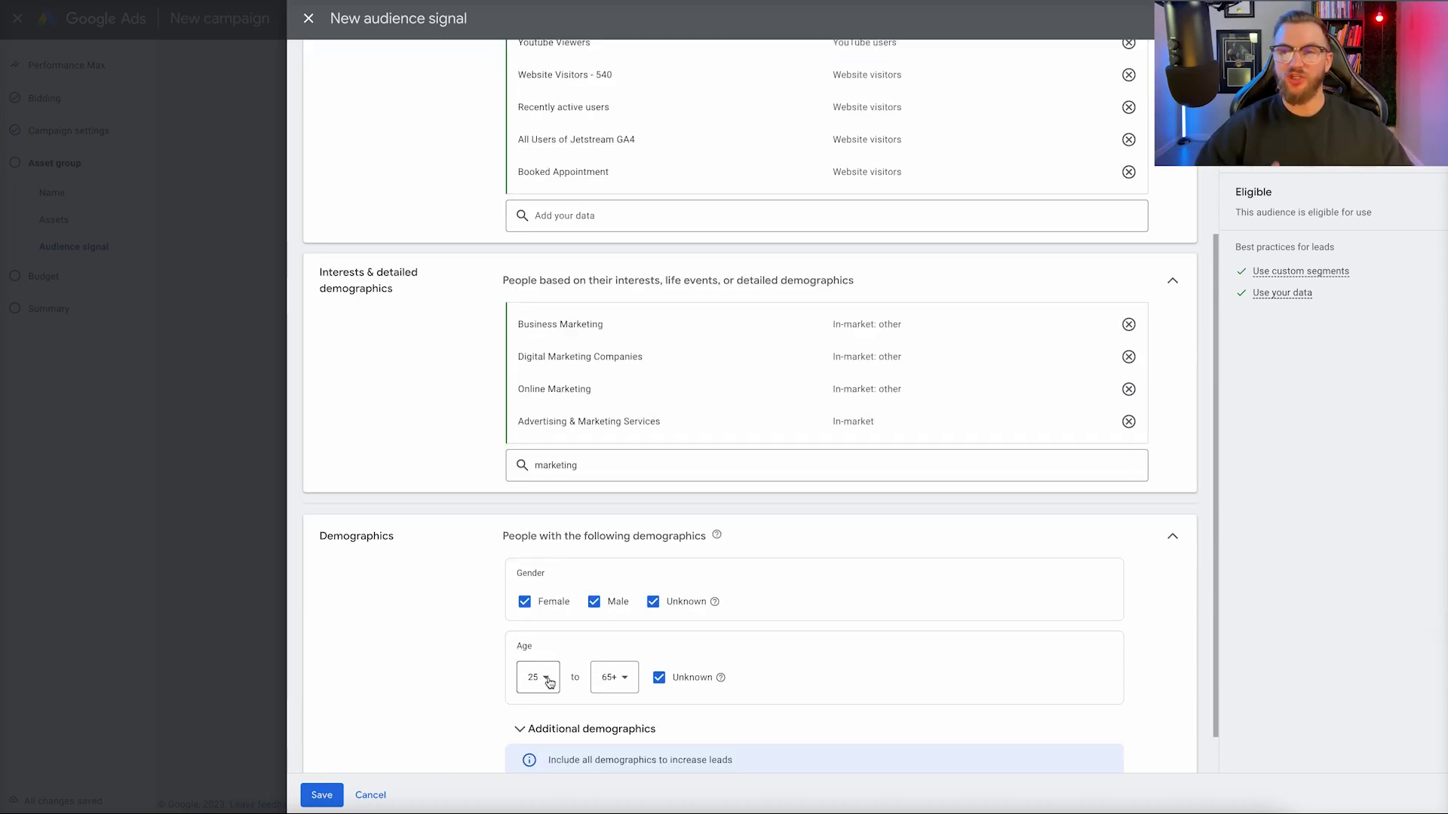
pyautogui.click(322, 794)
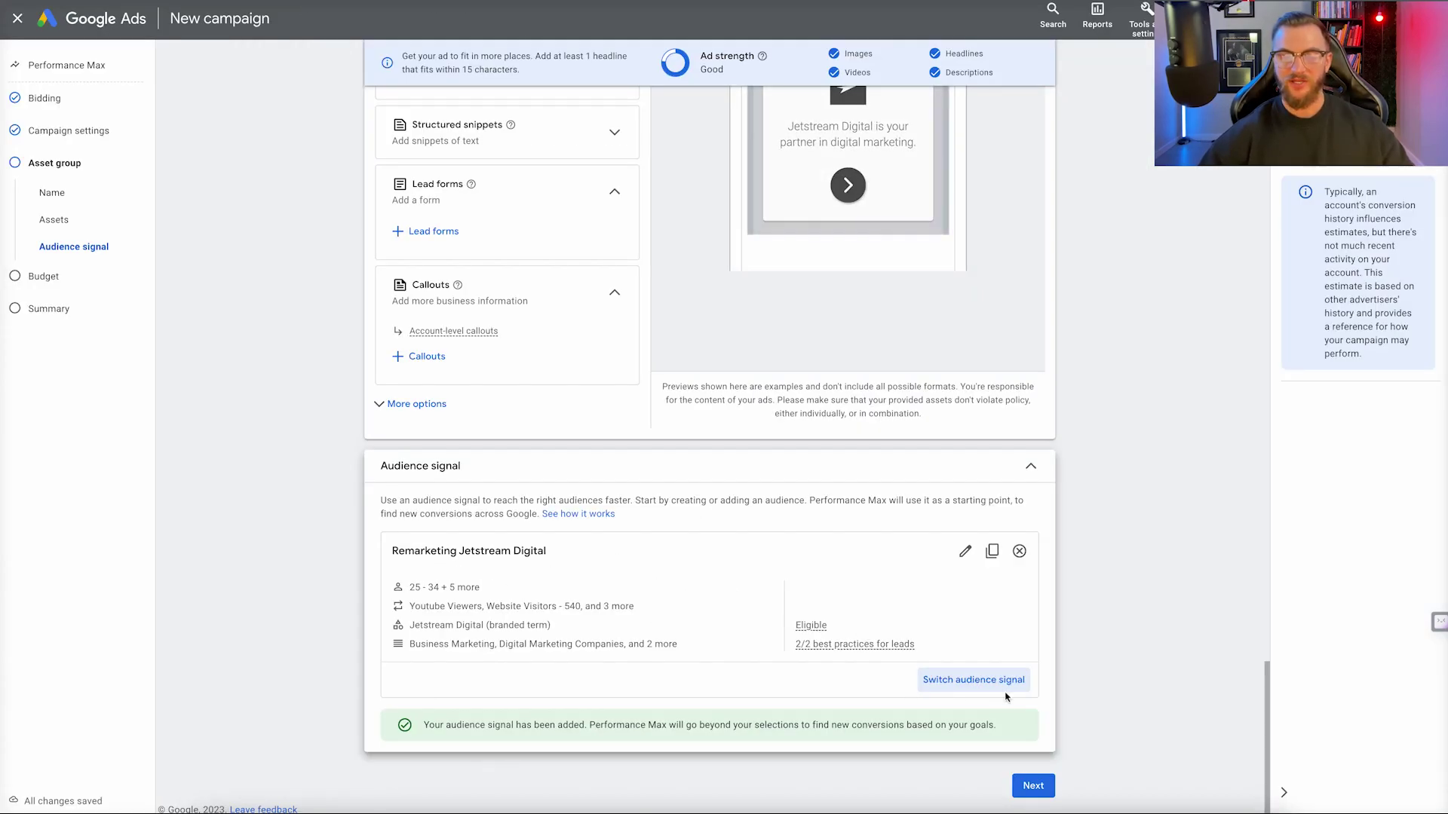
pyautogui.click(1033, 785)
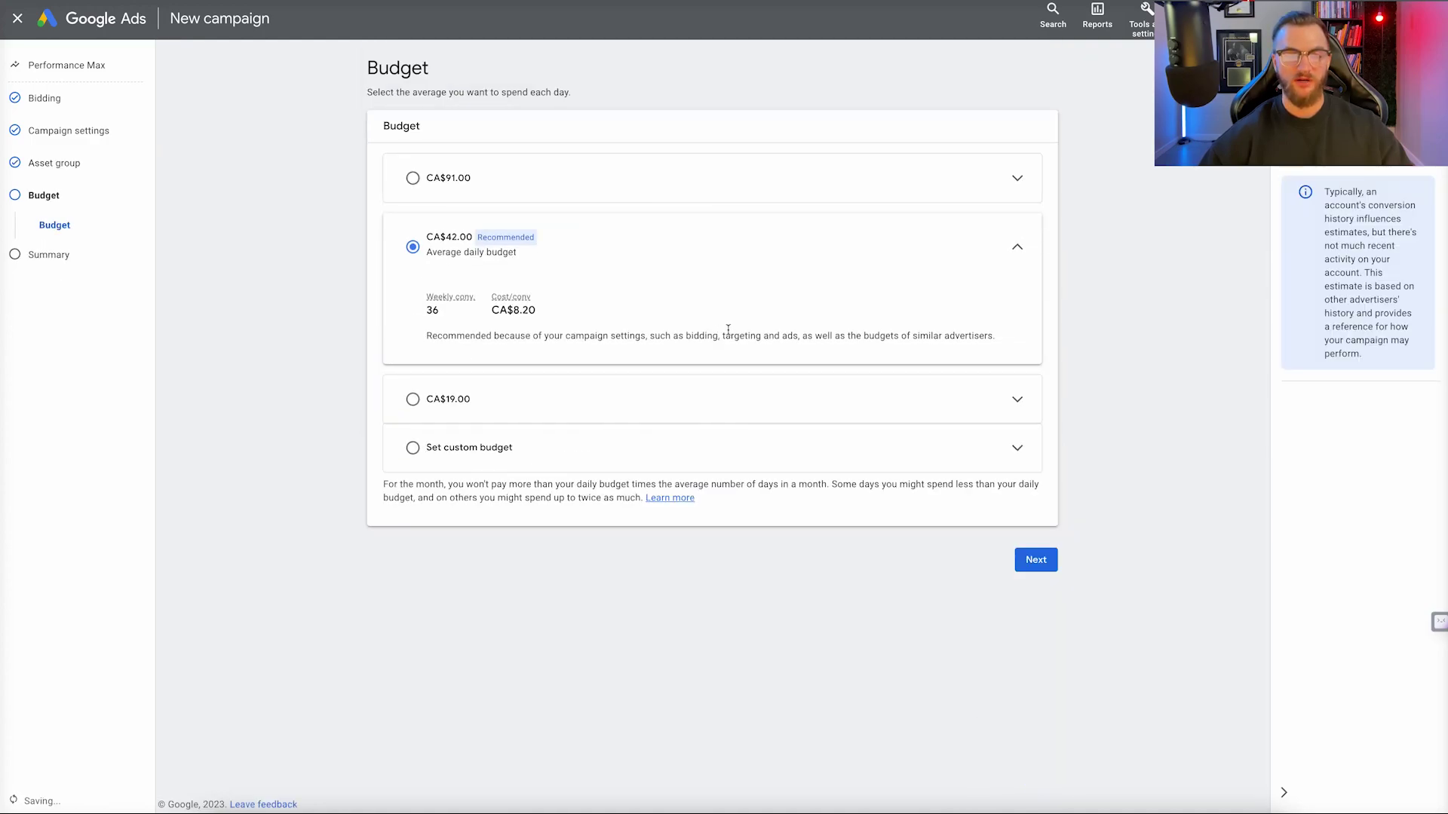
# Set a custom average daily budget of CA$5.00 for the campaign.
pyautogui.click(445, 448)
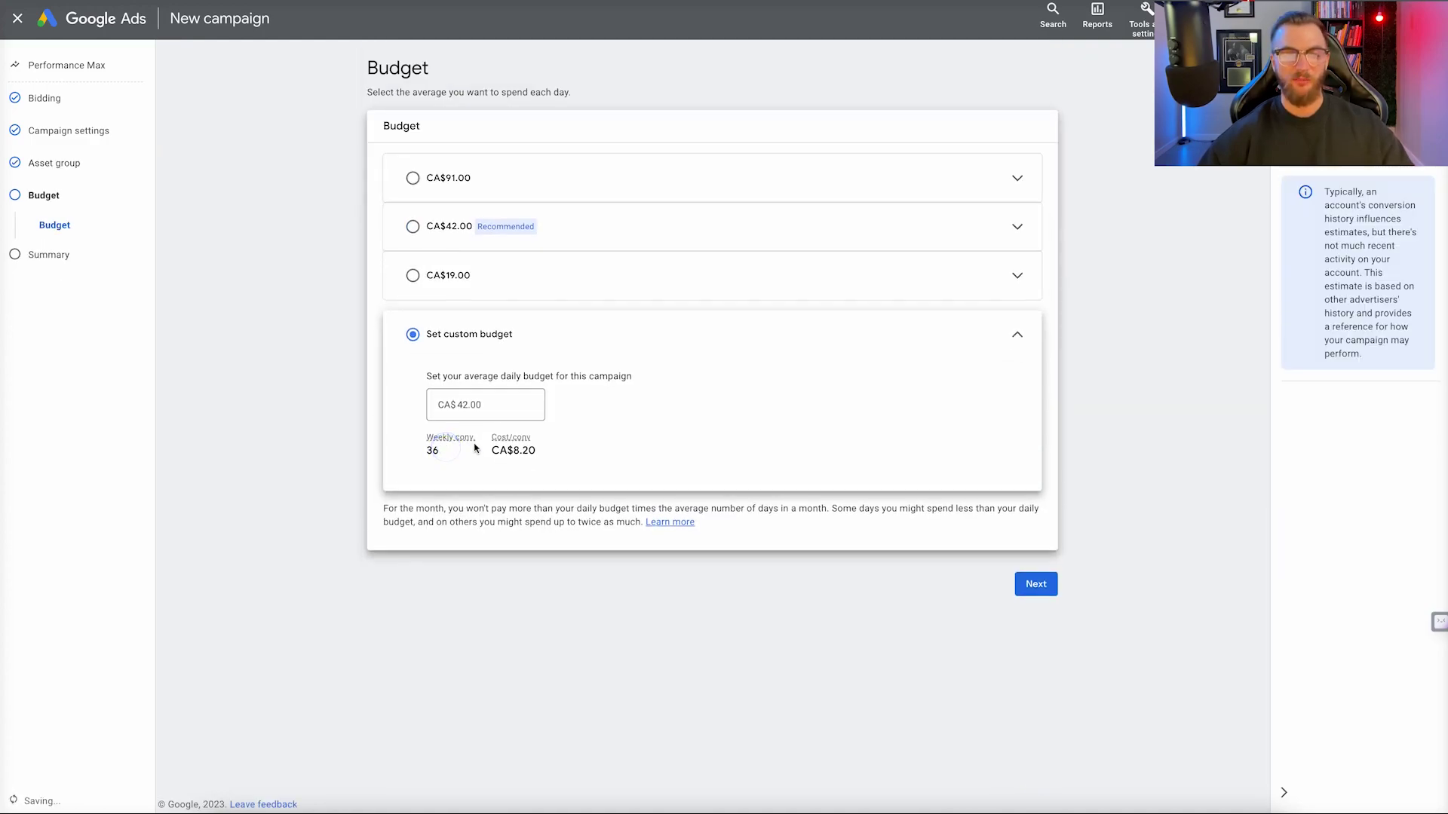
pyautogui.click(478, 406)
pyautogui.doubleClick(478, 406)
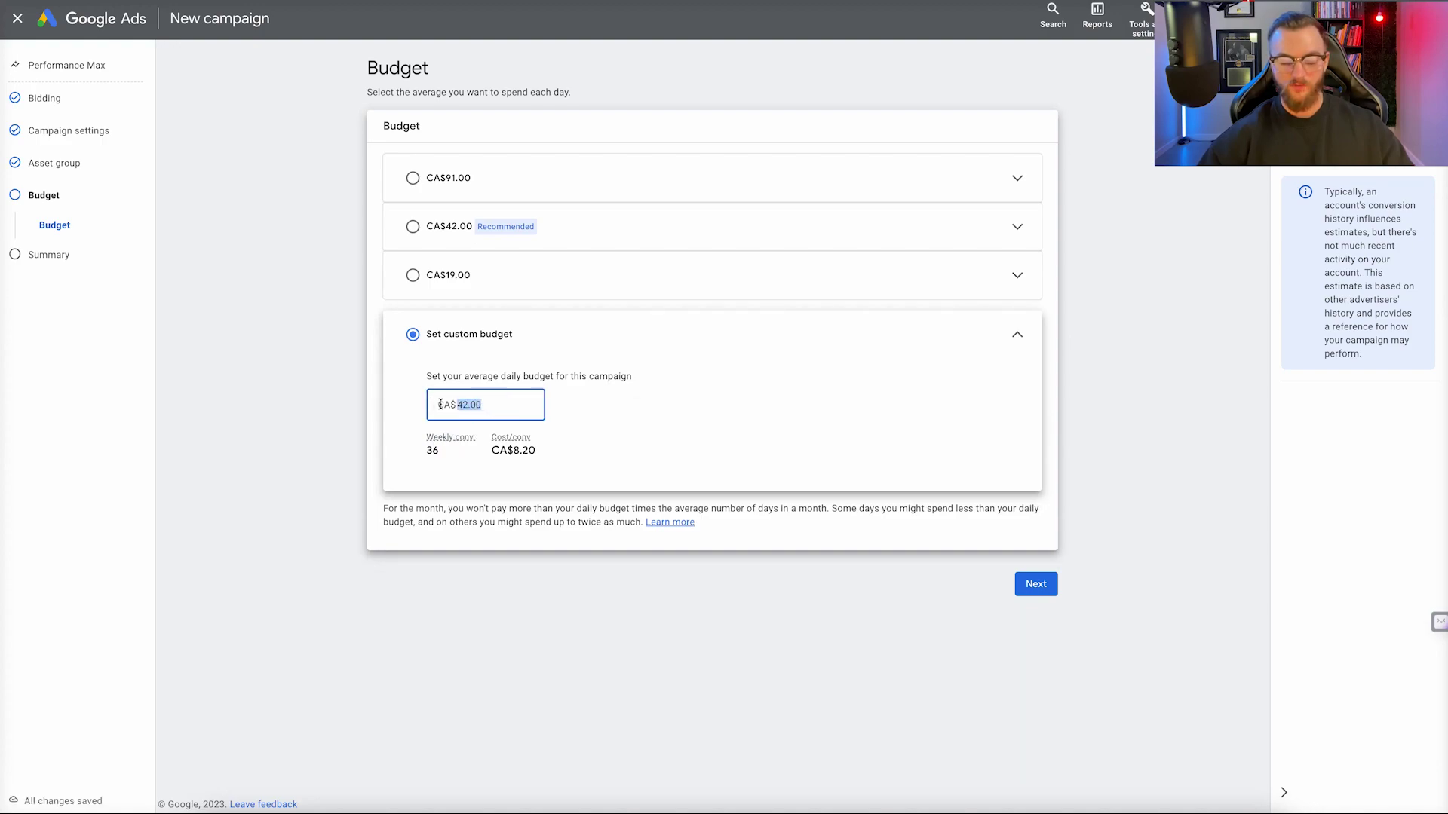
pyautogui.write('5')
pyautogui.click(574, 560)
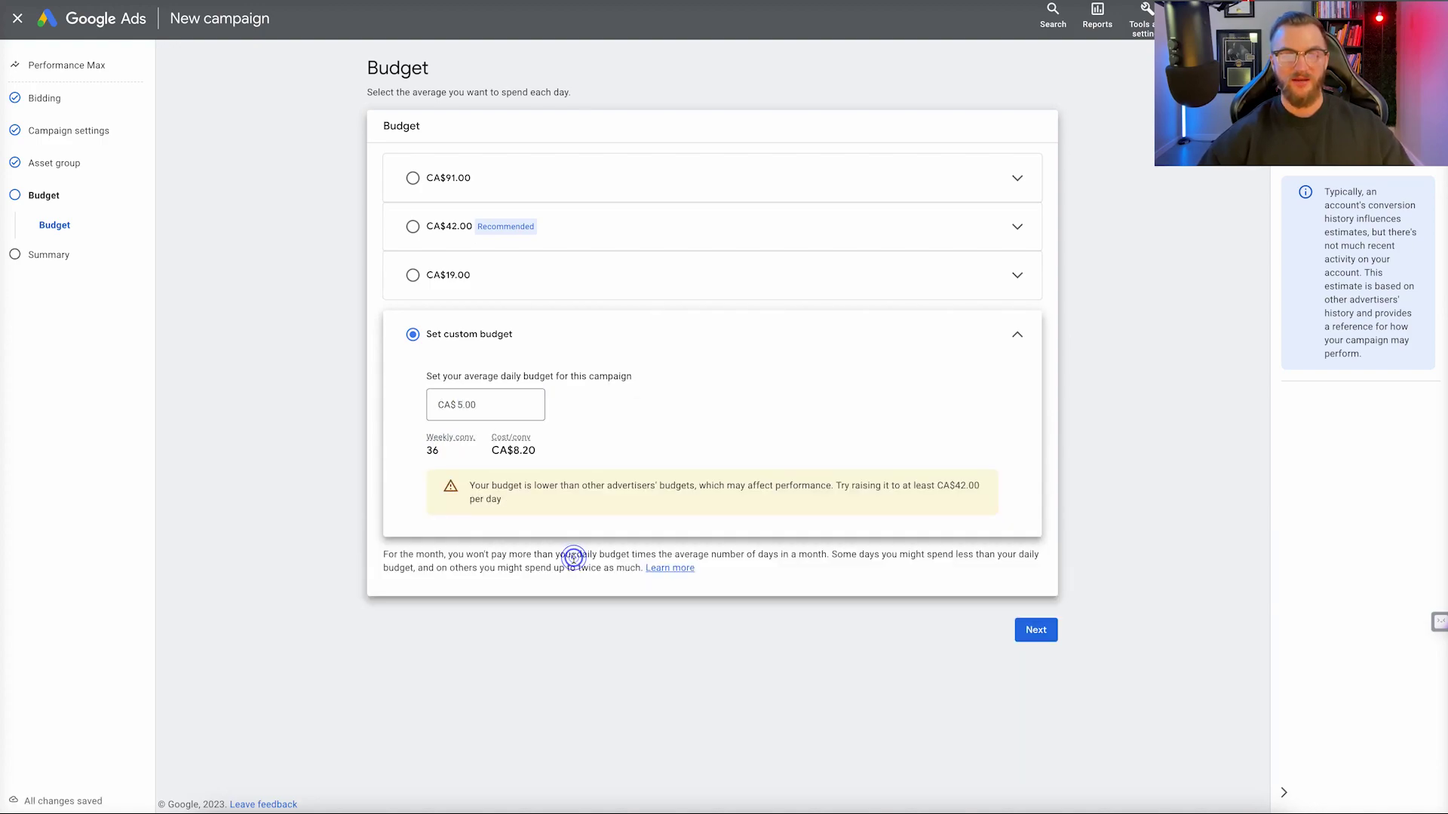
pyautogui.click(537, 642)
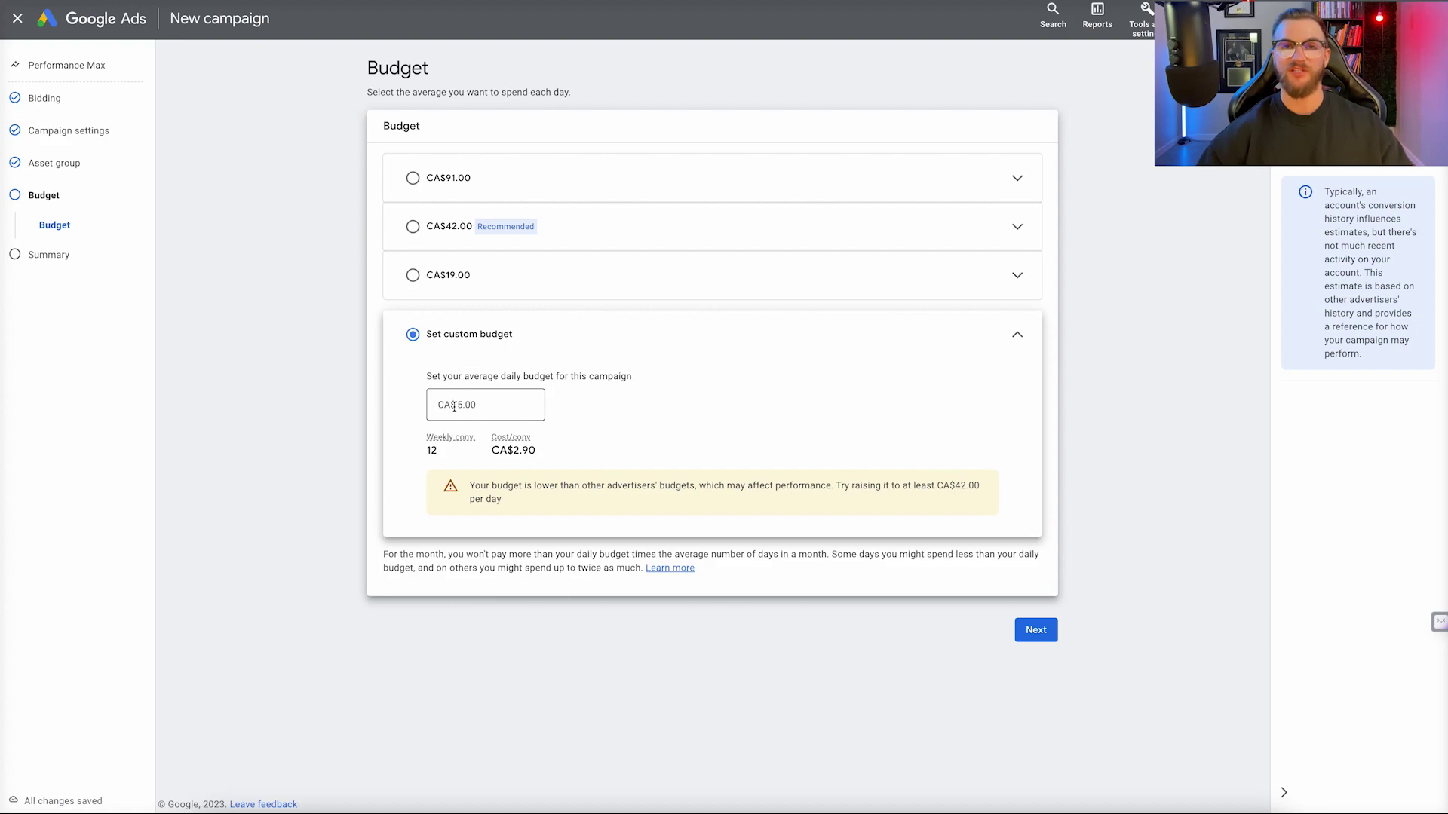
# Continue to the campaign review and publish the PMAX | Remarketing | Jetstream campaign.
pyautogui.click(1035, 629)
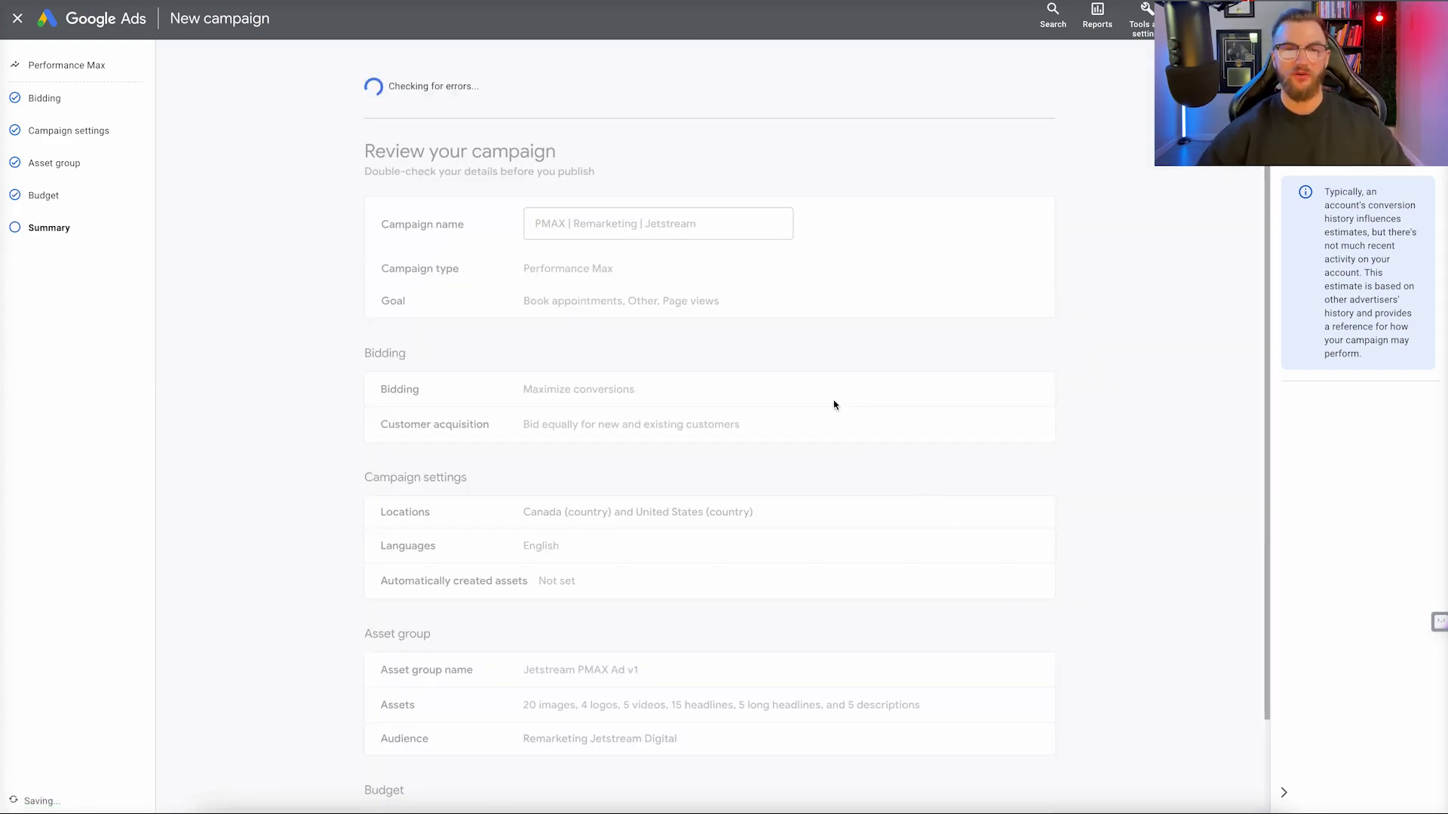
pyautogui.click(1013, 101)
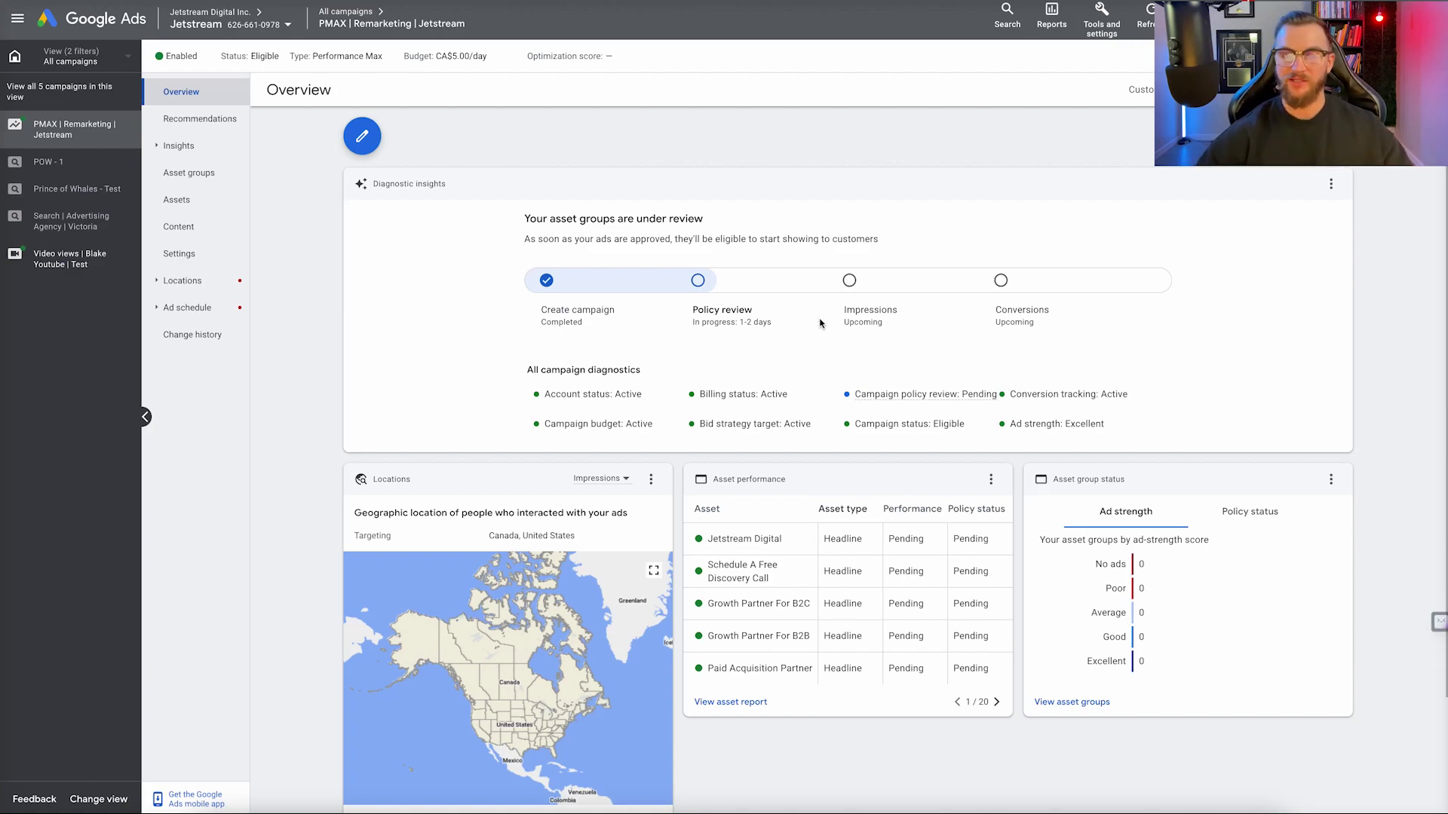
# Look through the published campaign's overview diagnostics, recommendations, insights and asset groups.
pyautogui.scroll(-1, 829, 383)
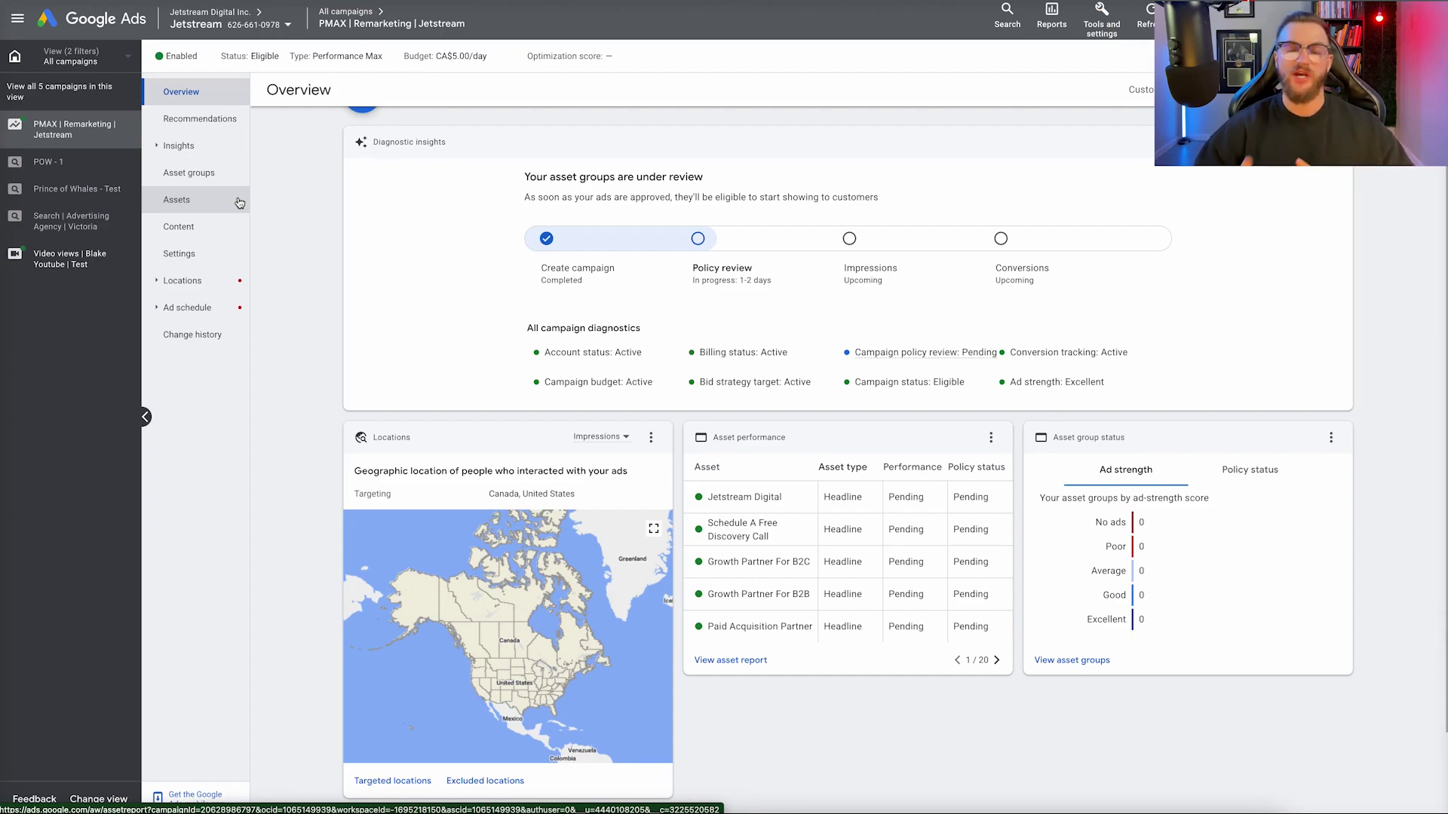
pyautogui.scroll(1, 202, 85)
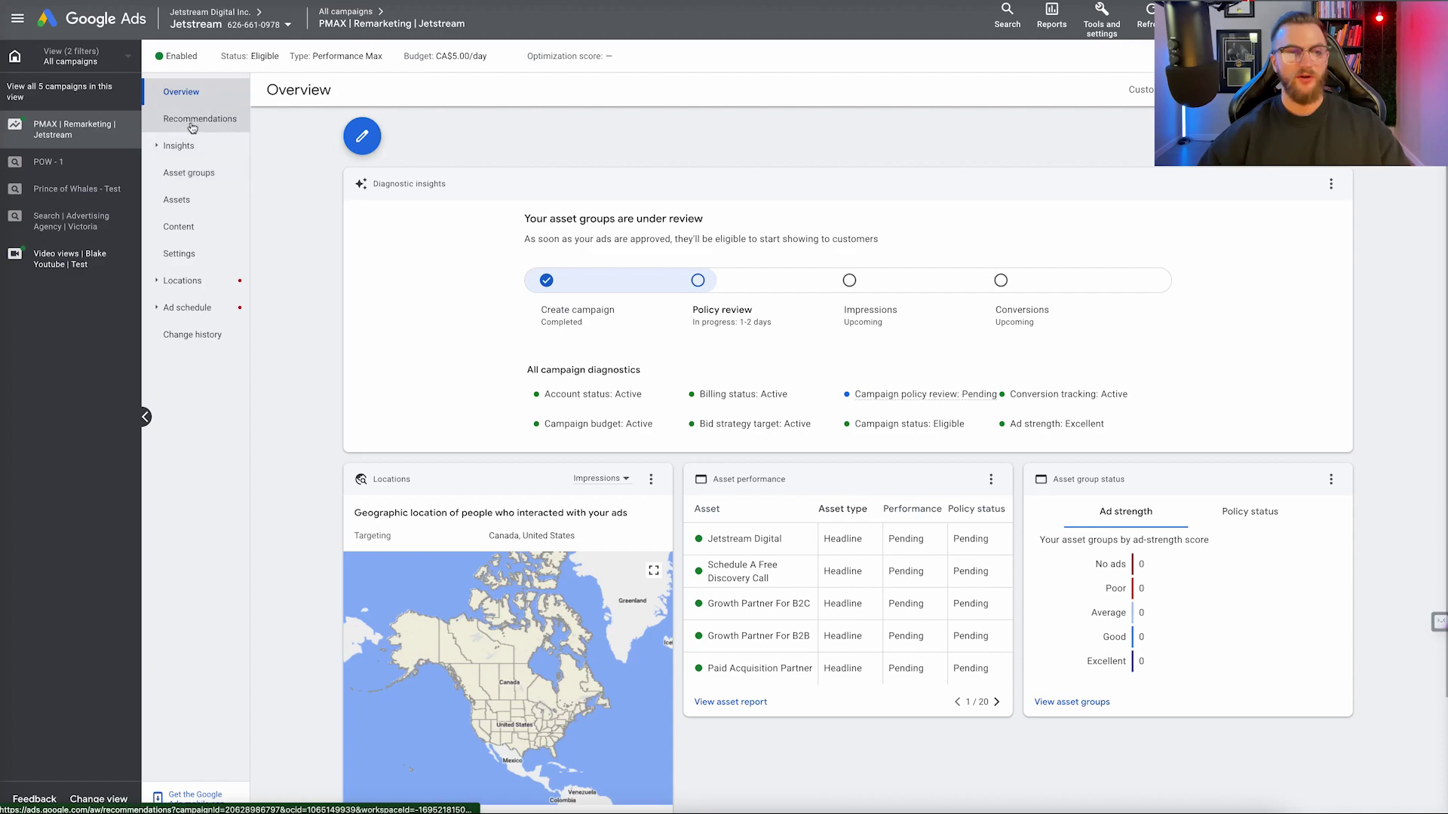
pyautogui.click(192, 121)
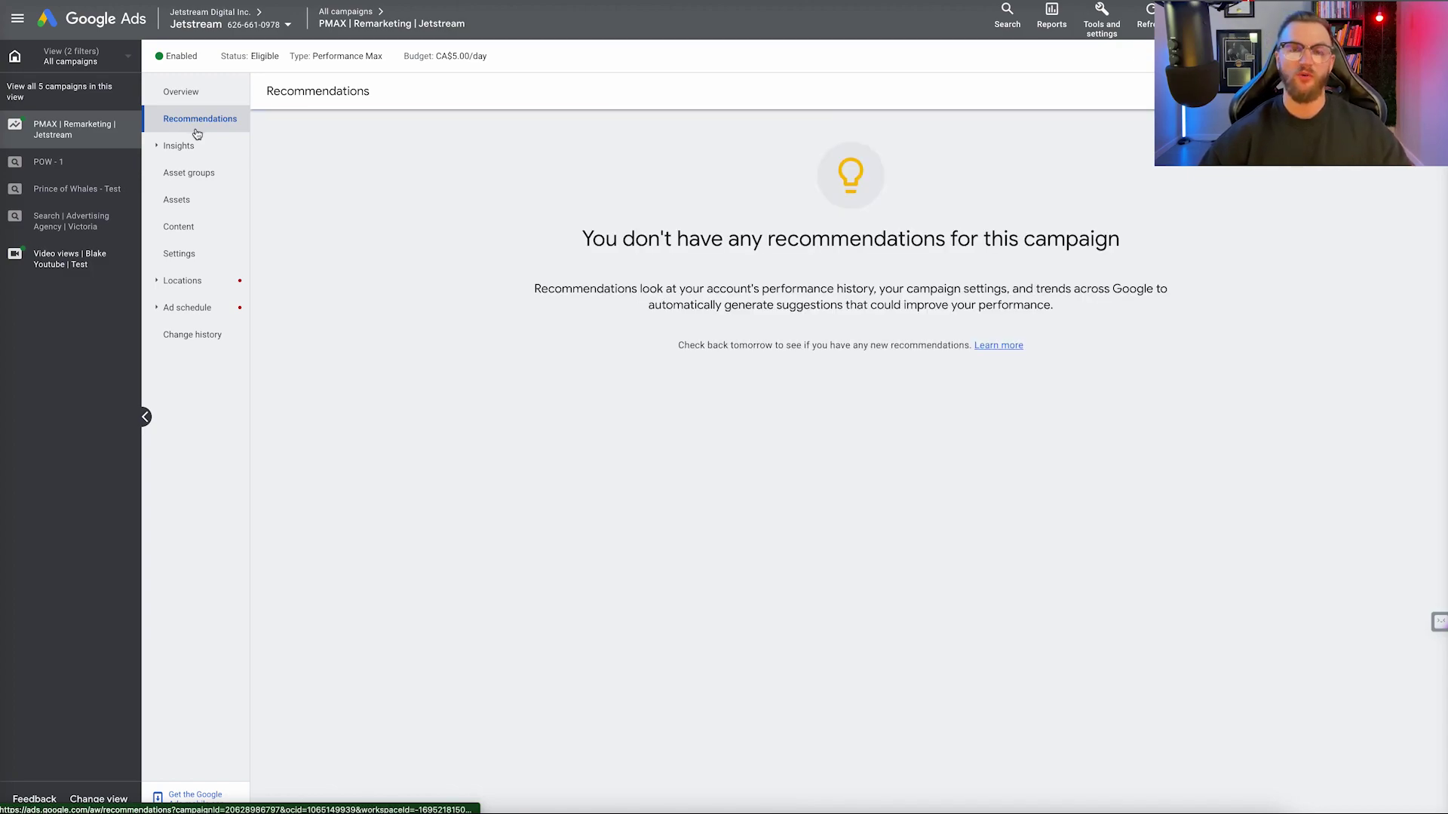
pyautogui.click(193, 146)
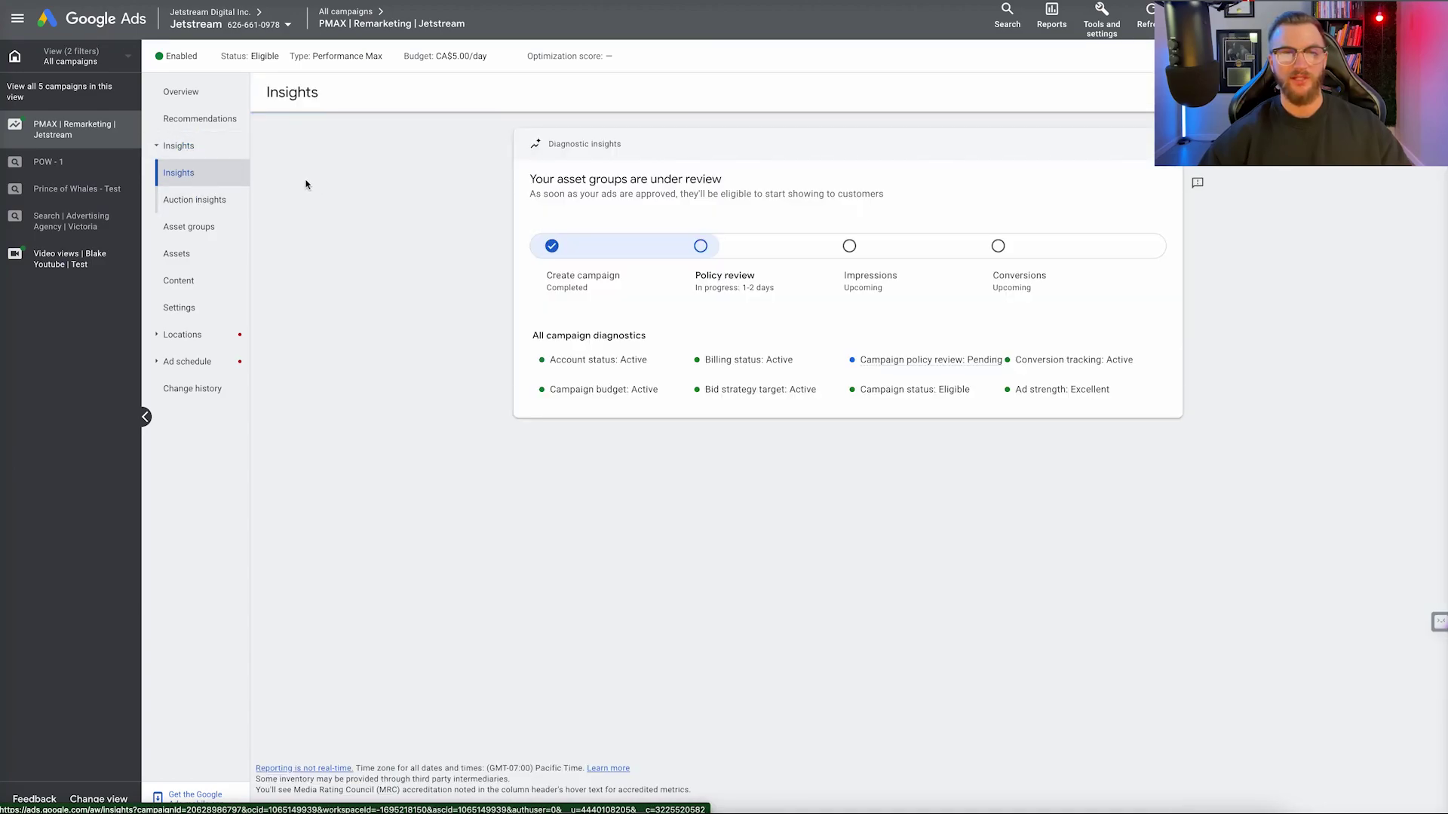
pyautogui.click(202, 228)
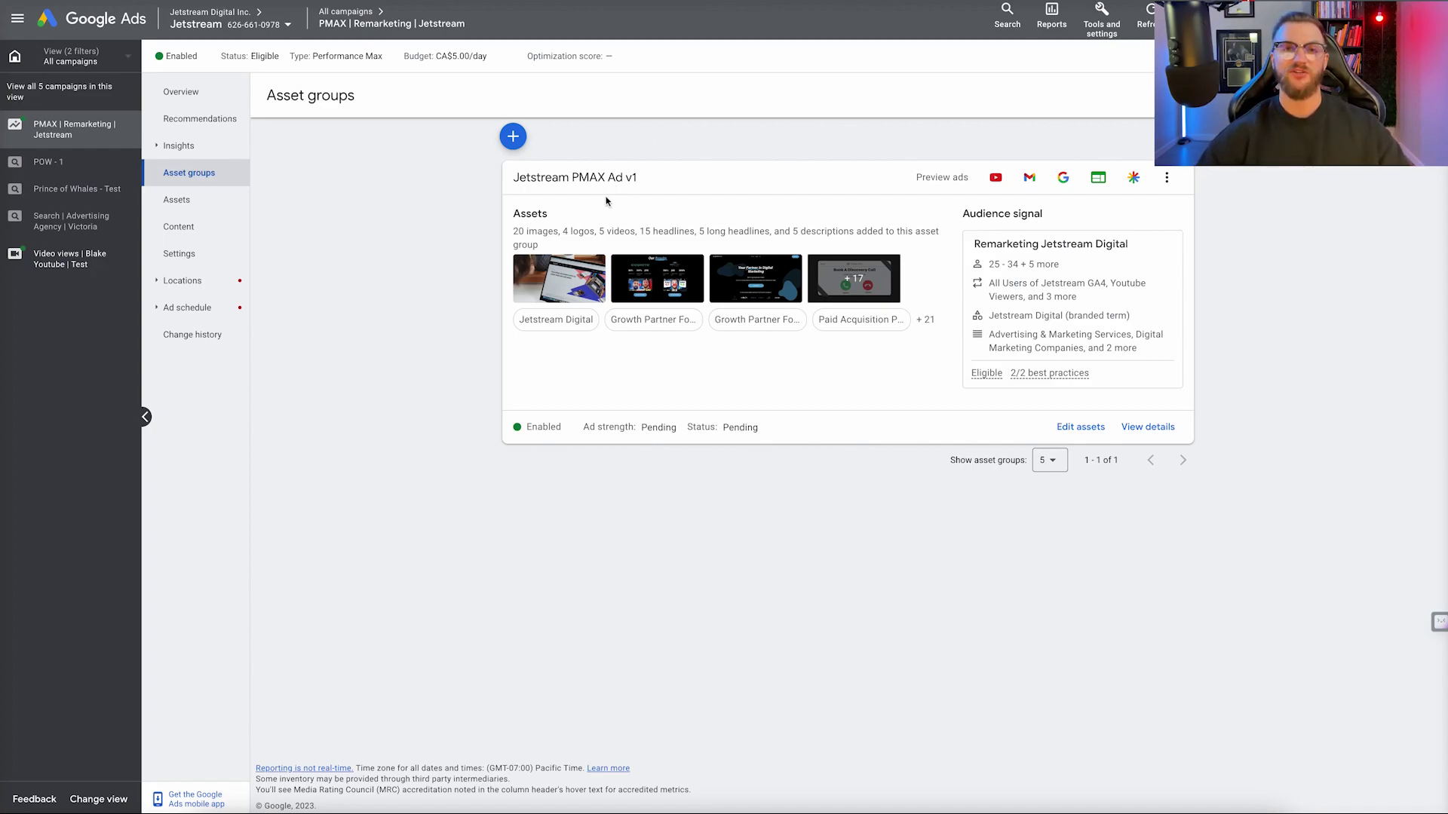
# Check the campaign's assets, placement exclusions, targeted locations, ad schedule options and settings, and return to the overview.
pyautogui.click(176, 200)
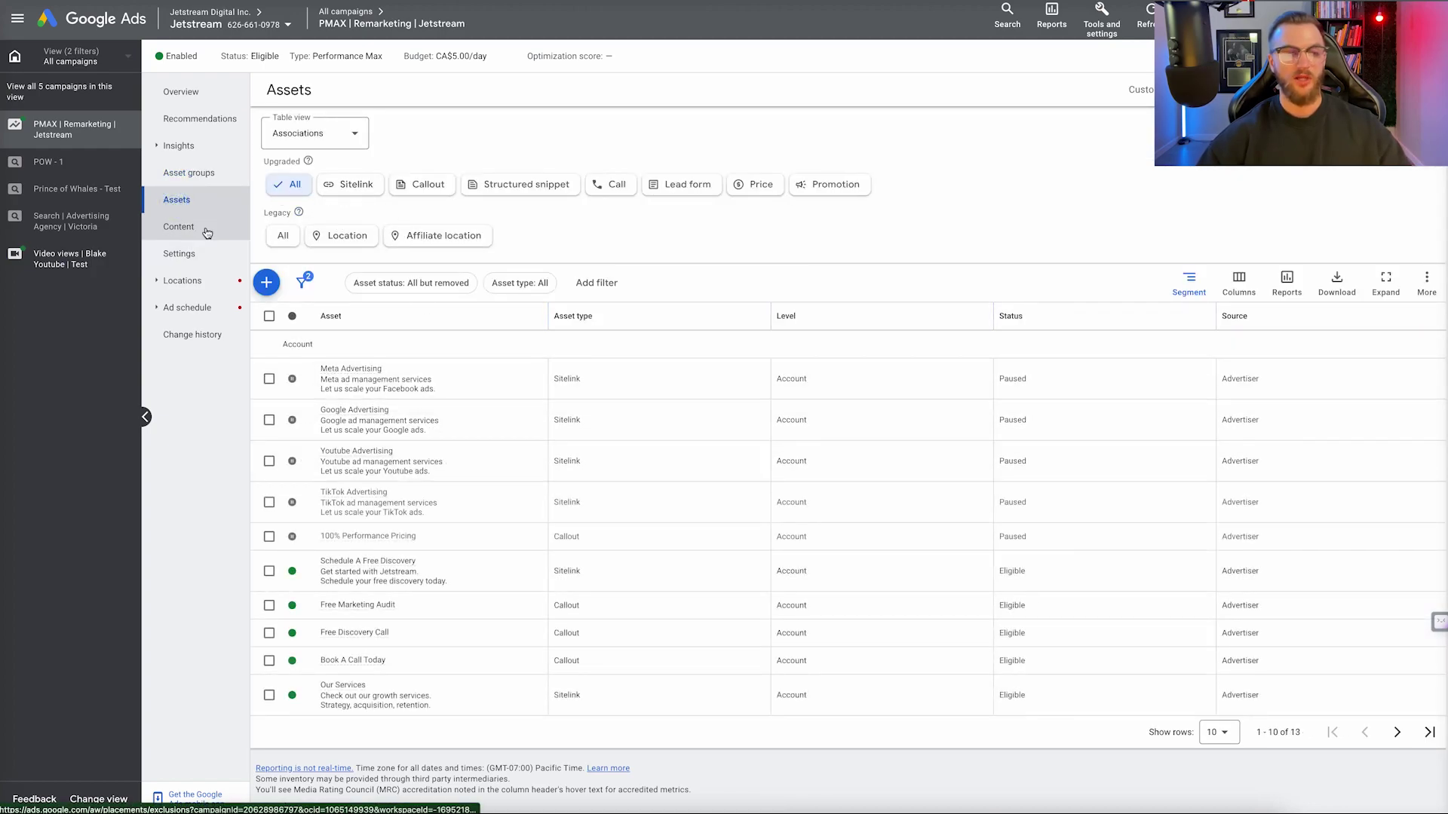
pyautogui.click(202, 235)
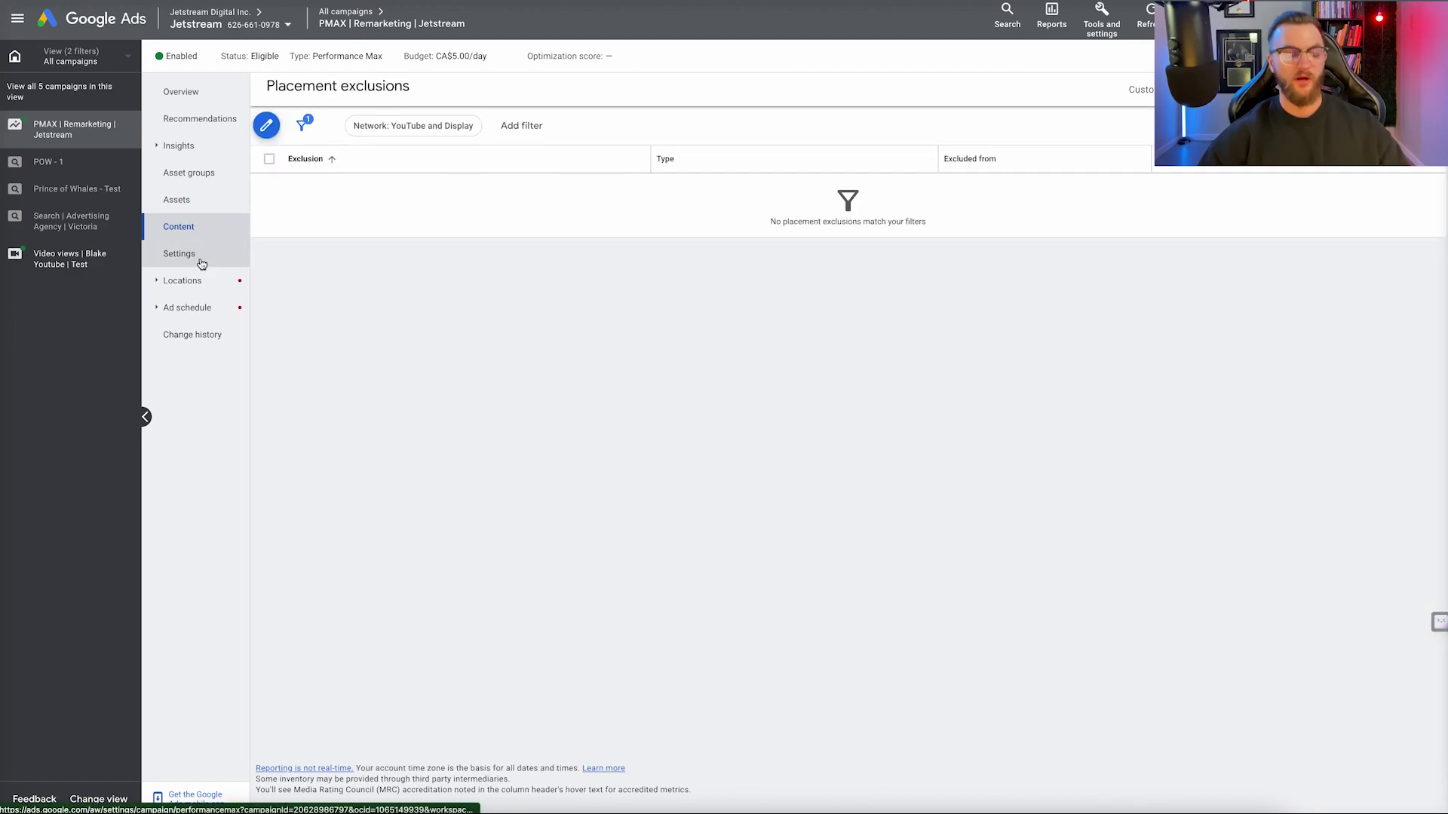
pyautogui.click(185, 281)
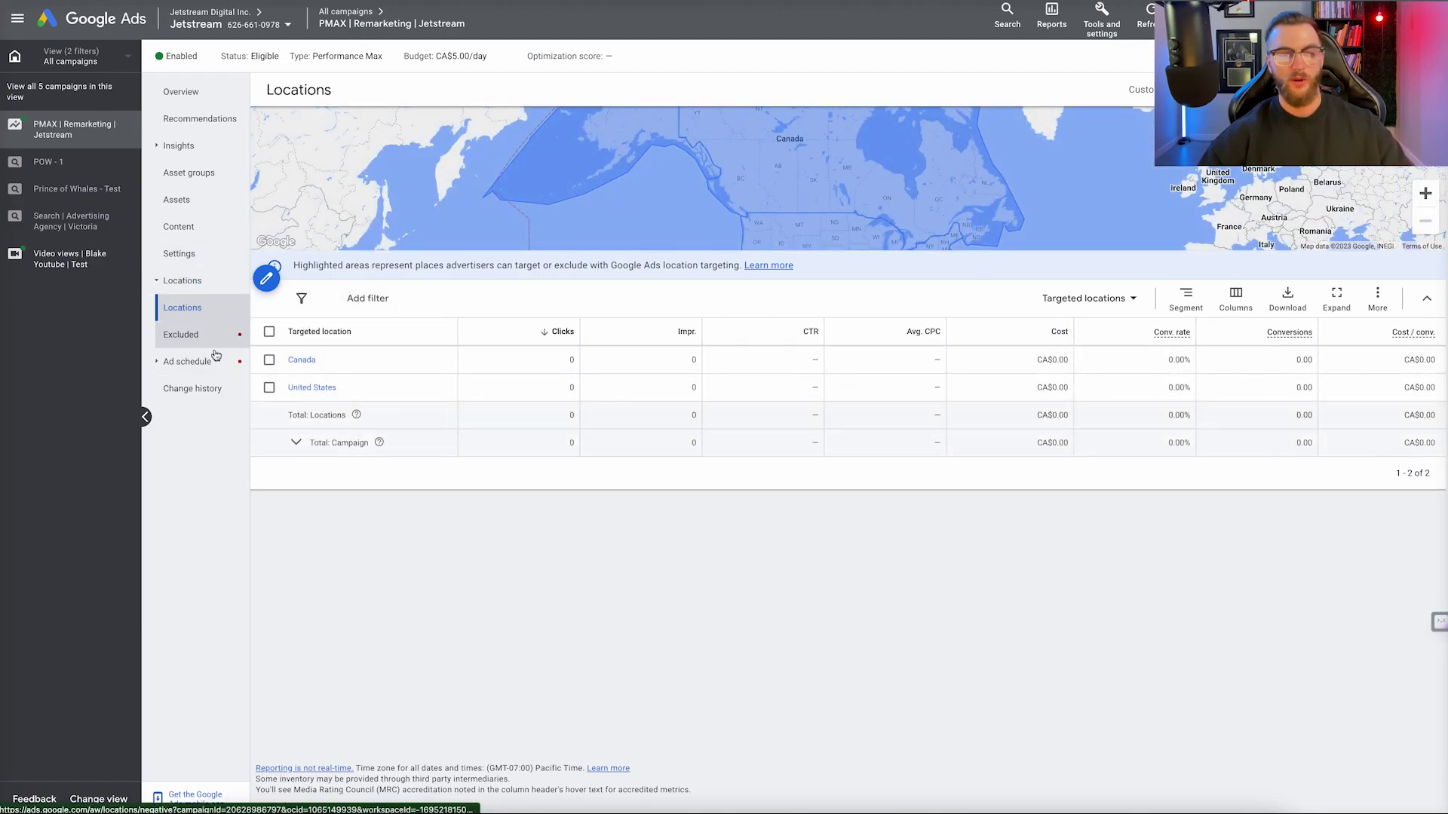
pyautogui.click(170, 363)
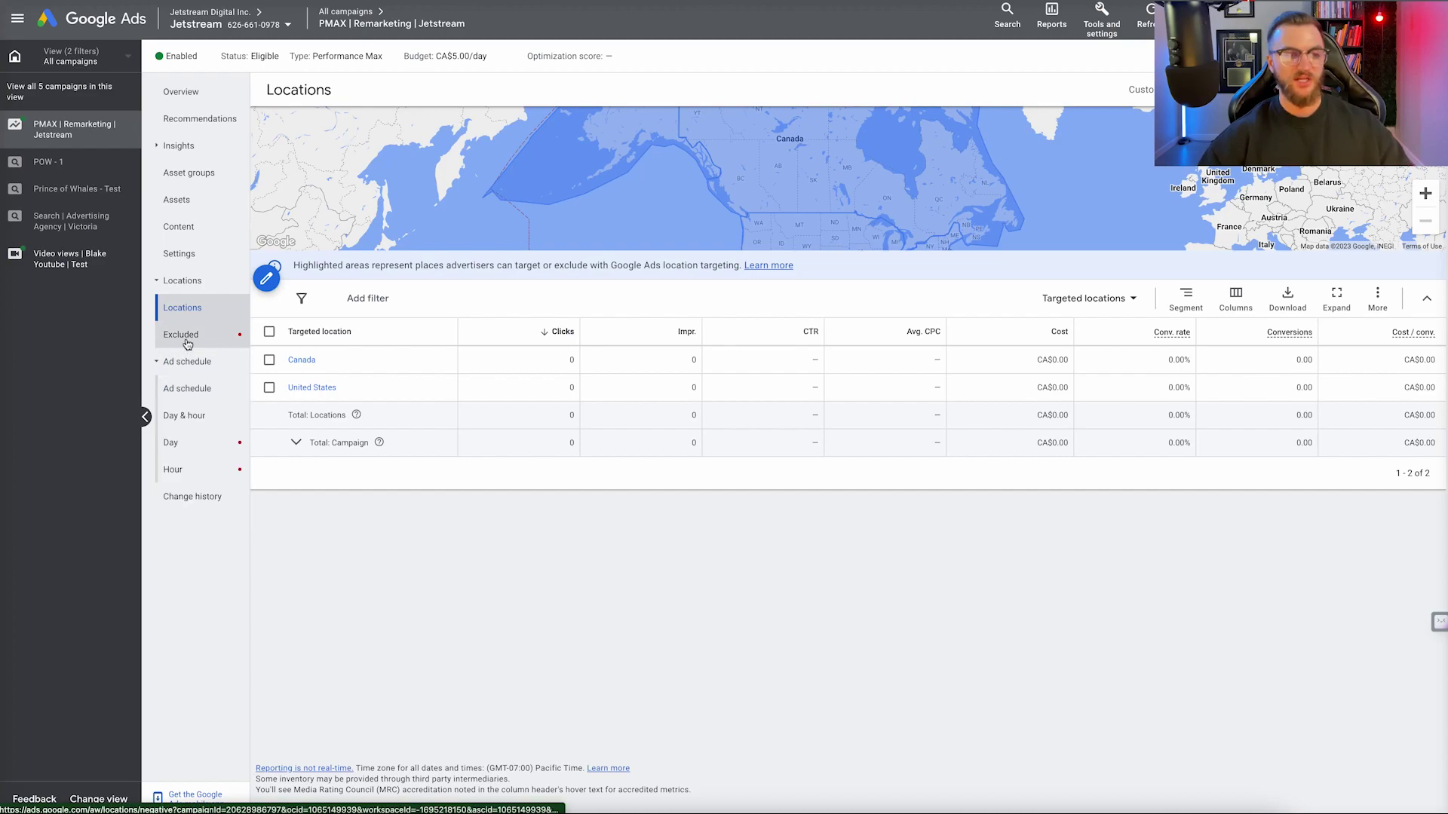
pyautogui.click(192, 256)
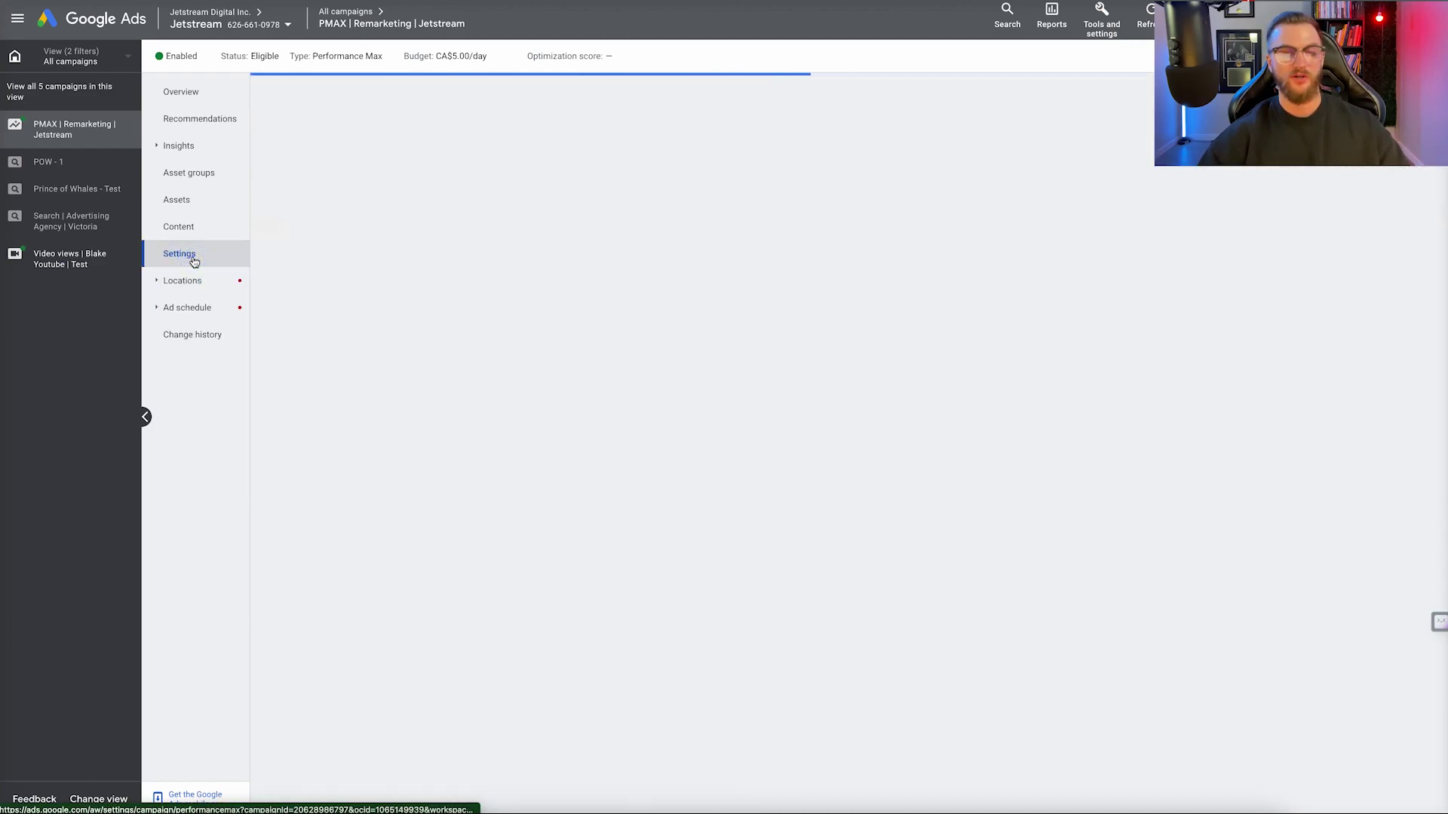
pyautogui.click(189, 92)
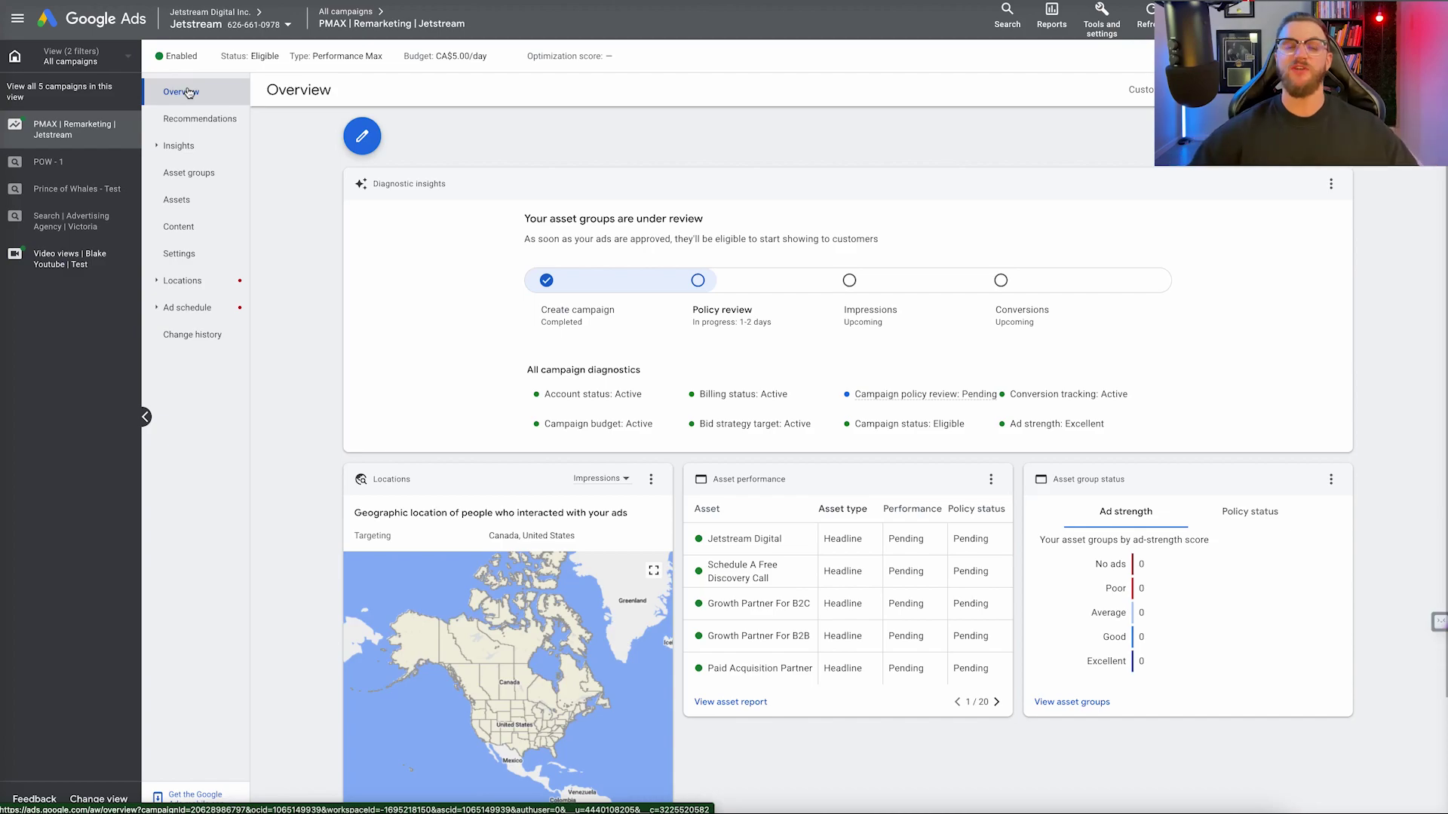